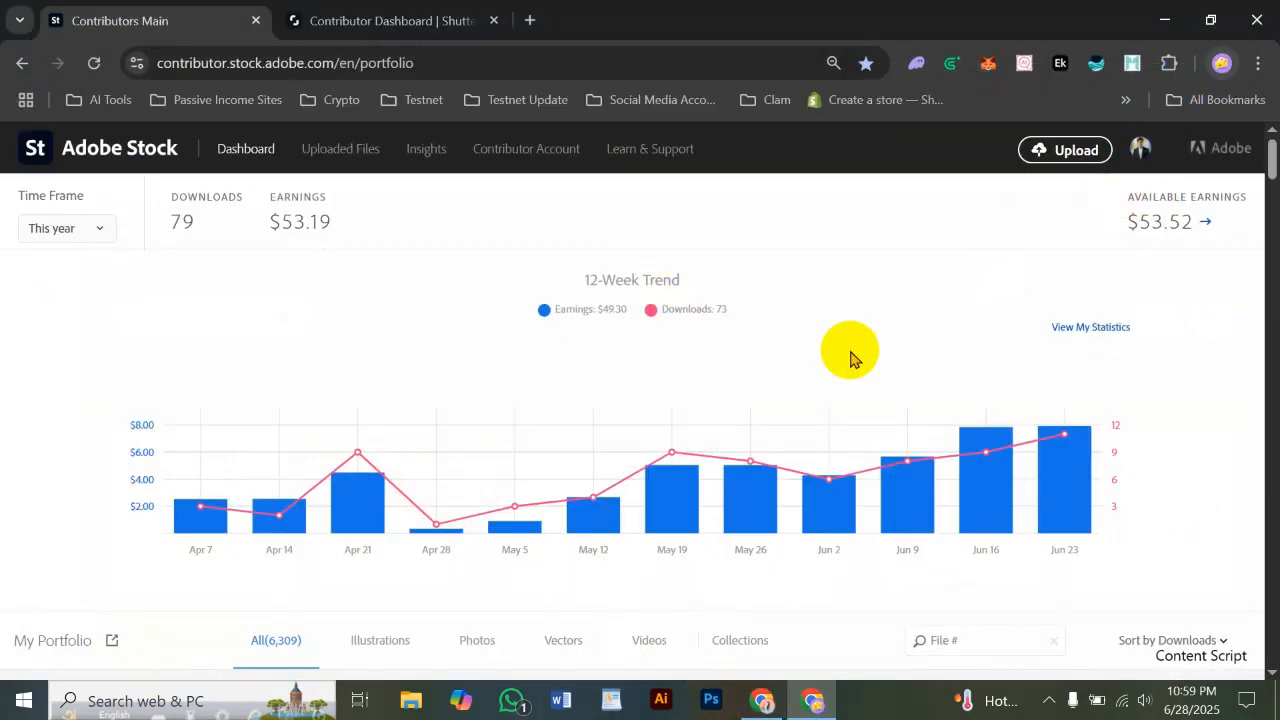
# Switch to the Tiktok (work) browser profile, search Google for recraft and open the Recraft website
pyautogui.click(1221, 63)
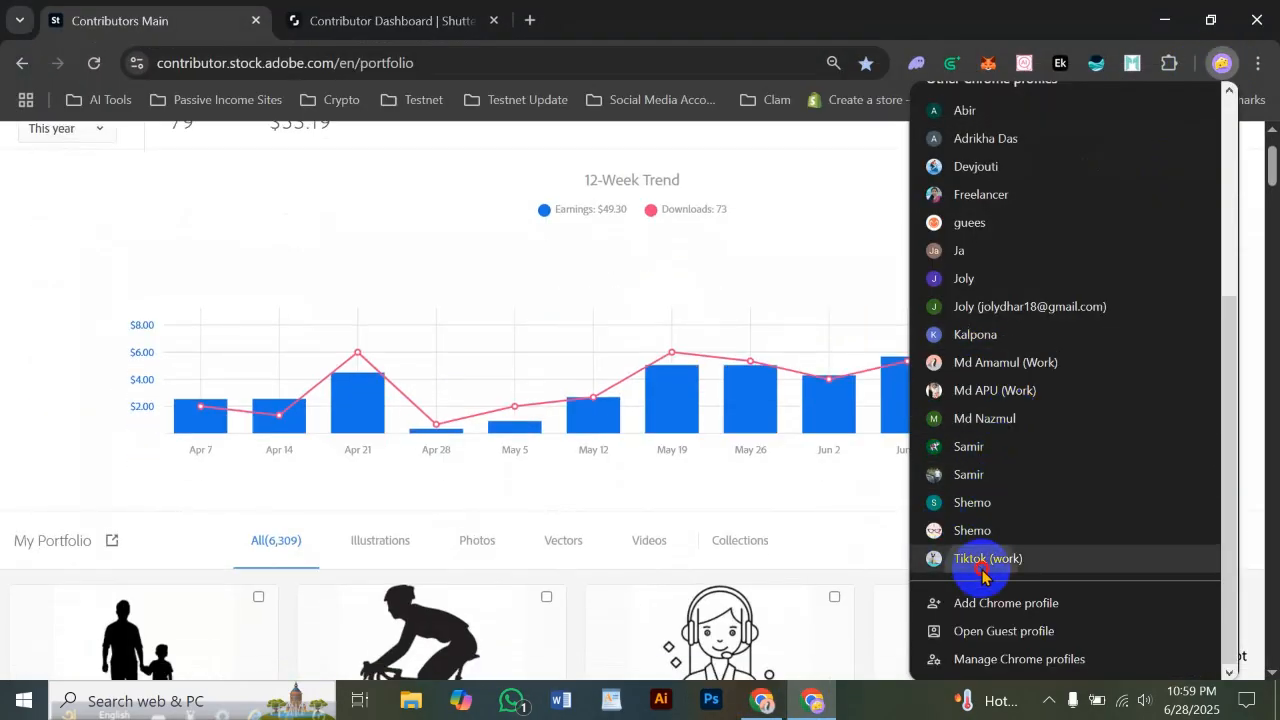
pyautogui.click(958, 557)
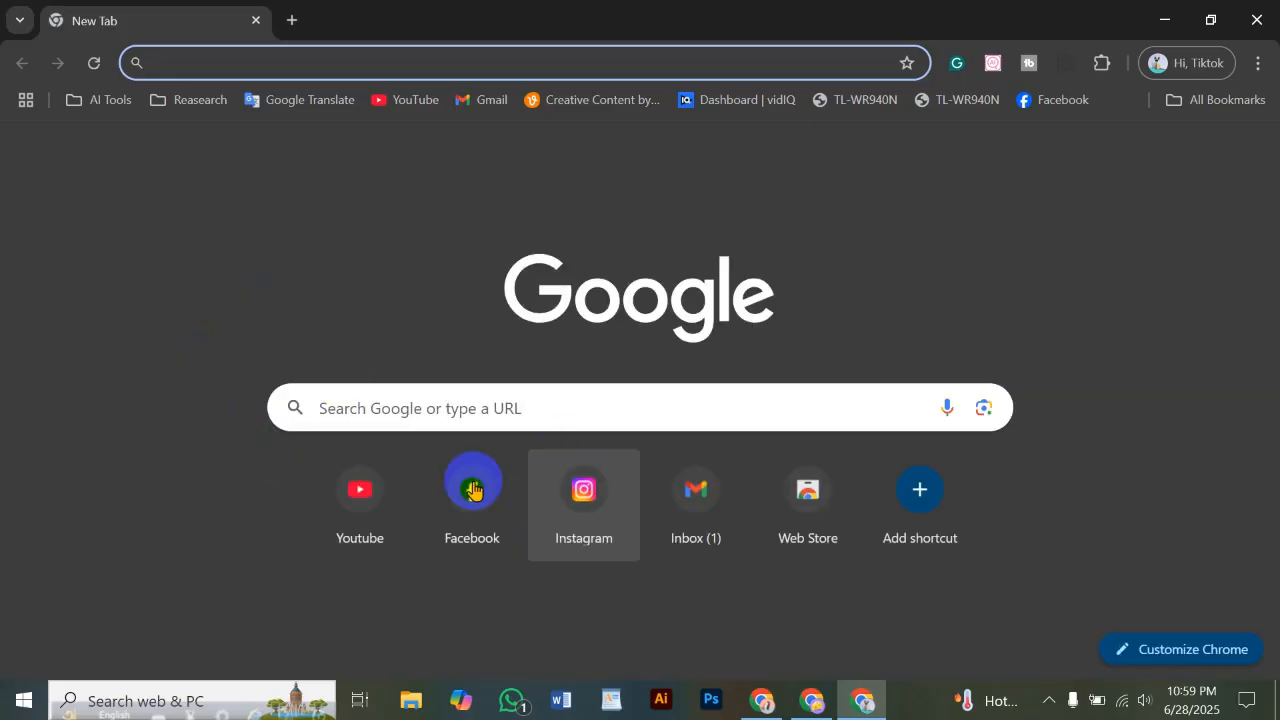
pyautogui.click(463, 408)
pyautogui.click(334, 455)
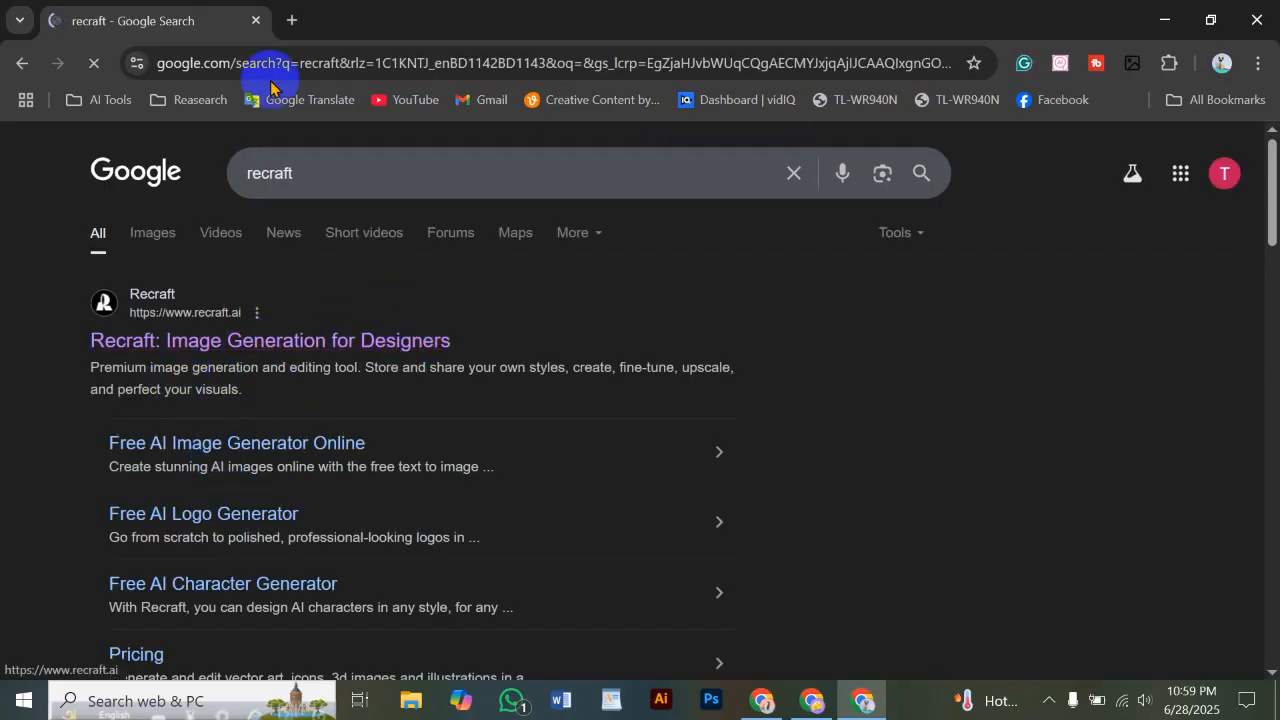
# Search Google for adobe stock in a new tab and open the Adobe Stock website
pyautogui.click(300, 18)
pyautogui.click(526, 419)
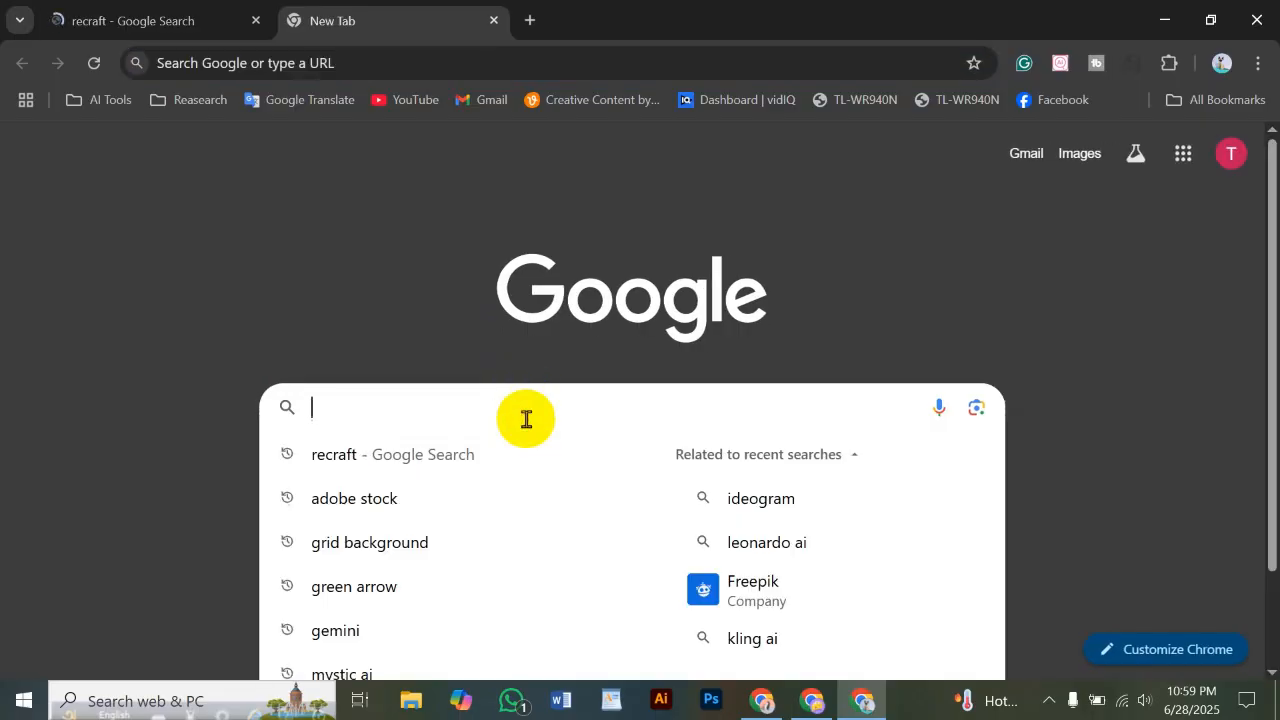
pyautogui.write('adobe sto')
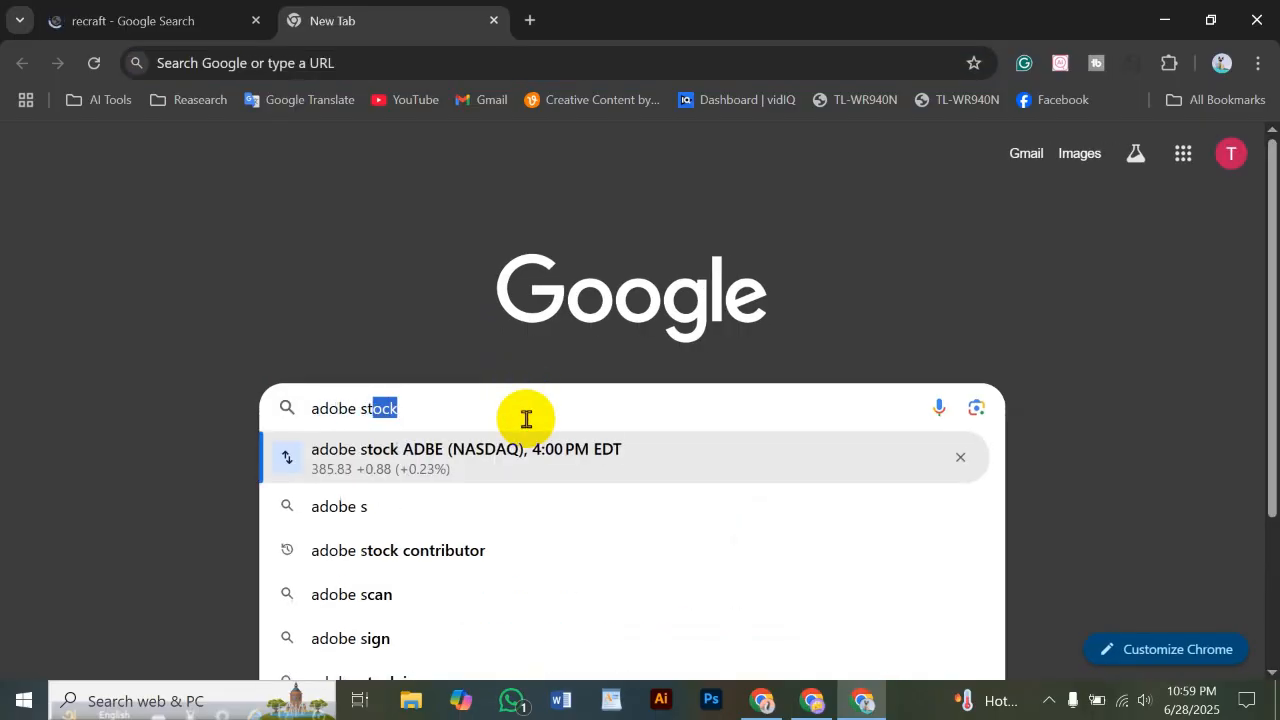
pyautogui.write('ck')
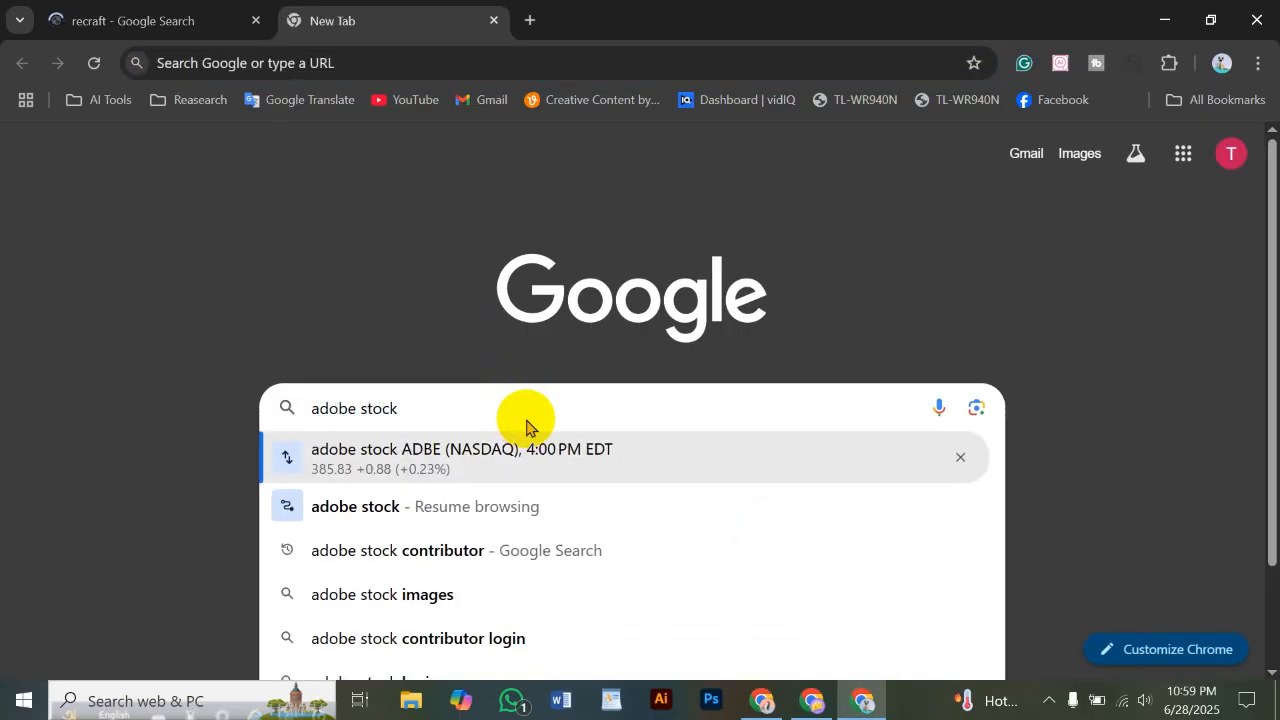
pyautogui.press('Return')
pyautogui.scroll(-8, 527, 428)
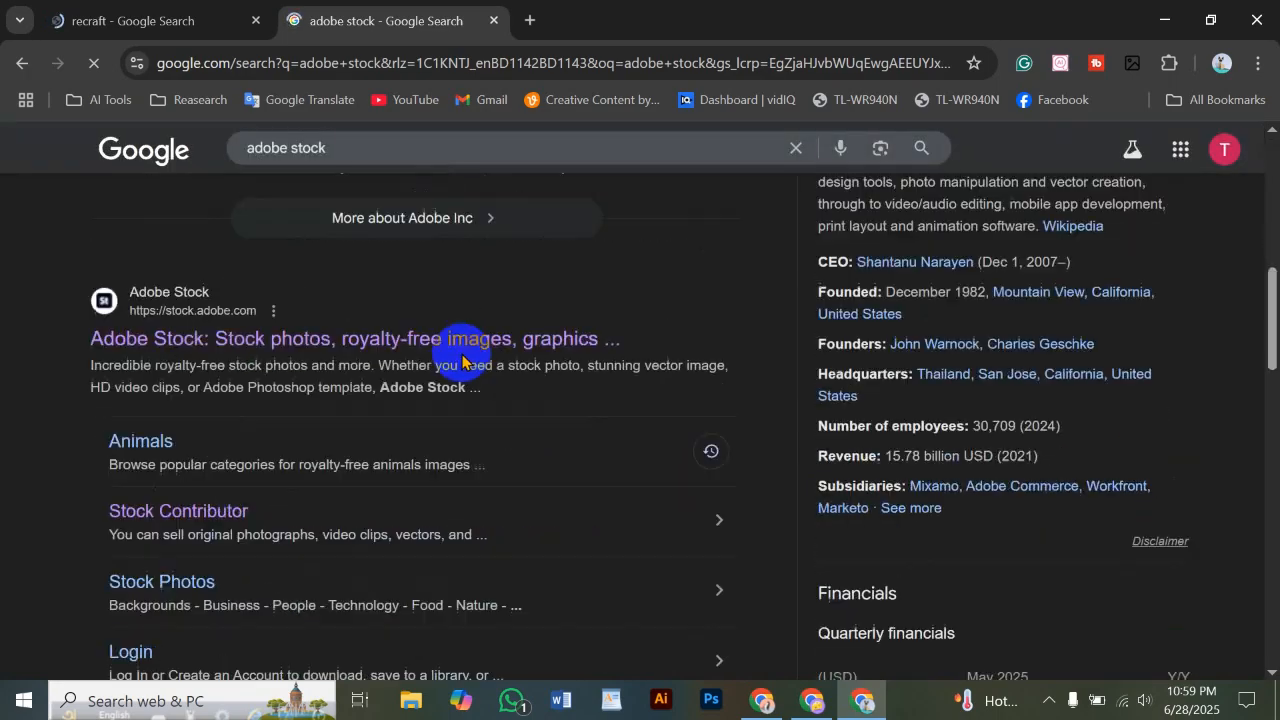
pyautogui.scroll(4, 455, 404)
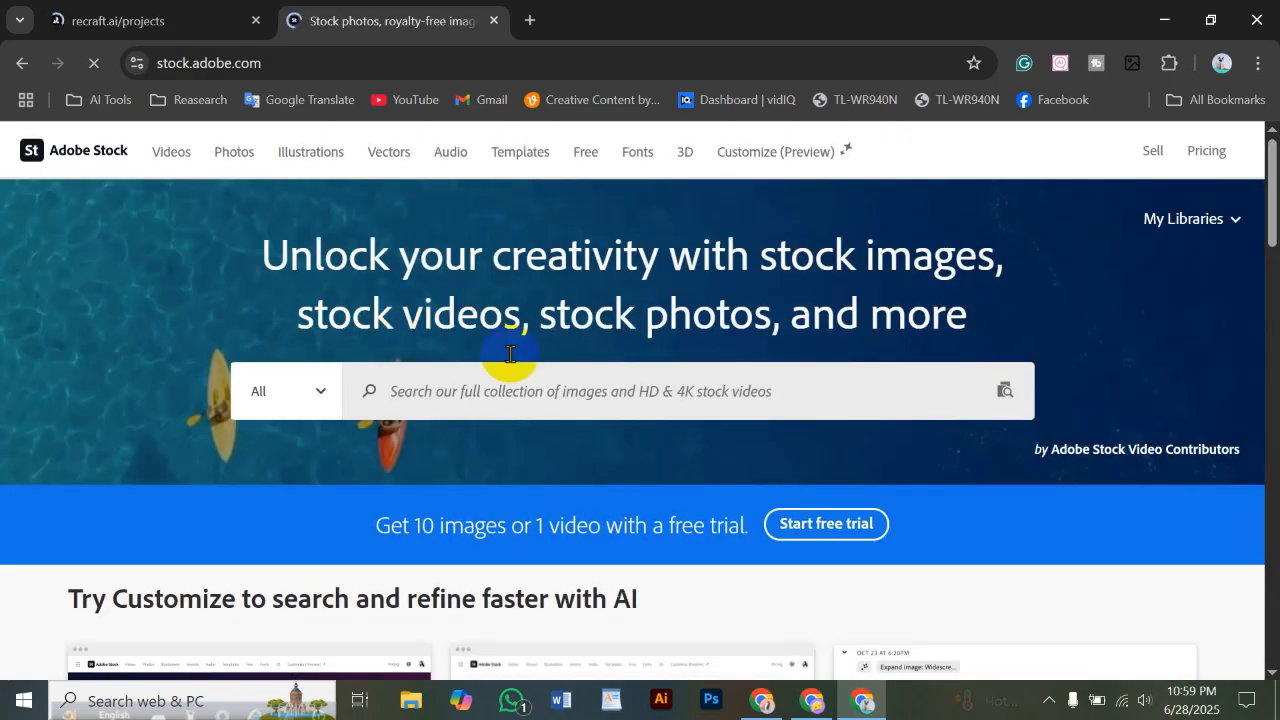
# Limit the Adobe Stock search to Images and search for png
pyautogui.scroll(-3, 346, 337)
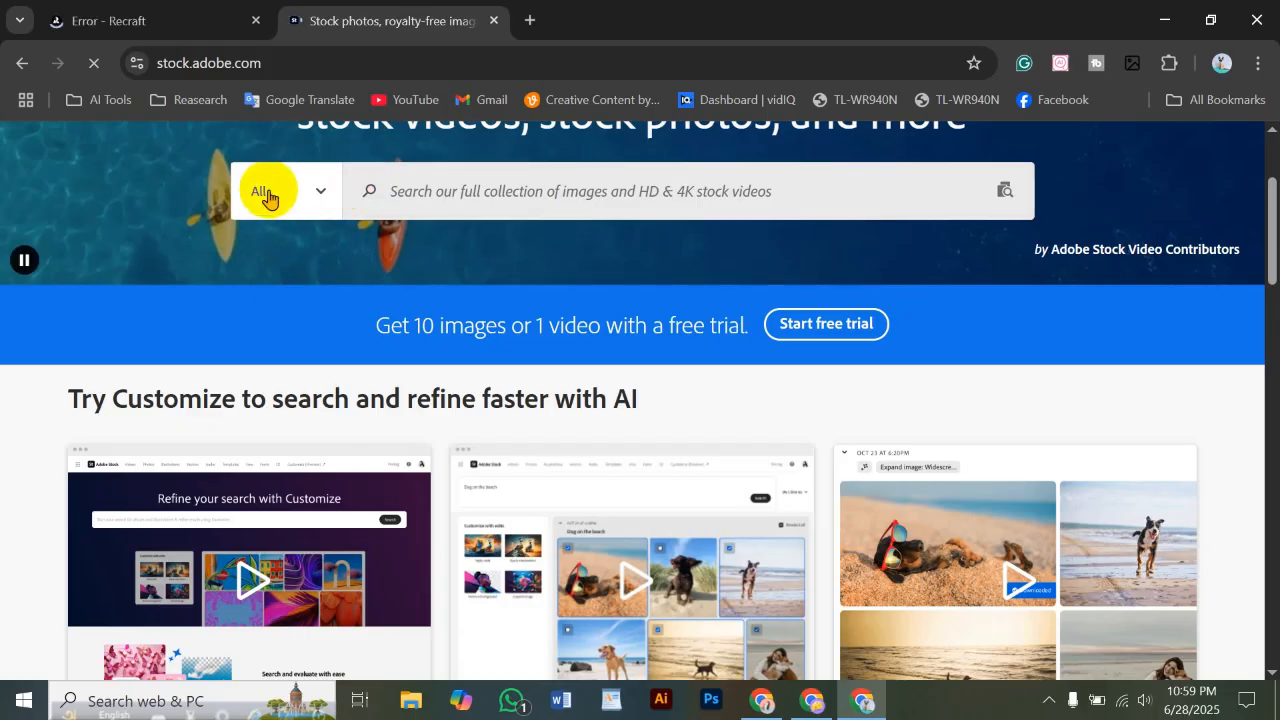
pyautogui.scroll(3, 337, 214)
pyautogui.click(324, 393)
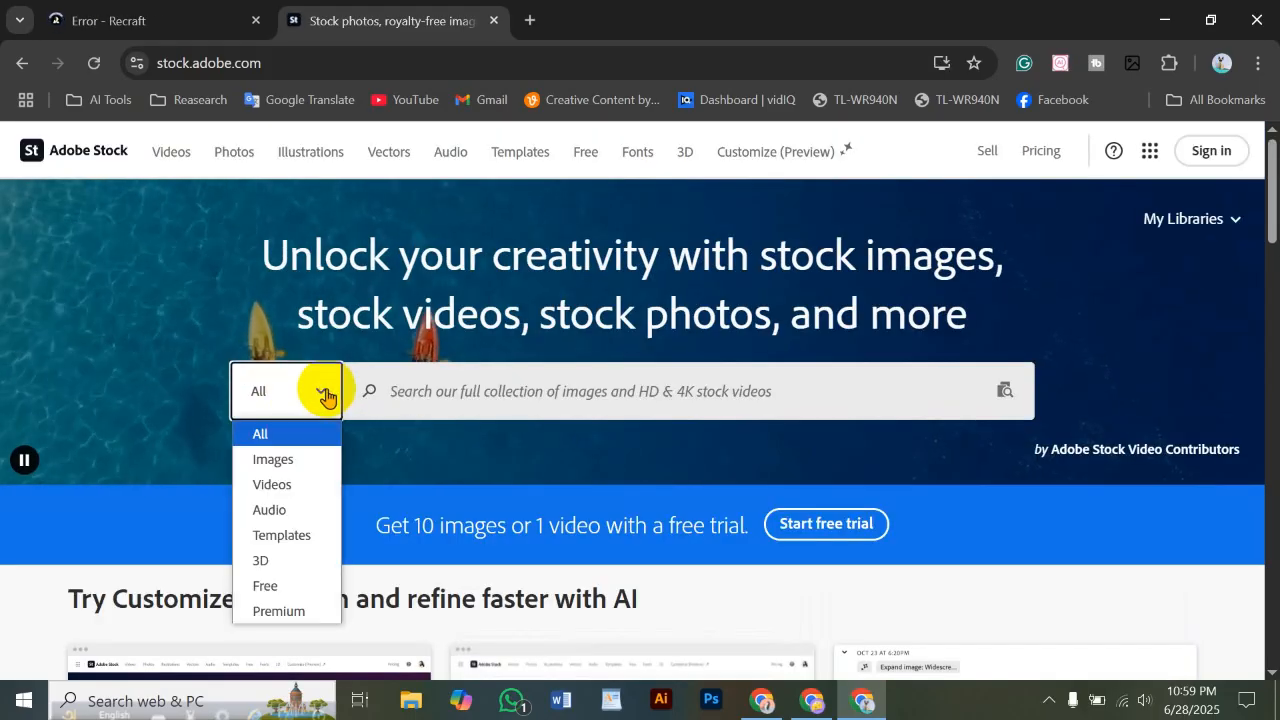
pyautogui.click(284, 458)
pyautogui.click(370, 418)
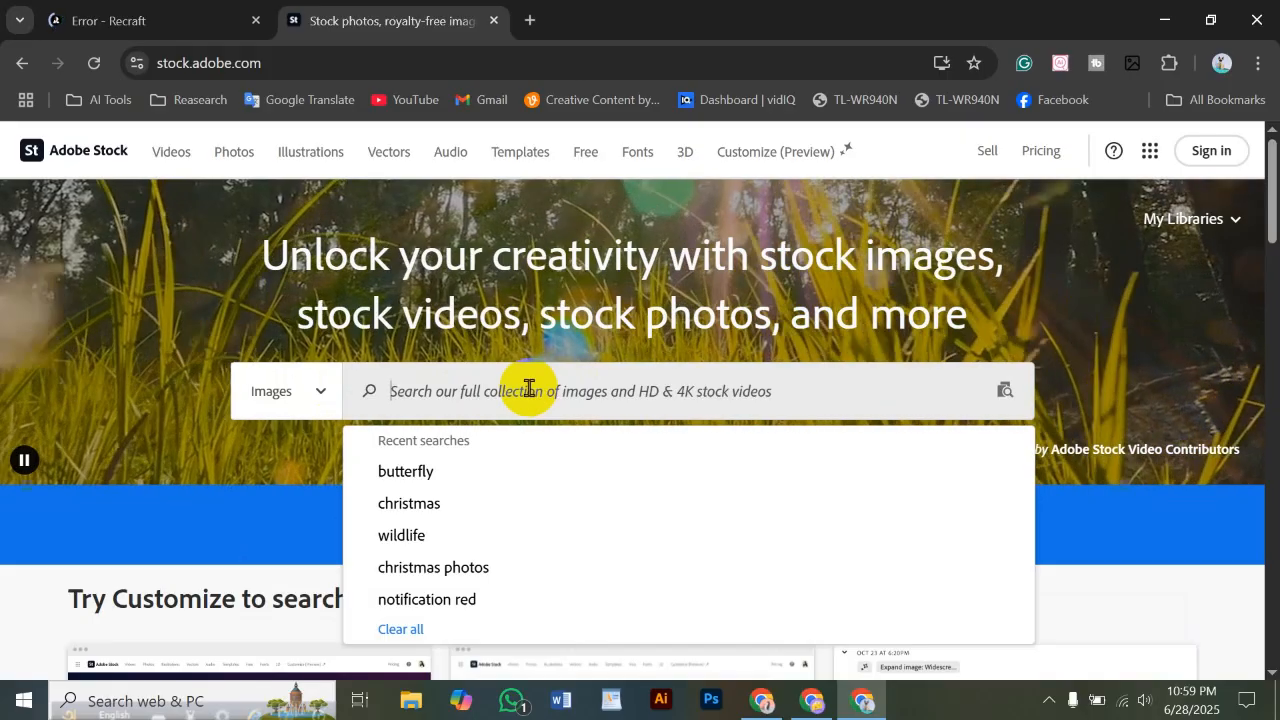
pyautogui.write('png')
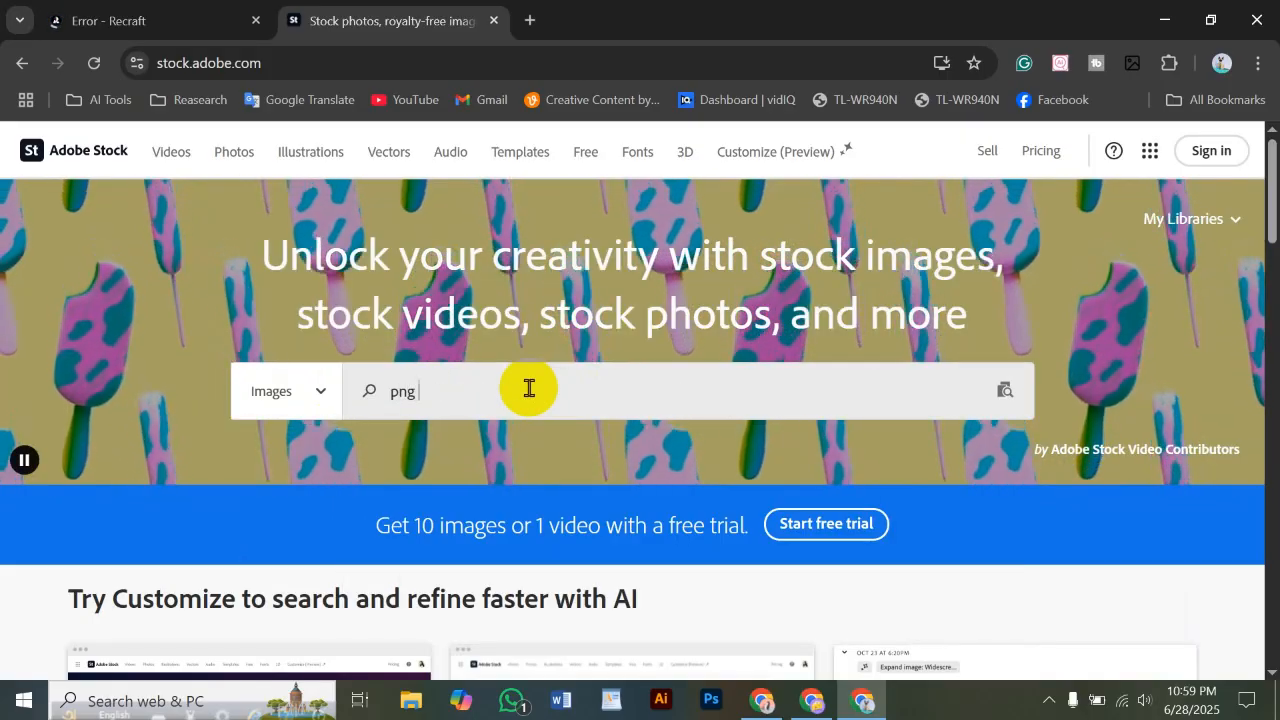
pyautogui.press('Return')
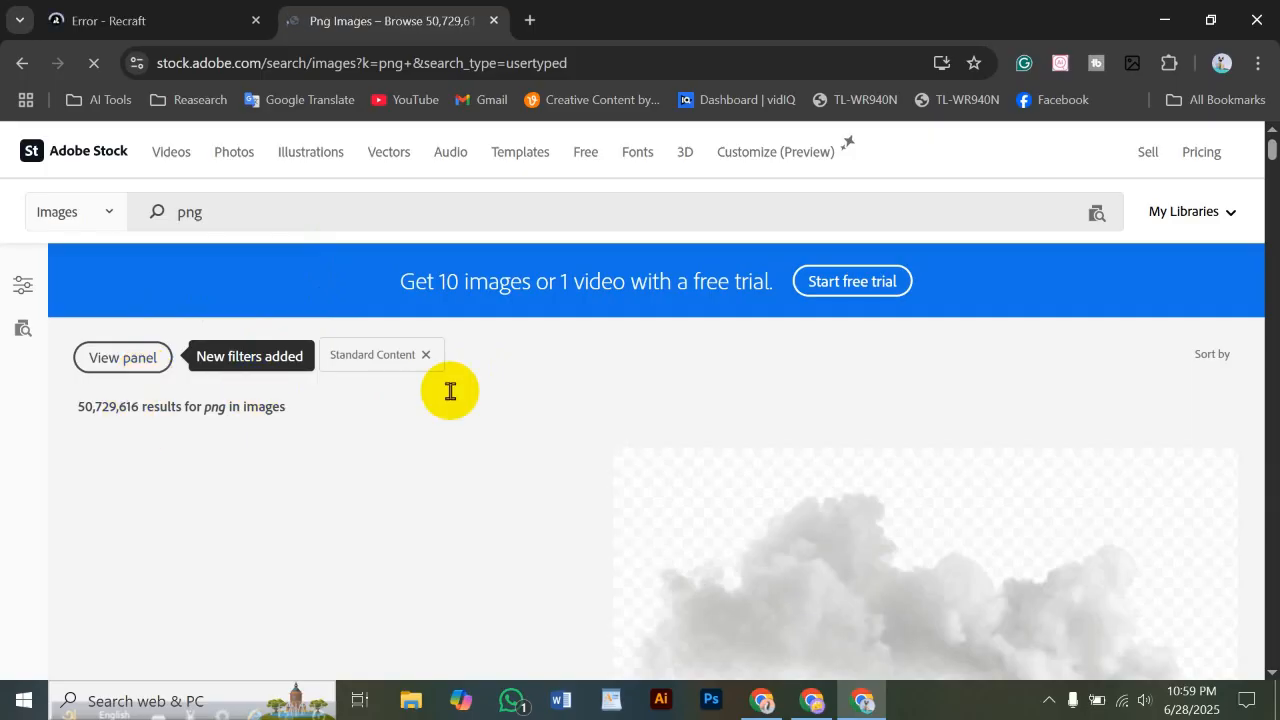
# Show the search filters and restrict the png results to the Photos subcategory
pyautogui.scroll(-1, 131, 382)
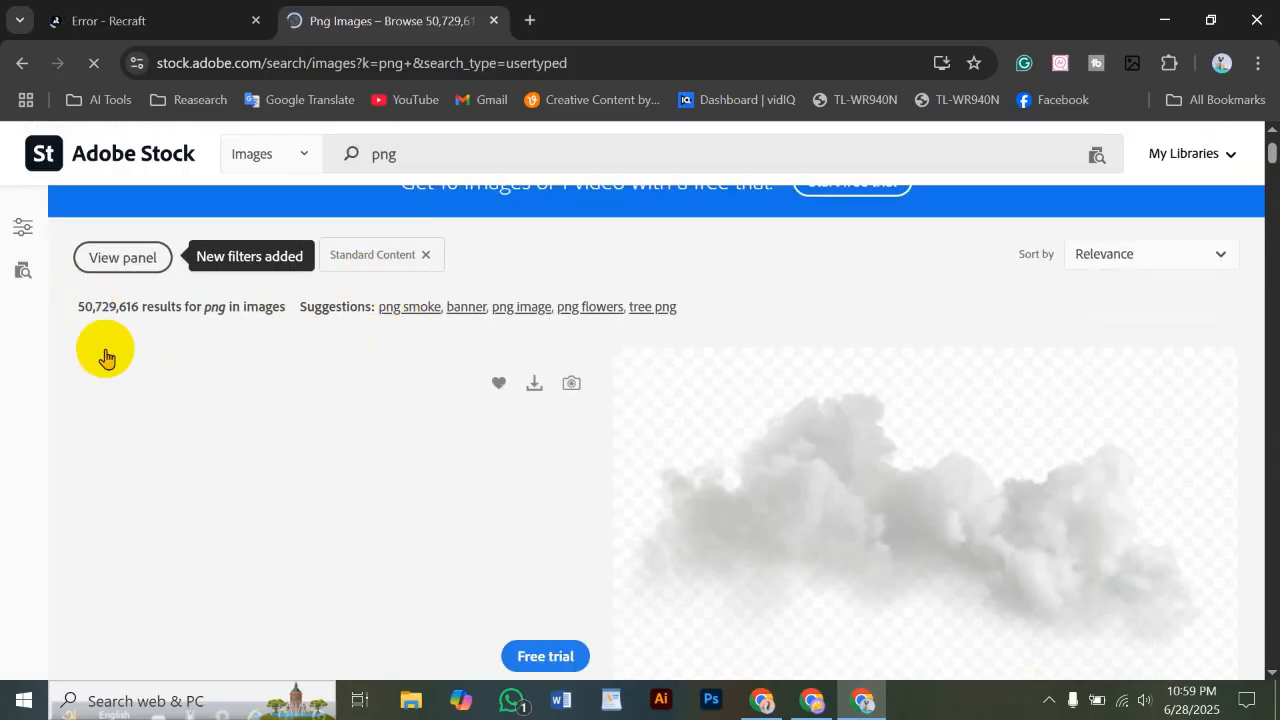
pyautogui.scroll(1, 289, 325)
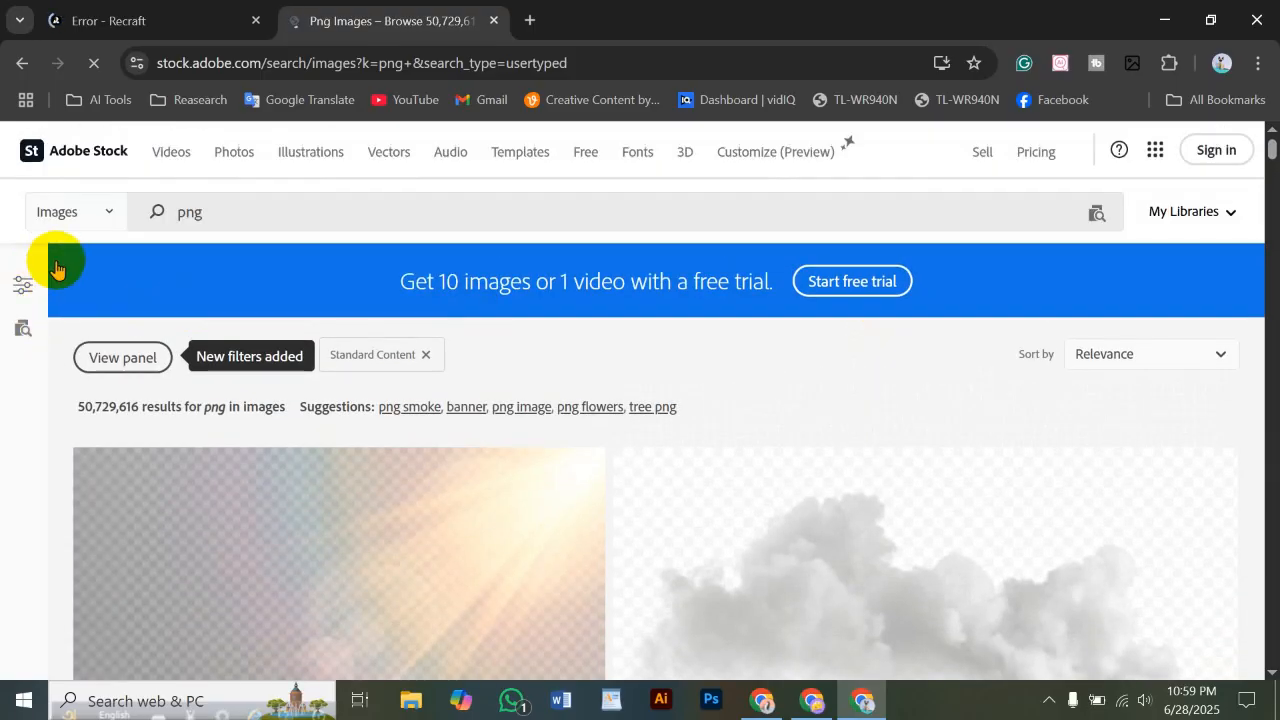
pyautogui.click(25, 290)
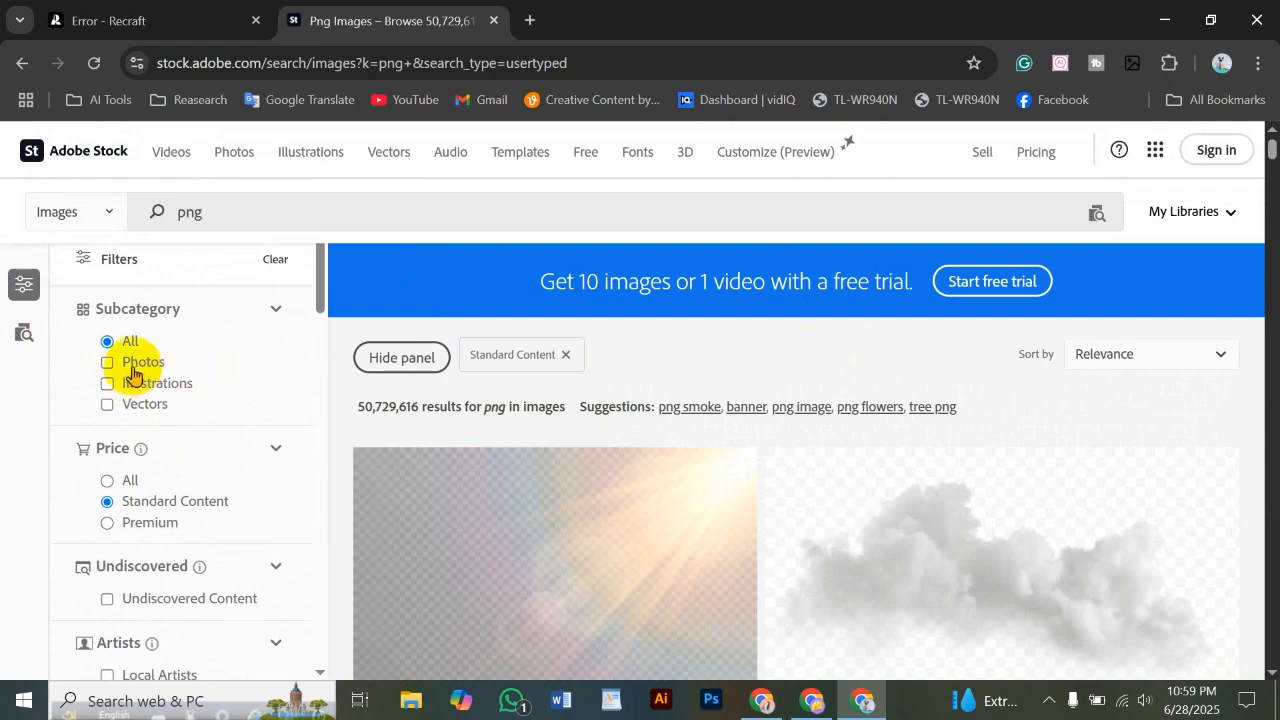
pyautogui.click(135, 366)
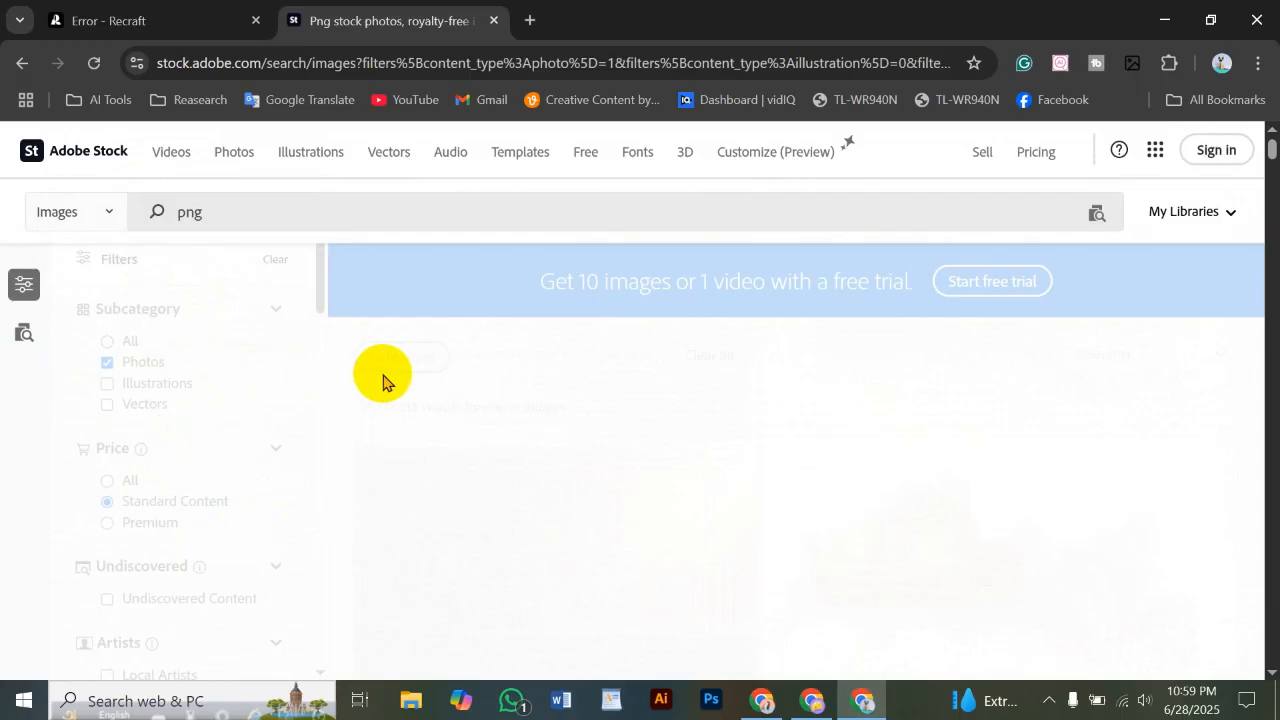
# Restrict the results to Generative AI Only, hide the filters and sort the results by Downloads
pyautogui.scroll(-4, 77, 400)
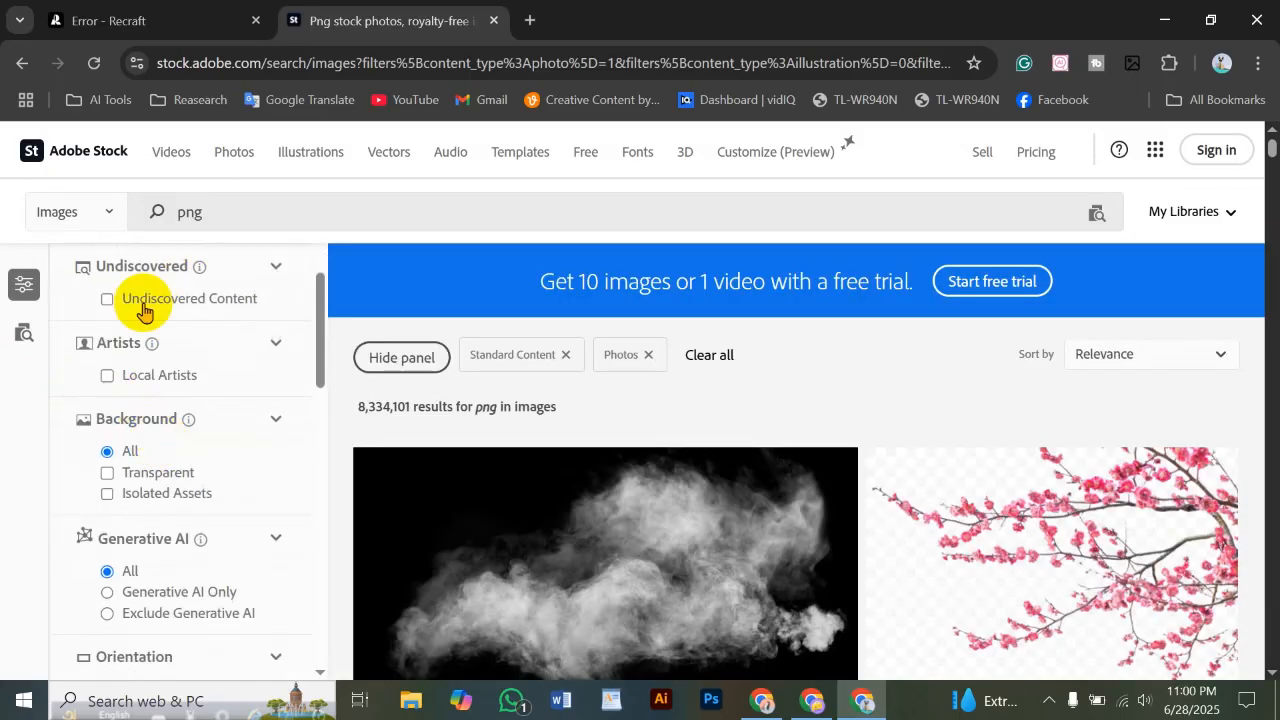
pyautogui.scroll(-1, 165, 402)
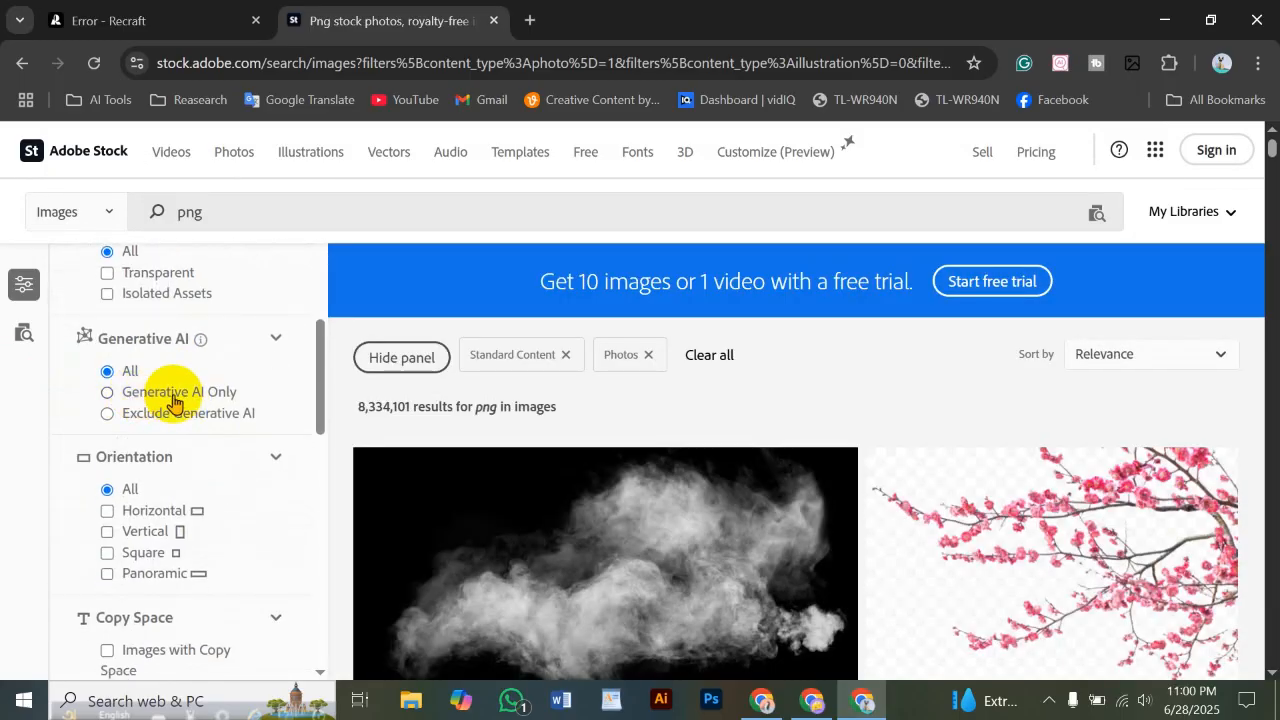
pyautogui.click(199, 394)
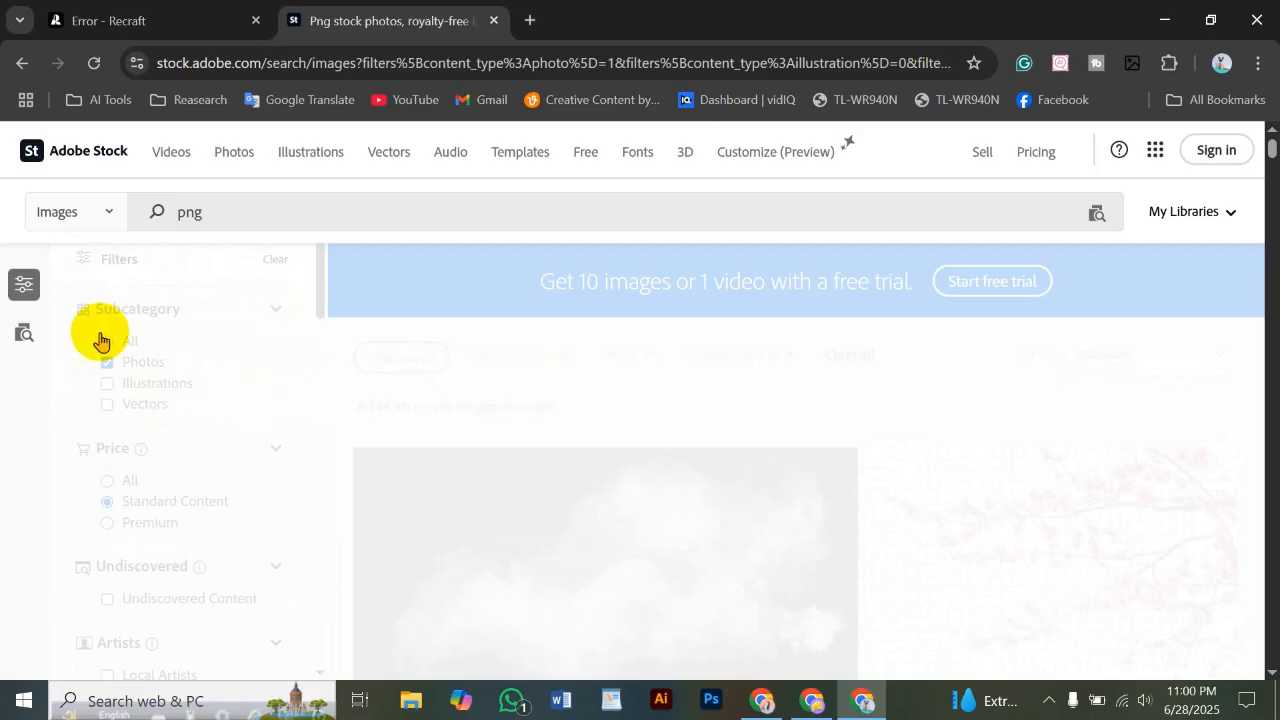
pyautogui.click(21, 290)
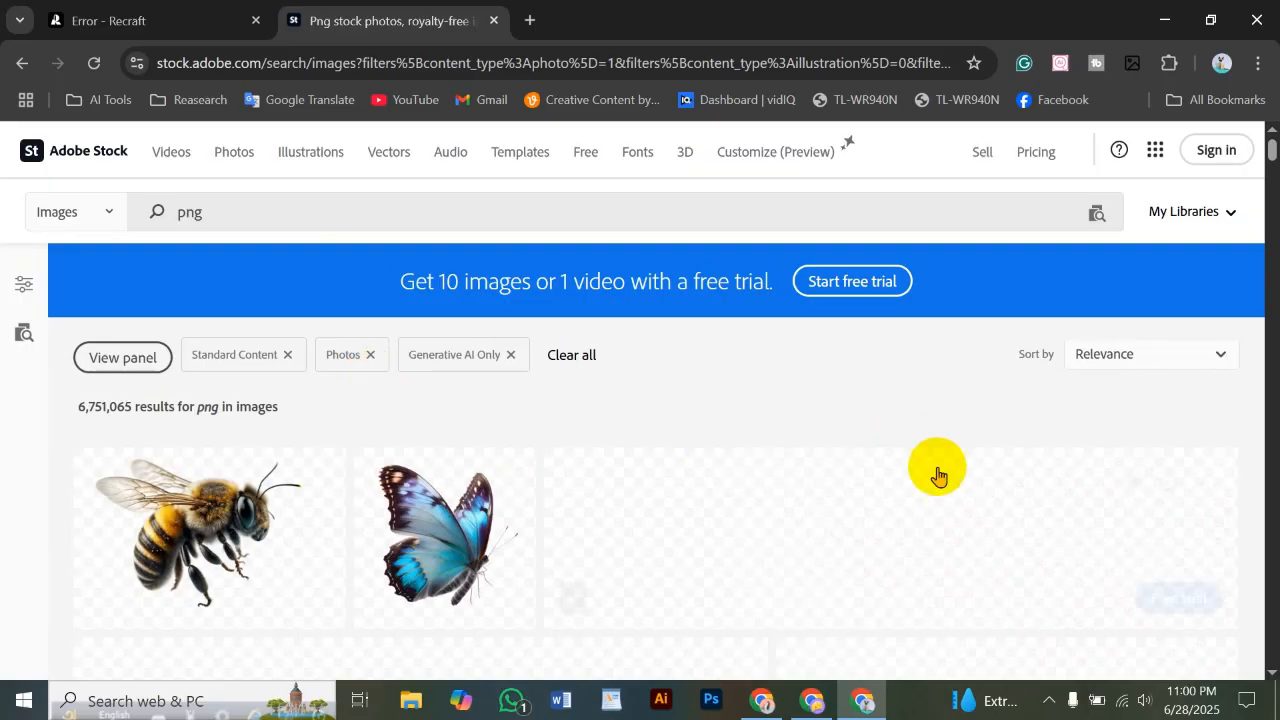
pyautogui.click(1142, 358)
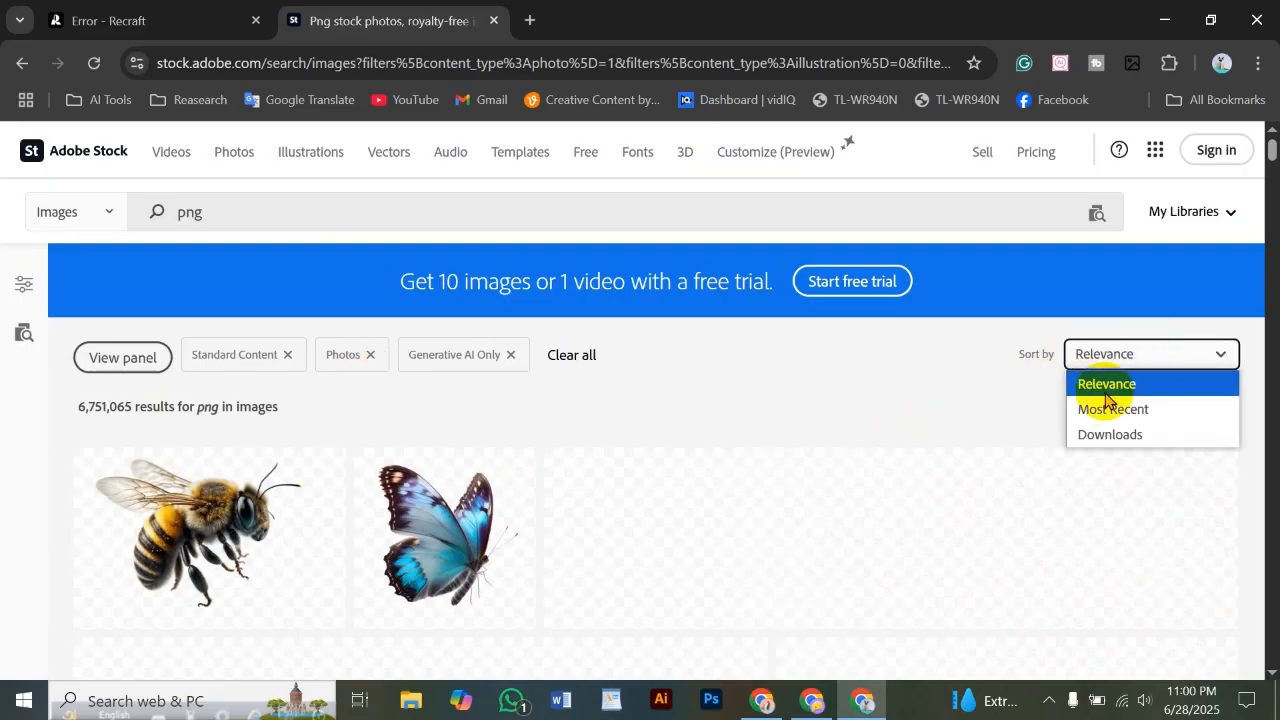
pyautogui.click(1128, 432)
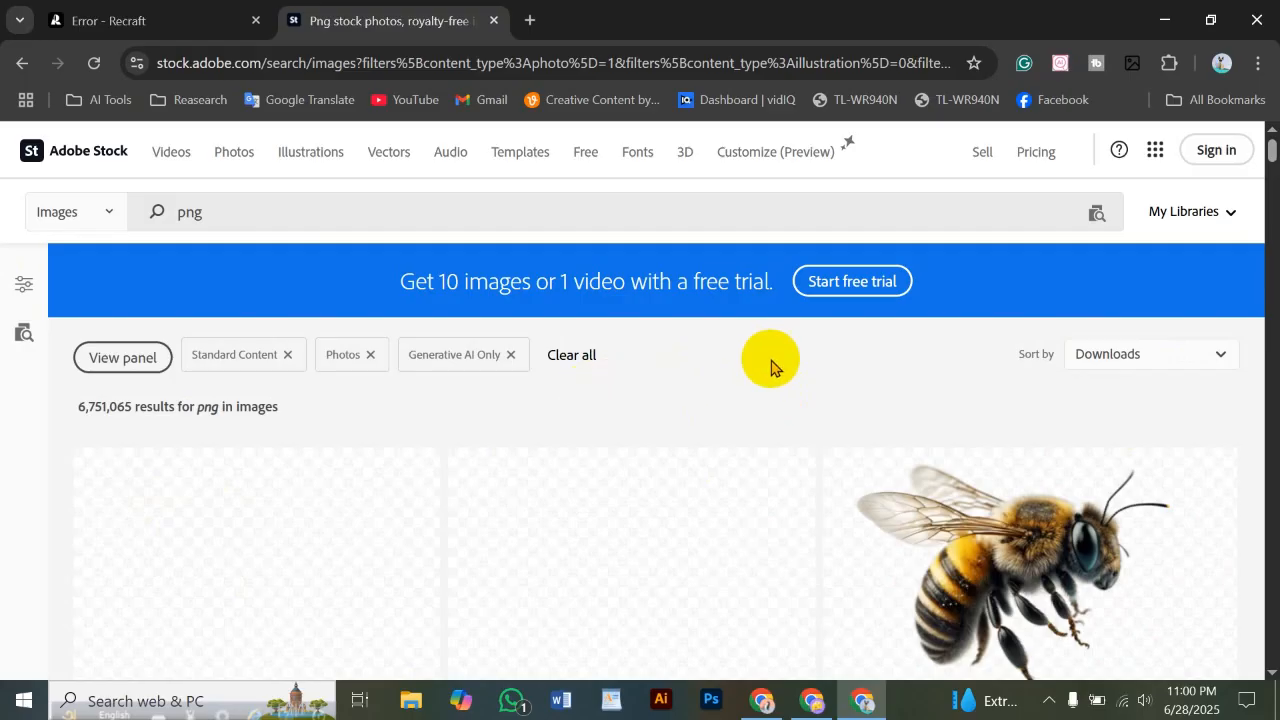
# Examine the number of results and the most downloaded AI-generated PNG photos
pyautogui.scroll(-1, 826, 366)
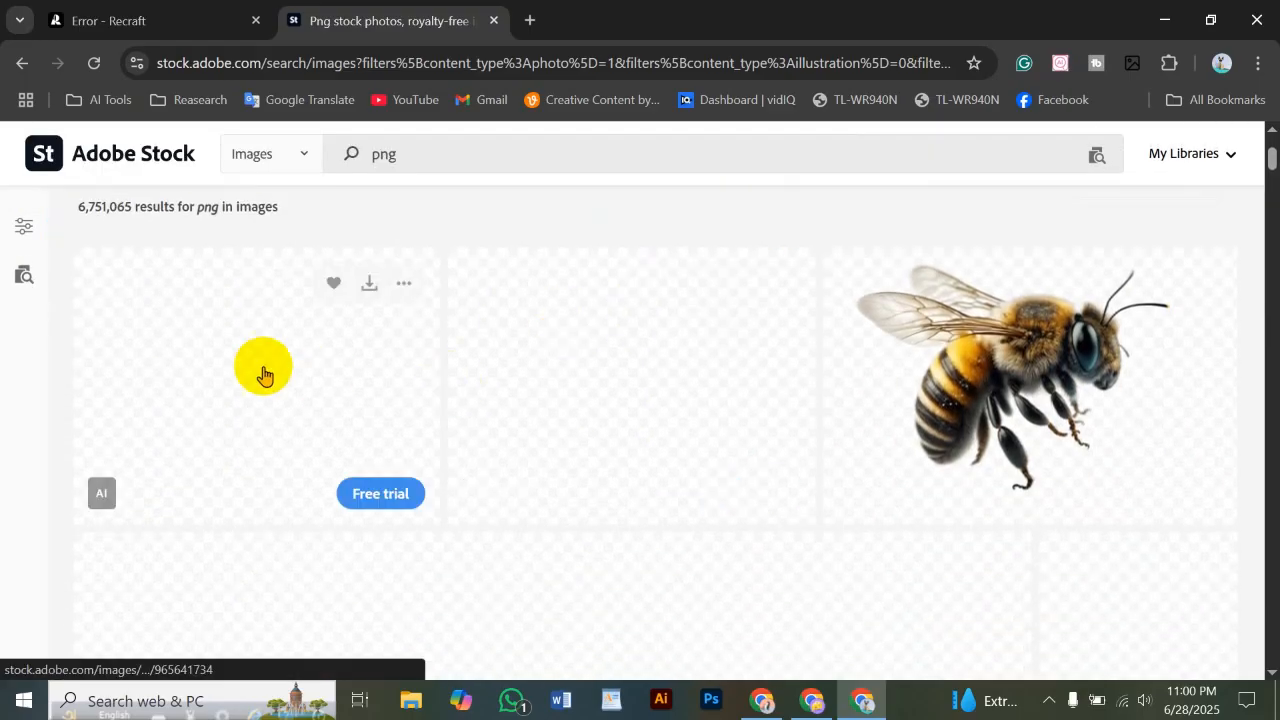
pyautogui.scroll(1, 980, 330)
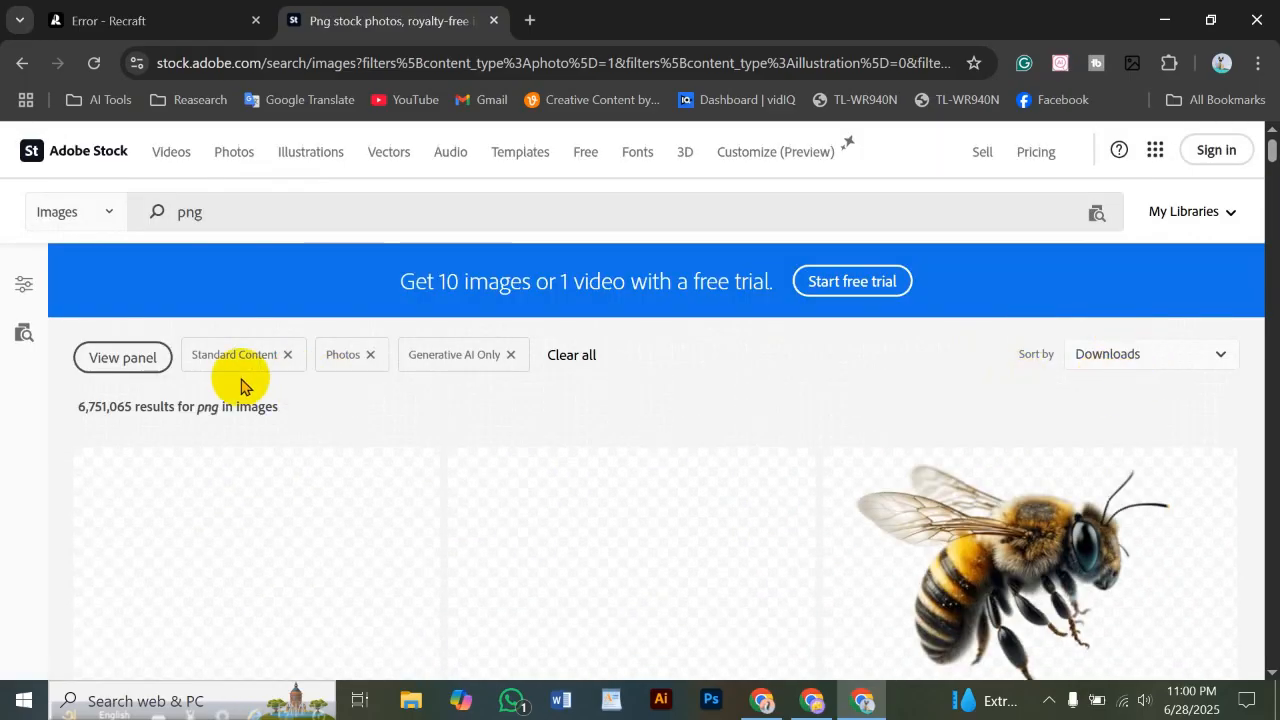
pyautogui.scroll(-1, 295, 385)
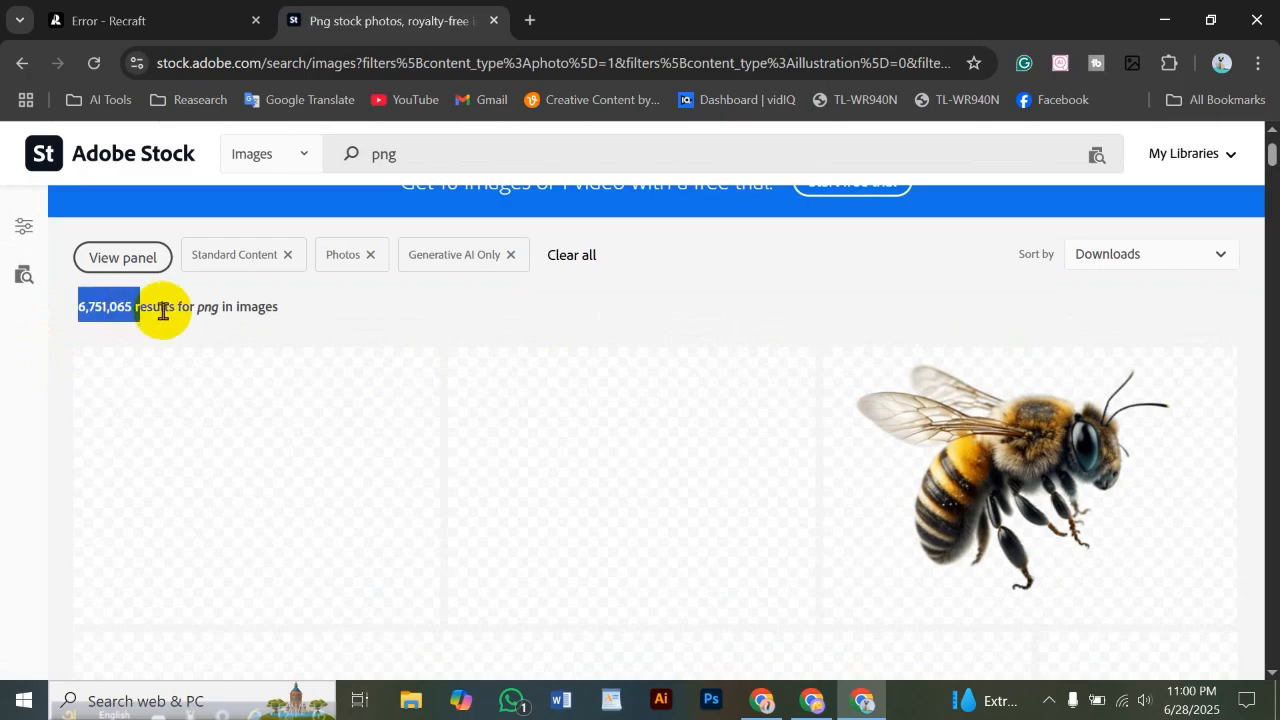
pyautogui.scroll(-2, 640, 309)
pyautogui.scroll(2, 766, 403)
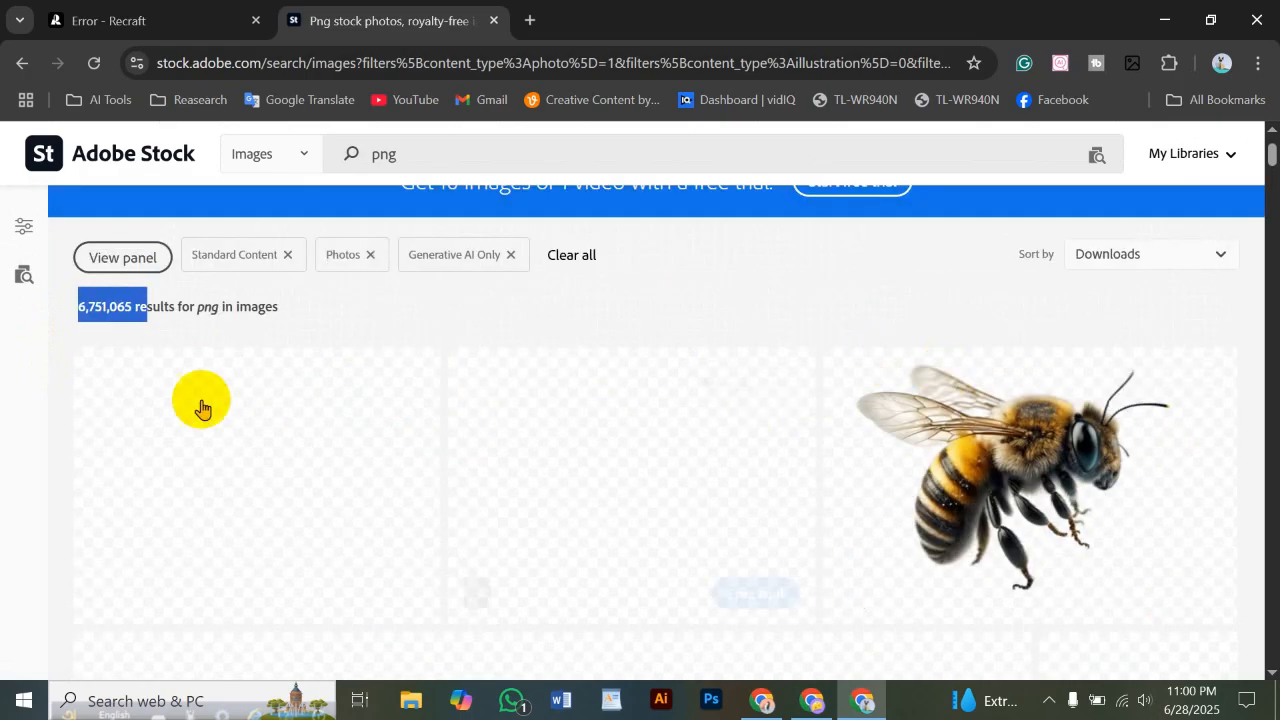
pyautogui.scroll(-2, 714, 349)
pyautogui.scroll(2, 818, 407)
pyautogui.scroll(-2, 818, 407)
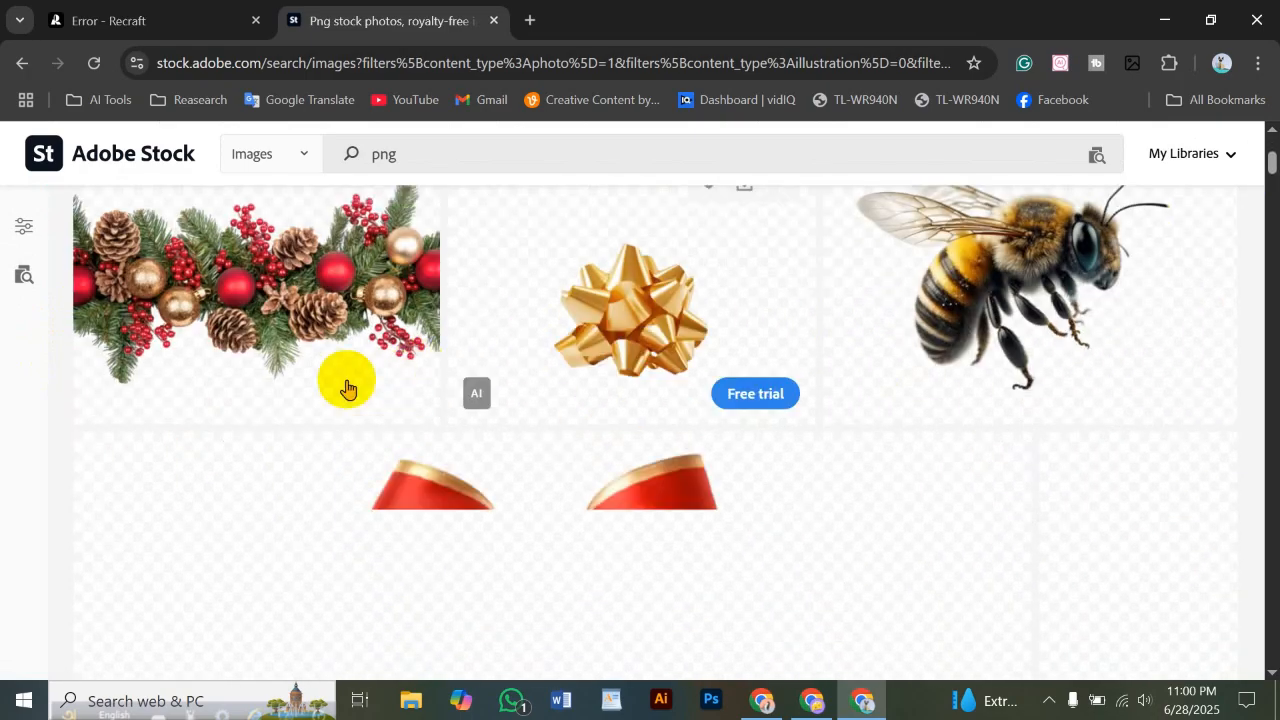
pyautogui.scroll(-5, 838, 388)
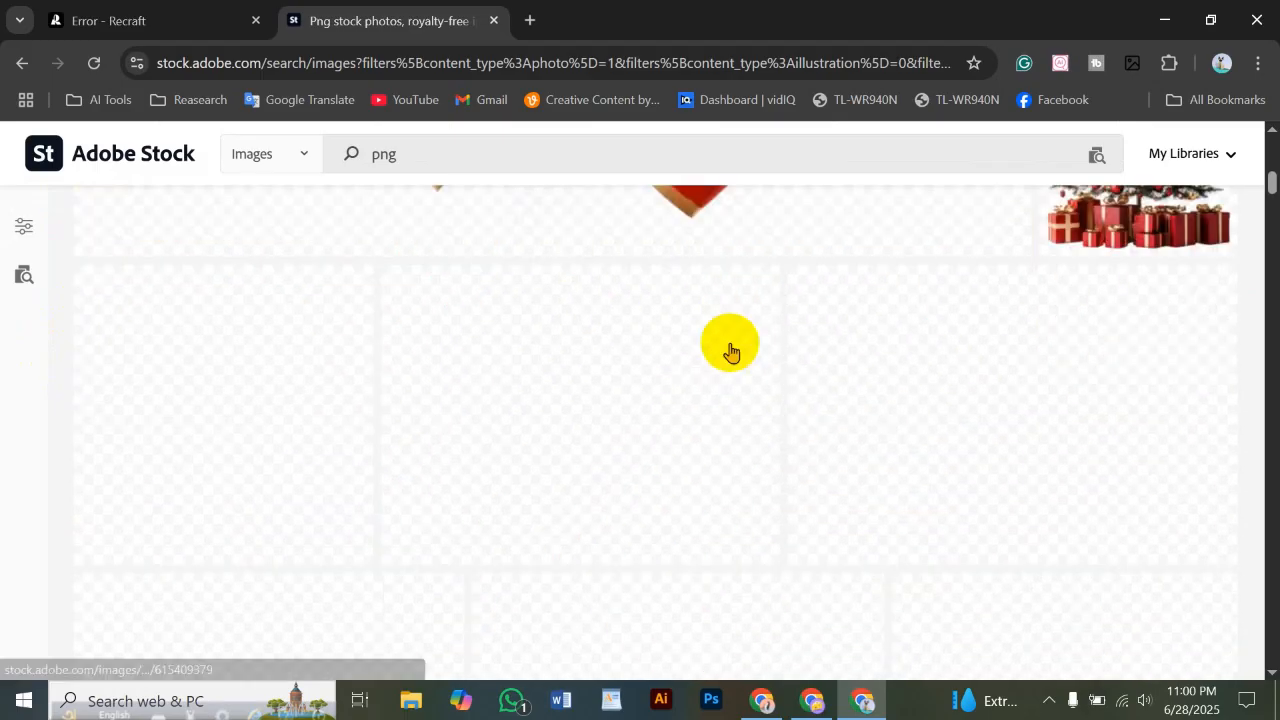
pyautogui.scroll(5, 780, 420)
pyautogui.scroll(3, 459, 380)
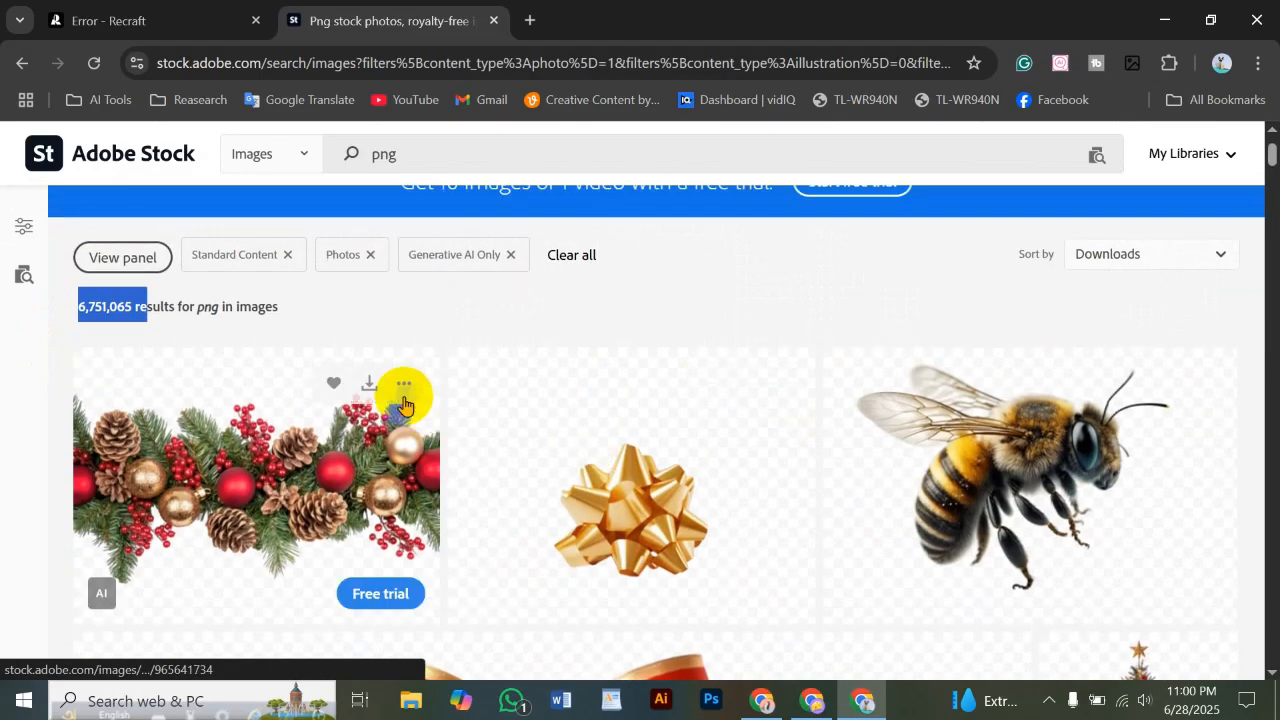
# Reload the Recraft page that shows an error, and return to the Adobe Stock results
pyautogui.click(138, 20)
pyautogui.click(586, 540)
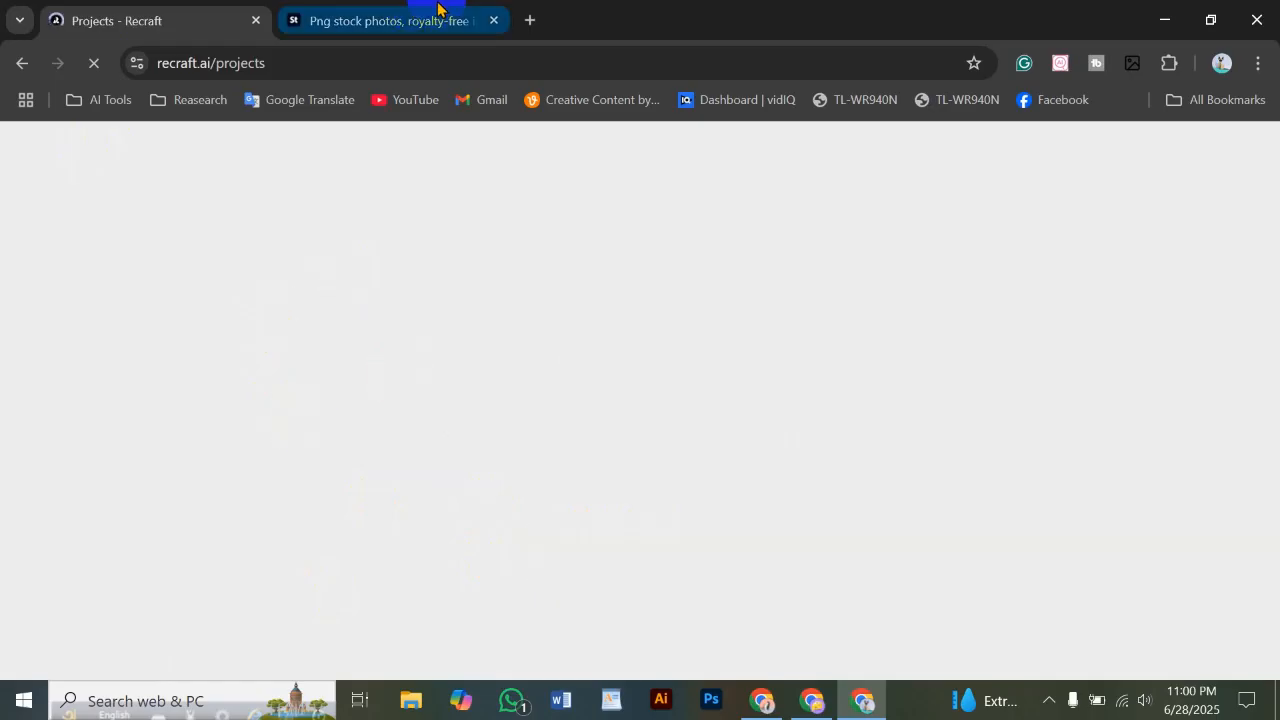
pyautogui.click(412, 10)
# Open the flying bee image from the first row of results in a new tab
pyautogui.scroll(-3, 706, 294)
pyautogui.scroll(2, 820, 365)
pyautogui.scroll(2, 820, 365)
pyautogui.scroll(-3, 903, 380)
pyautogui.rightClick(930, 286)
pyautogui.click(1008, 178)
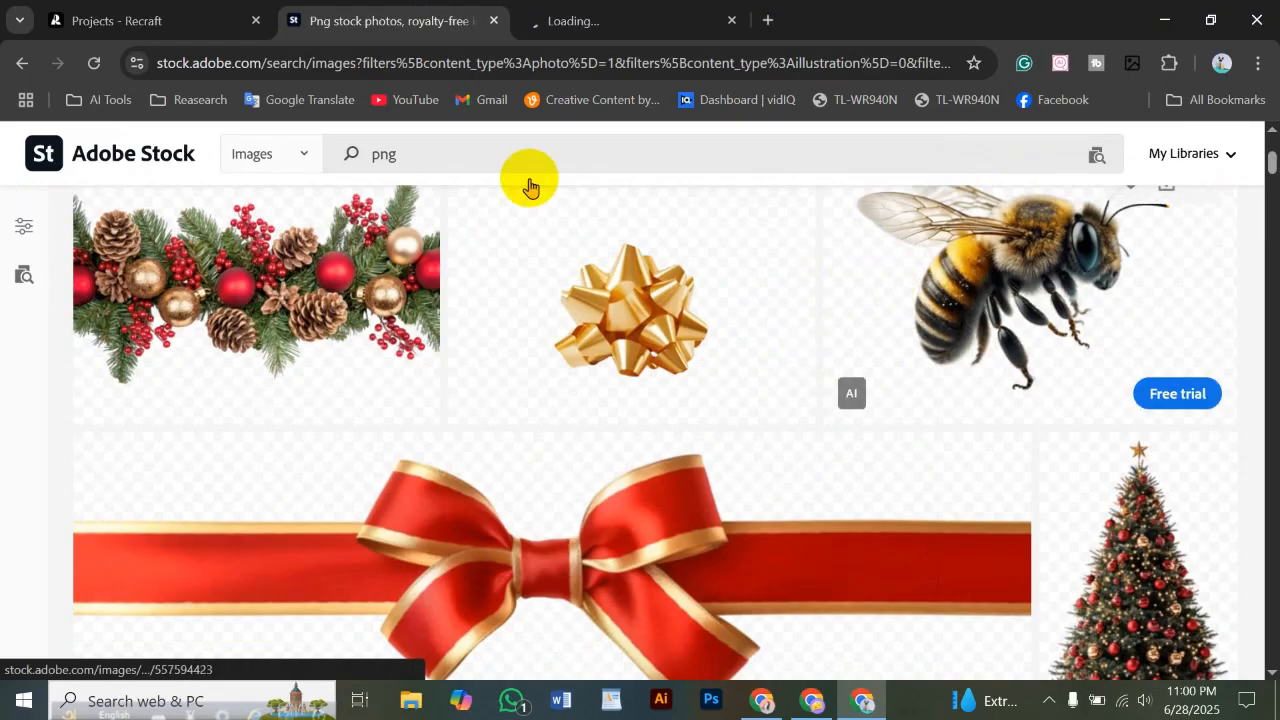
# Open the red Santa hat image from the results in a new tab
pyautogui.scroll(-3, 575, 362)
pyautogui.scroll(-5, 575, 362)
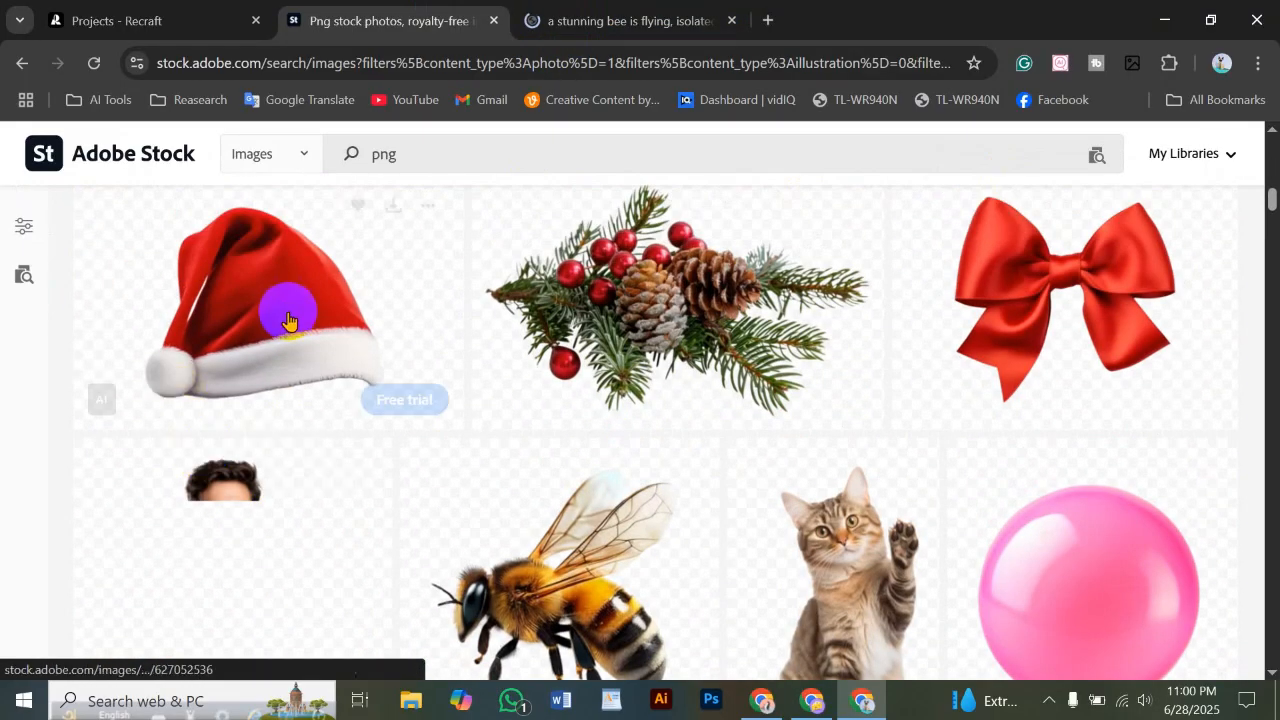
pyautogui.rightClick(288, 320)
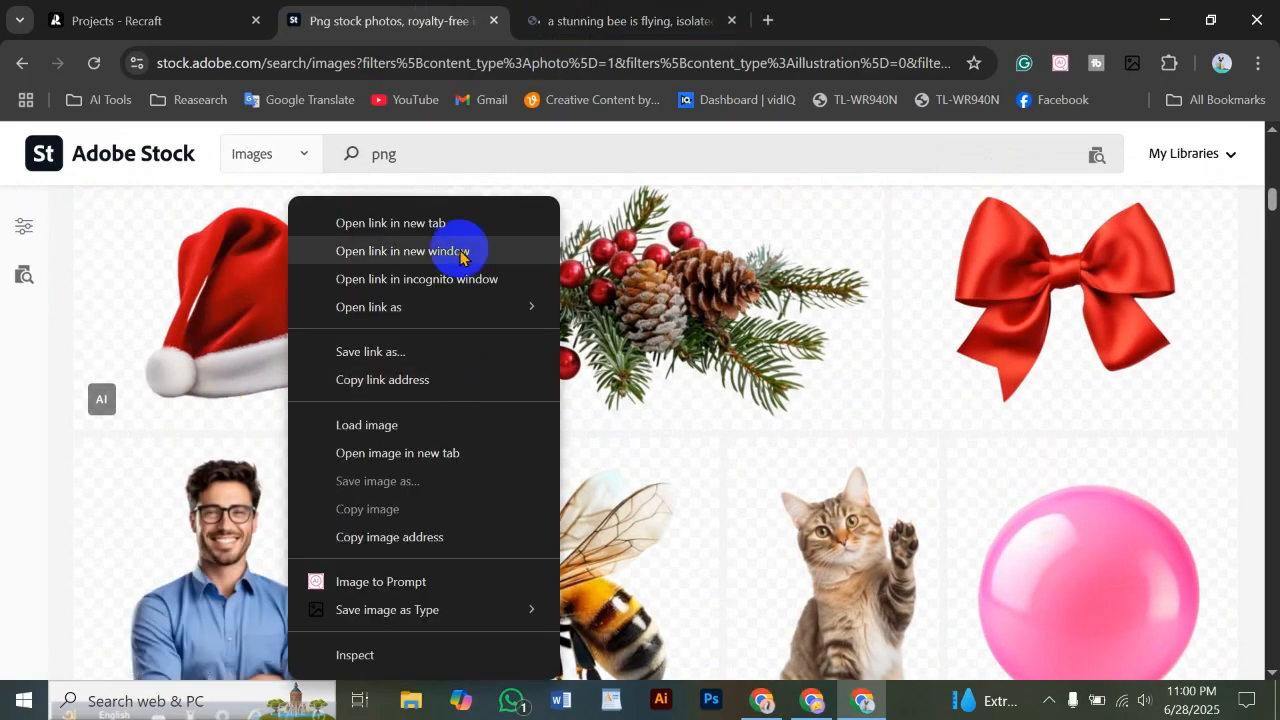
pyautogui.click(451, 220)
pyautogui.scroll(2, 380, 420)
pyautogui.scroll(-4, 380, 420)
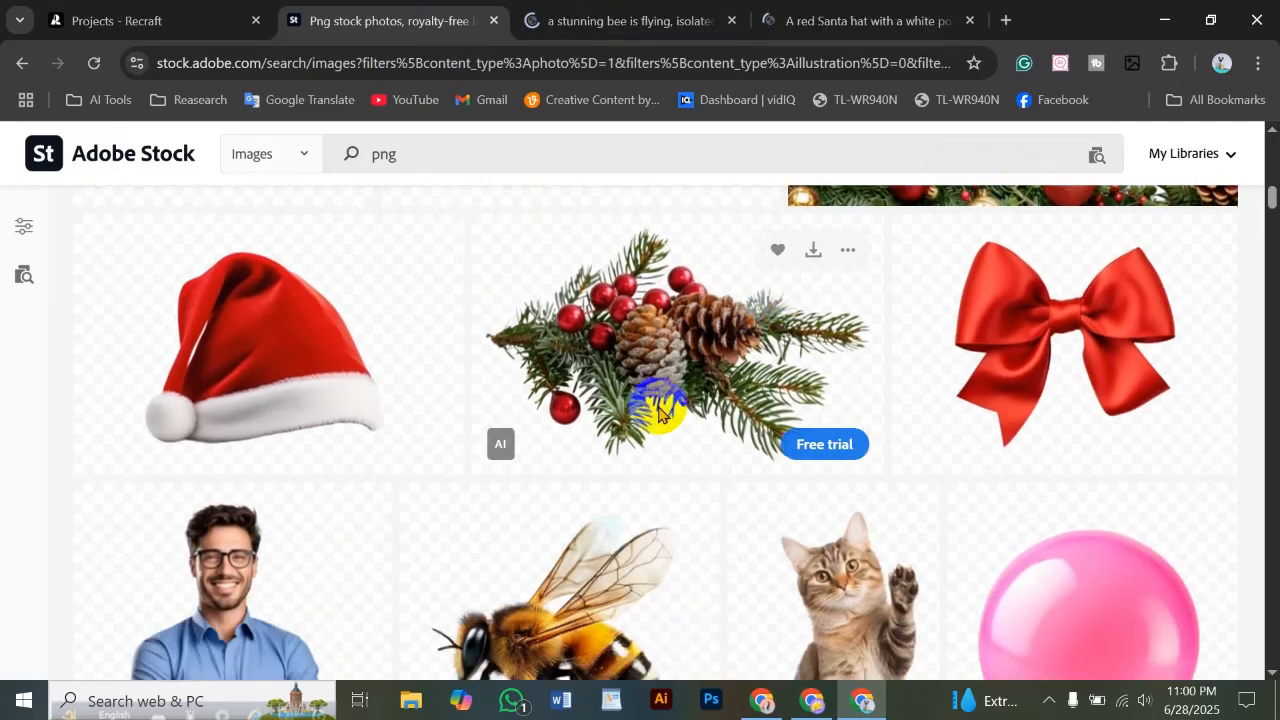
# Switch from the search results to the flying bee page and run Image to Prompt on its picture
pyautogui.scroll(8, 614, 429)
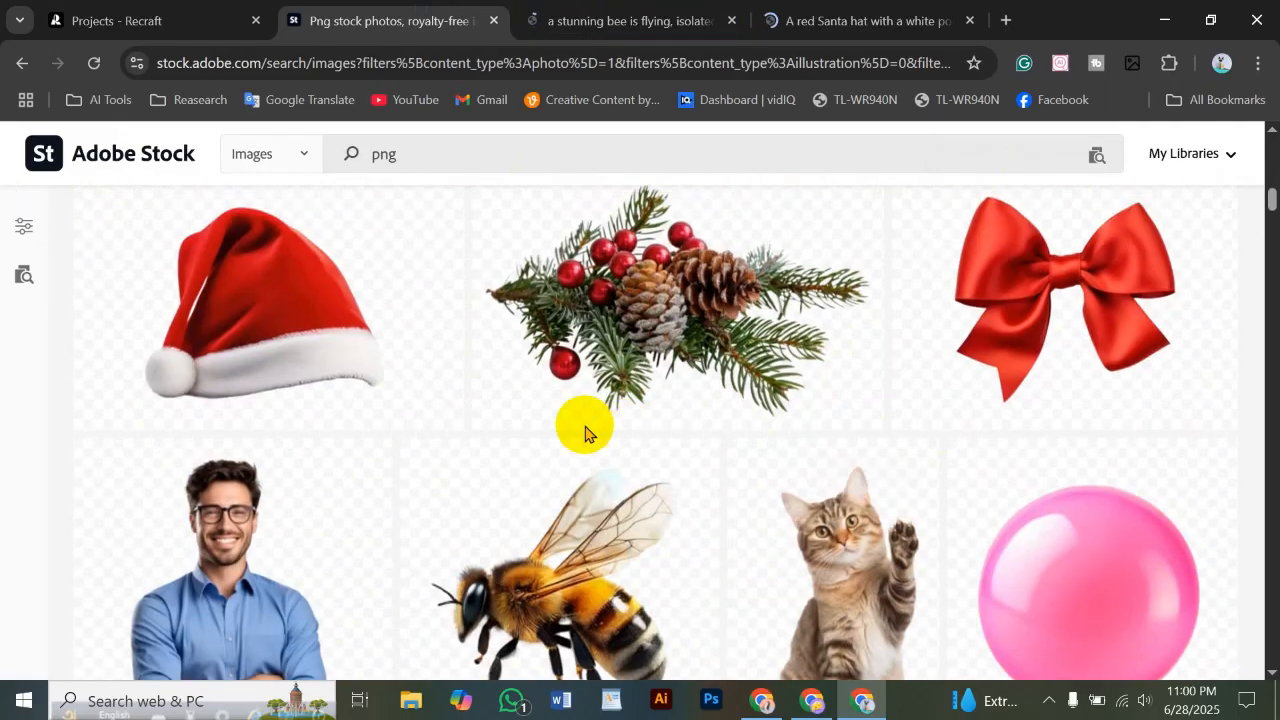
pyautogui.scroll(-2, 475, 398)
pyautogui.scroll(3, 475, 398)
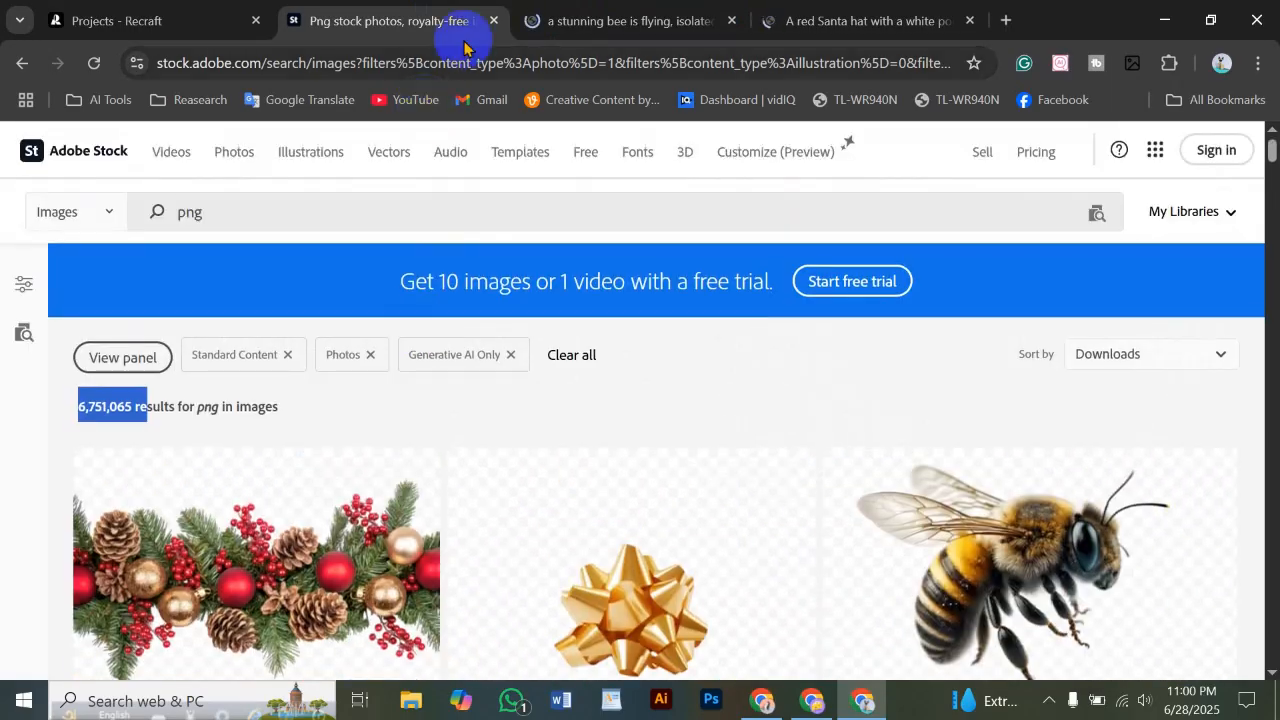
pyautogui.click(598, 17)
pyautogui.scroll(-3, 285, 345)
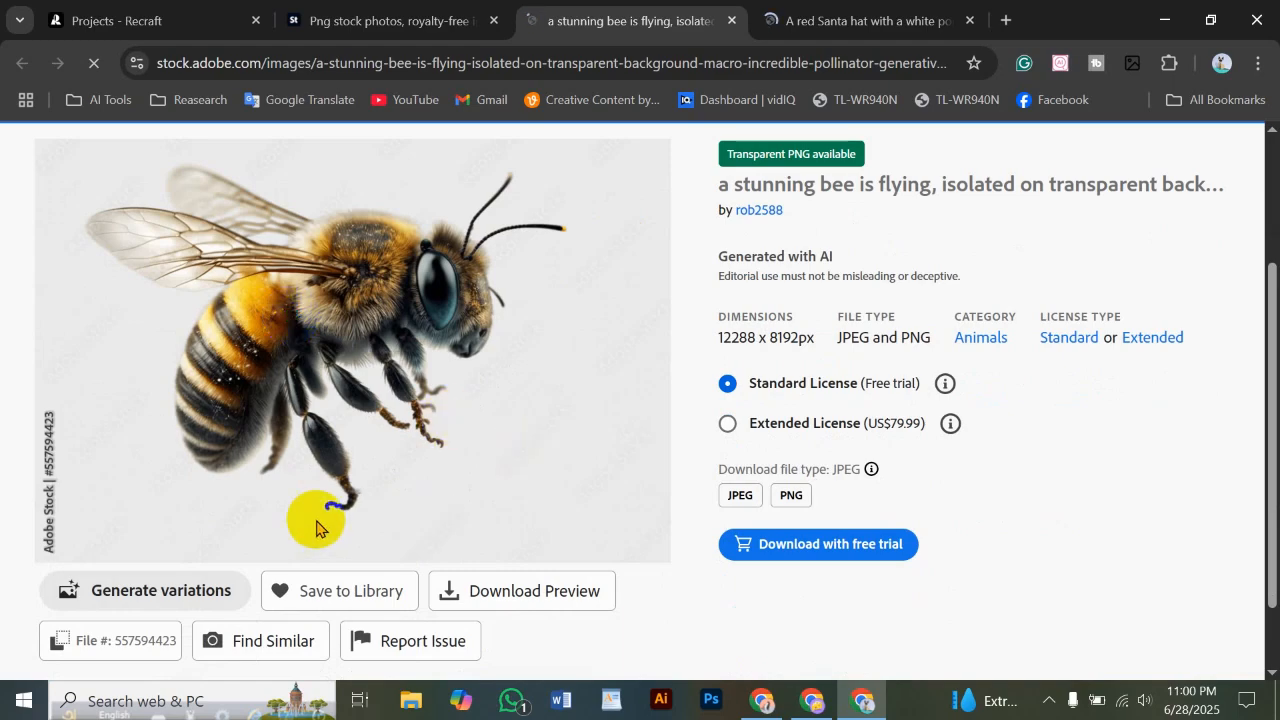
pyautogui.rightClick(443, 478)
pyautogui.click(194, 288)
pyautogui.rightClick(195, 297)
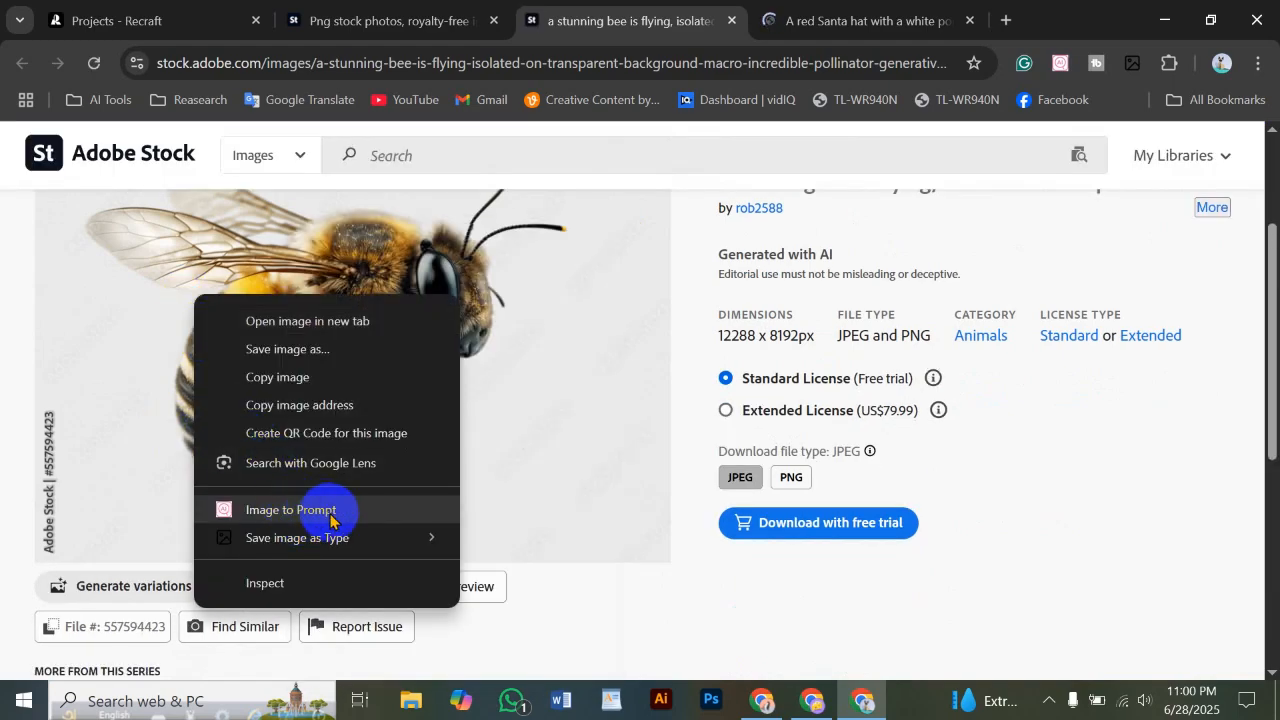
pyautogui.click(331, 520)
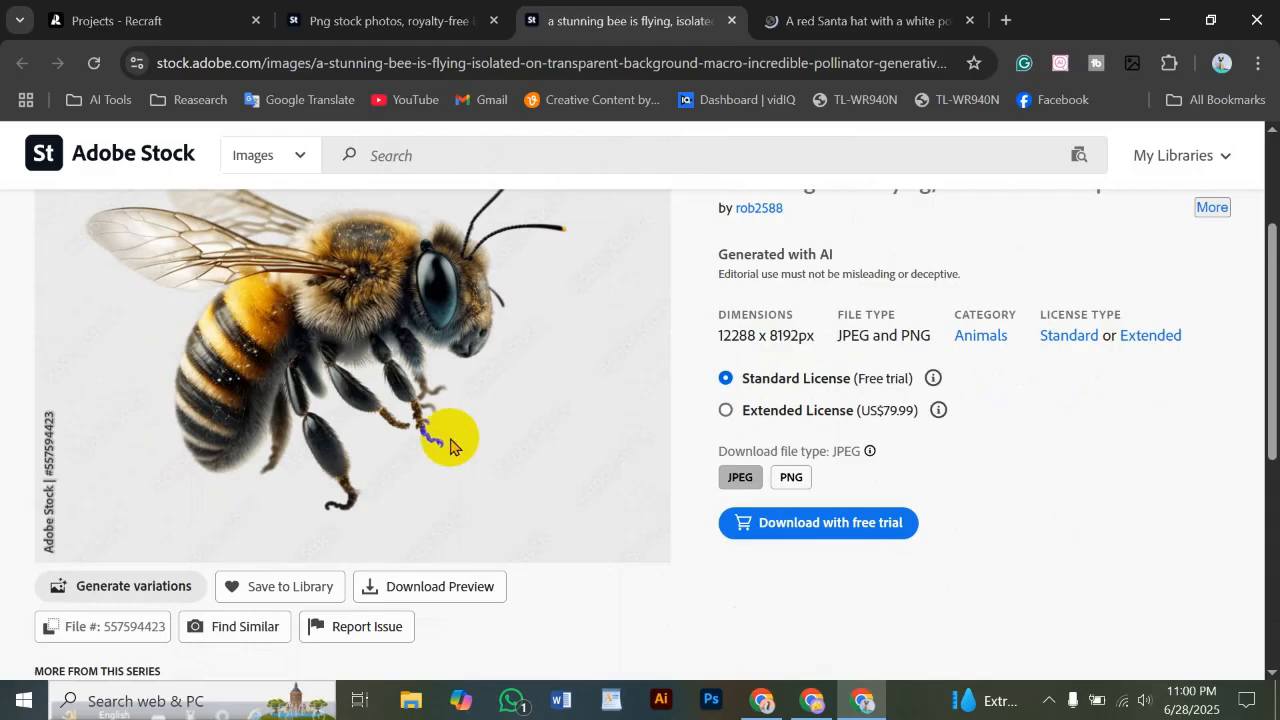
# Switch to the red Santa hat page and run Image to Prompt on its picture
pyautogui.click(808, 16)
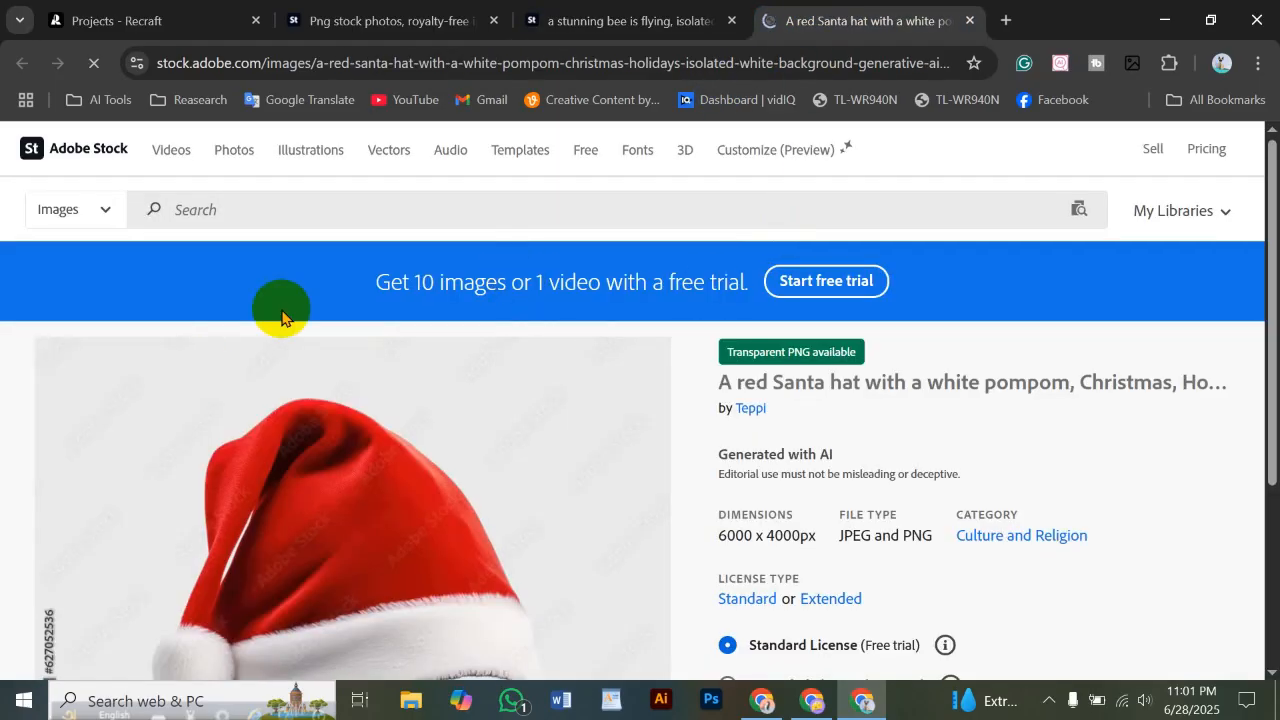
pyautogui.scroll(-3, 198, 380)
pyautogui.scroll(3, 506, 340)
pyautogui.scroll(-2, 406, 294)
pyautogui.scroll(2, 571, 300)
pyautogui.scroll(-4, 420, 349)
pyautogui.scroll(2, 766, 329)
pyautogui.scroll(-1, 499, 398)
pyautogui.scroll(2, 499, 398)
pyautogui.scroll(-2, 386, 380)
pyautogui.rightClick(224, 322)
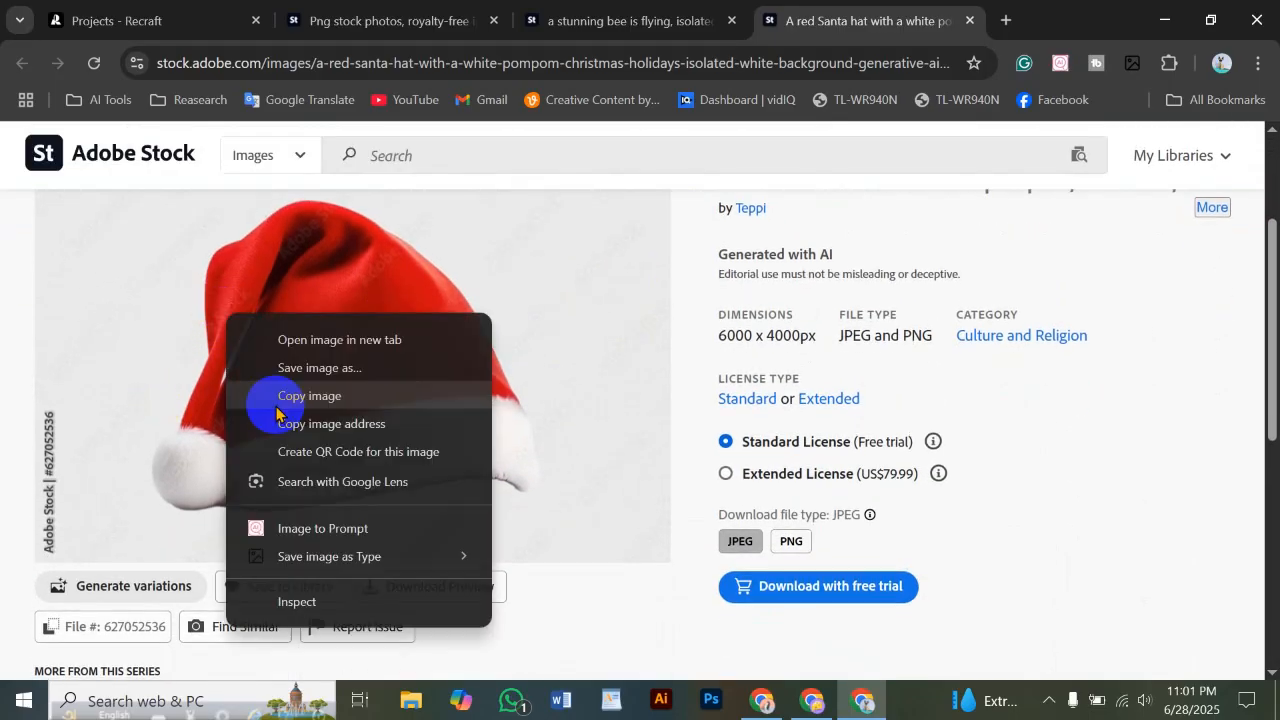
pyautogui.click(358, 530)
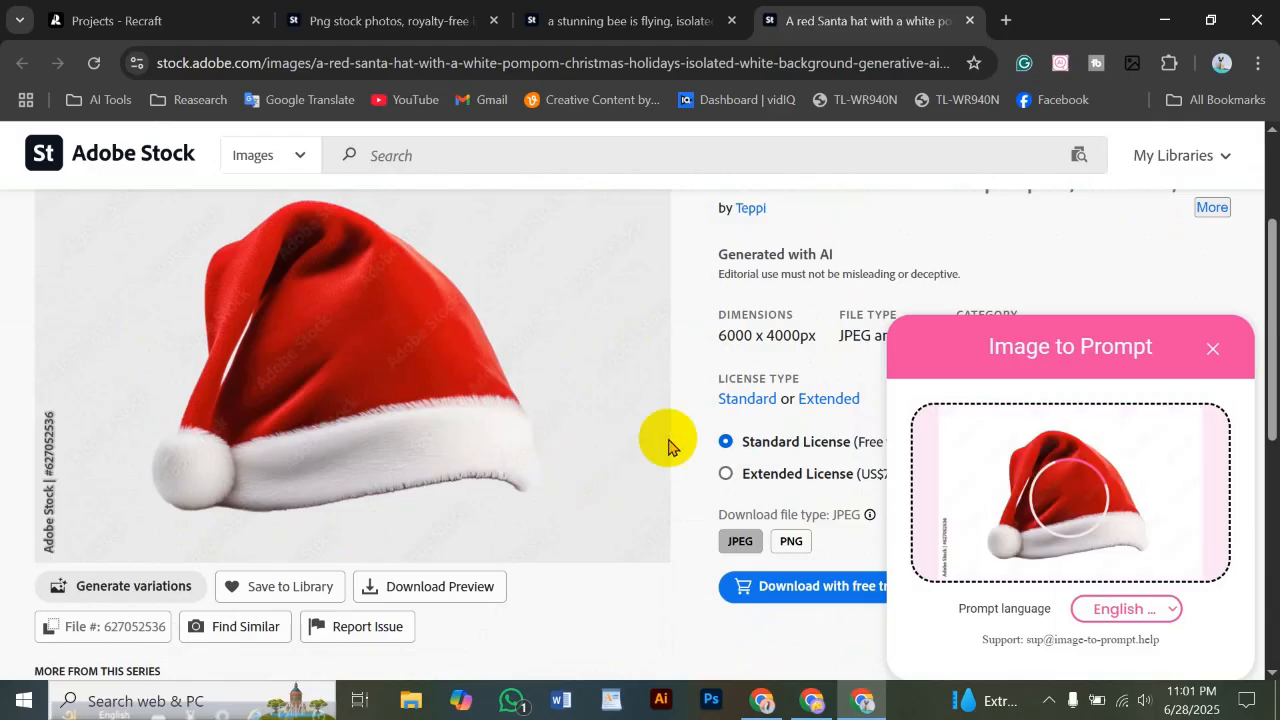
# Switch to Recraft, dismiss the new-features announcement, and create a new project
pyautogui.hotkey('ctrl', 'shift', 'Tab')
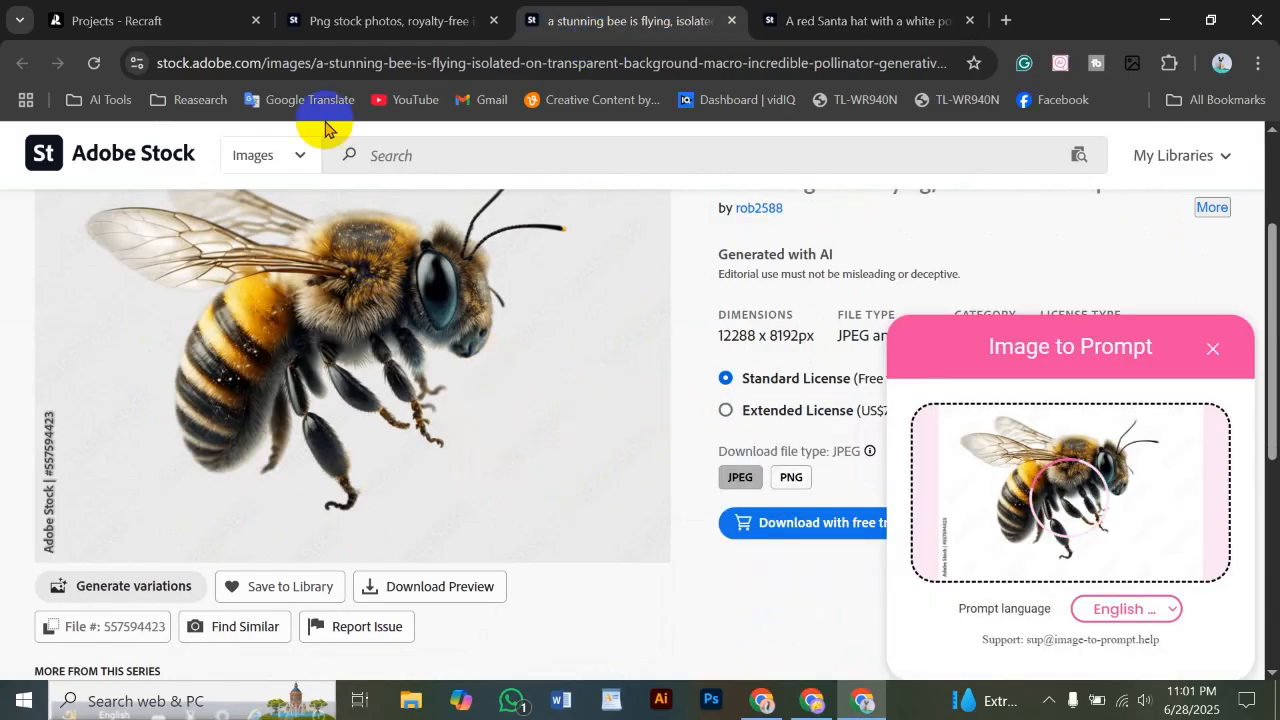
pyautogui.click(150, 20)
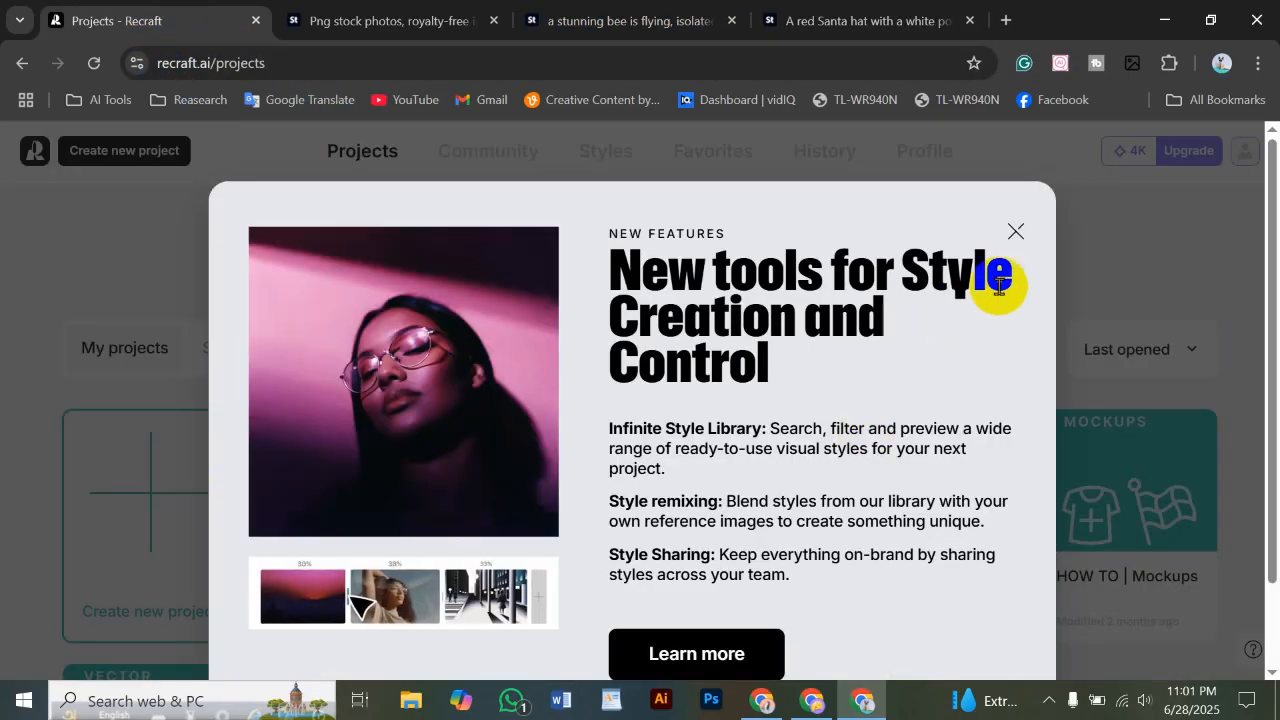
pyautogui.click(1015, 231)
pyautogui.click(912, 12)
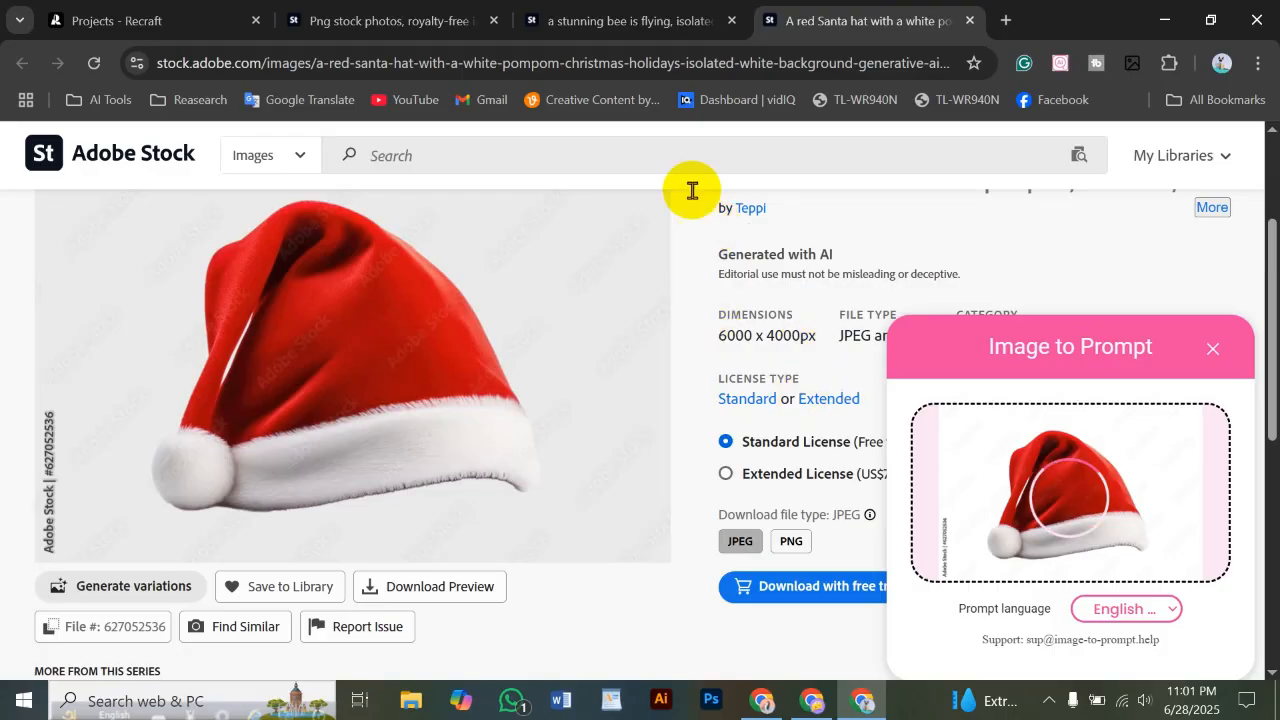
pyautogui.click(676, 38)
pyautogui.click(137, 20)
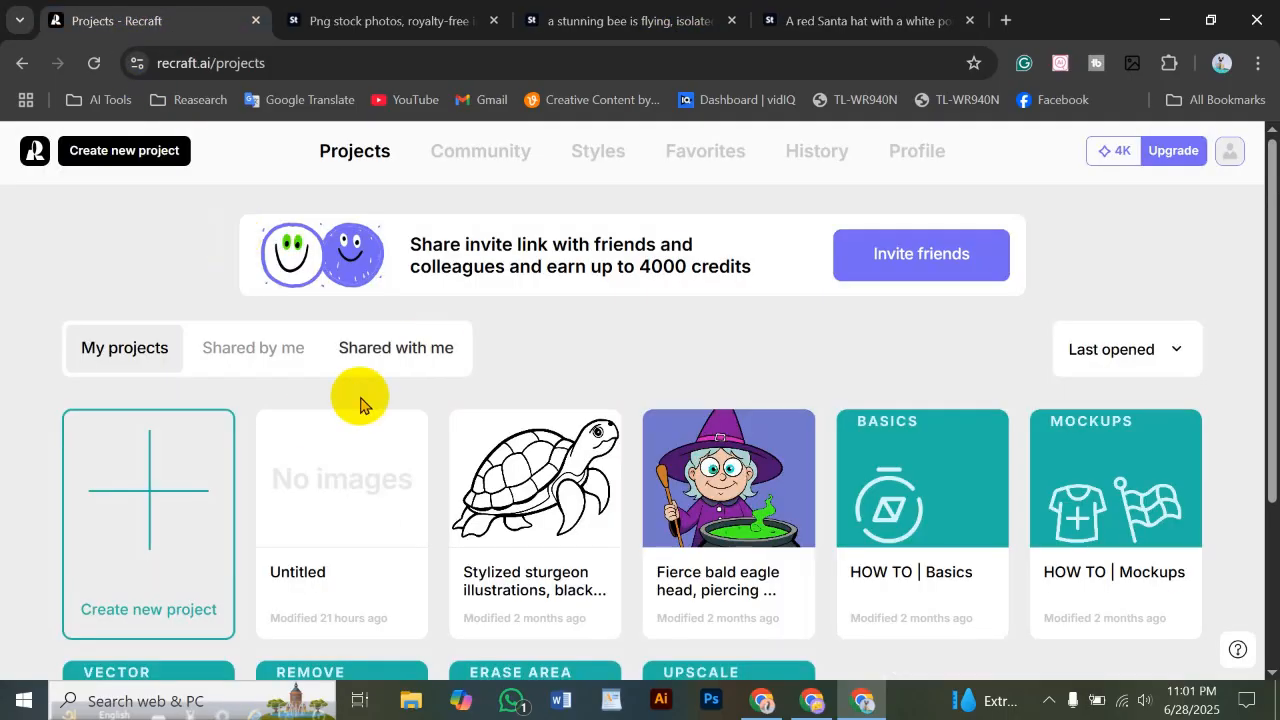
pyautogui.scroll(-2, 428, 351)
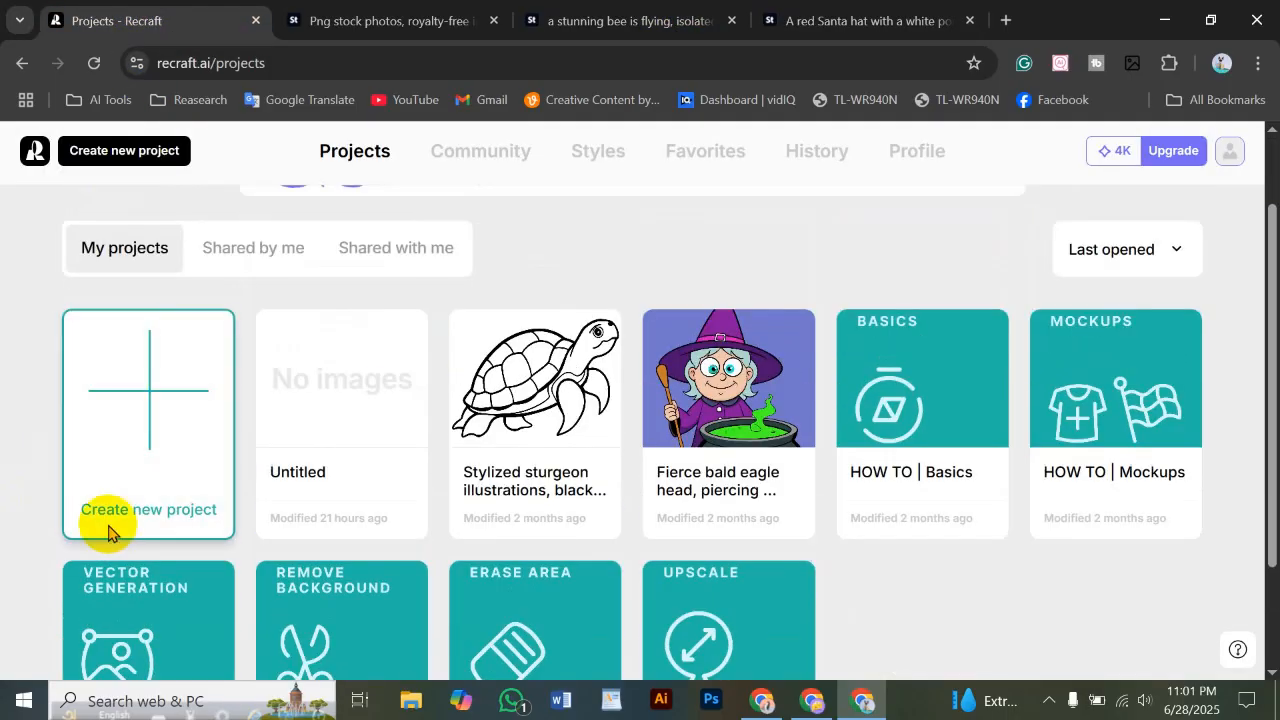
pyautogui.click(167, 530)
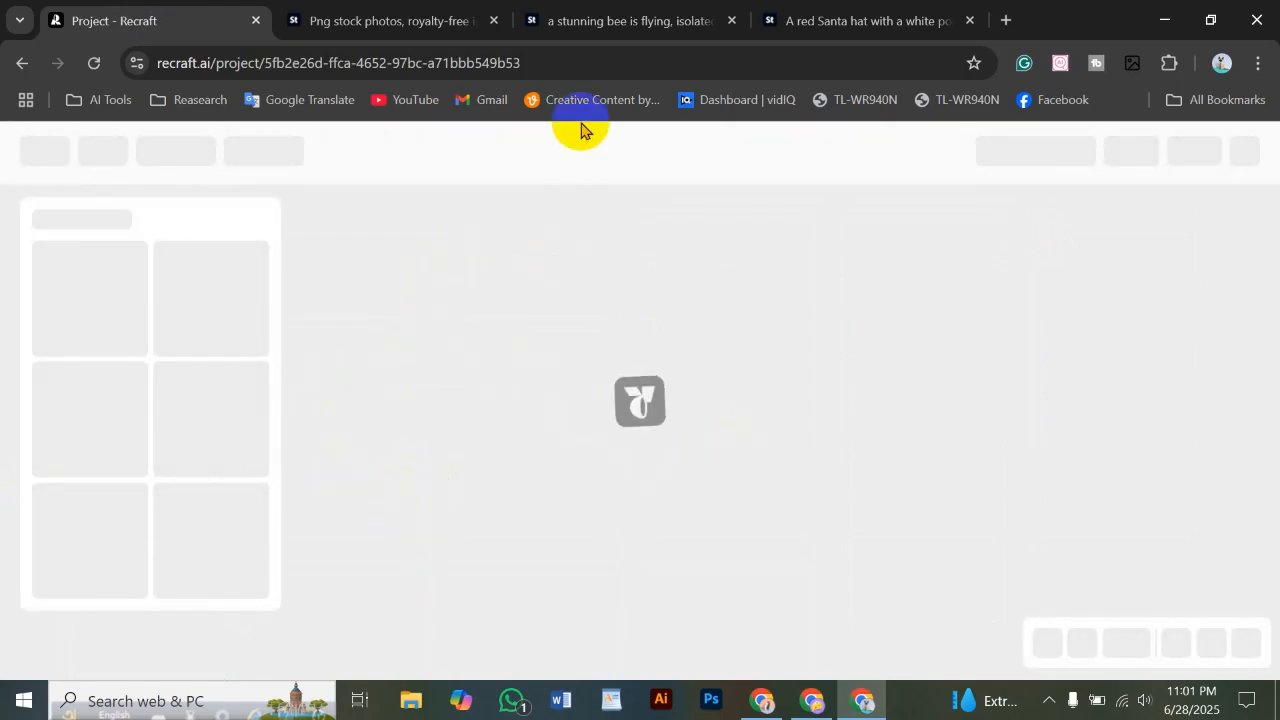
# Copy the prompt extracted from the bee picture on Adobe Stock and add a new image to the Recraft project
pyautogui.click(598, 12)
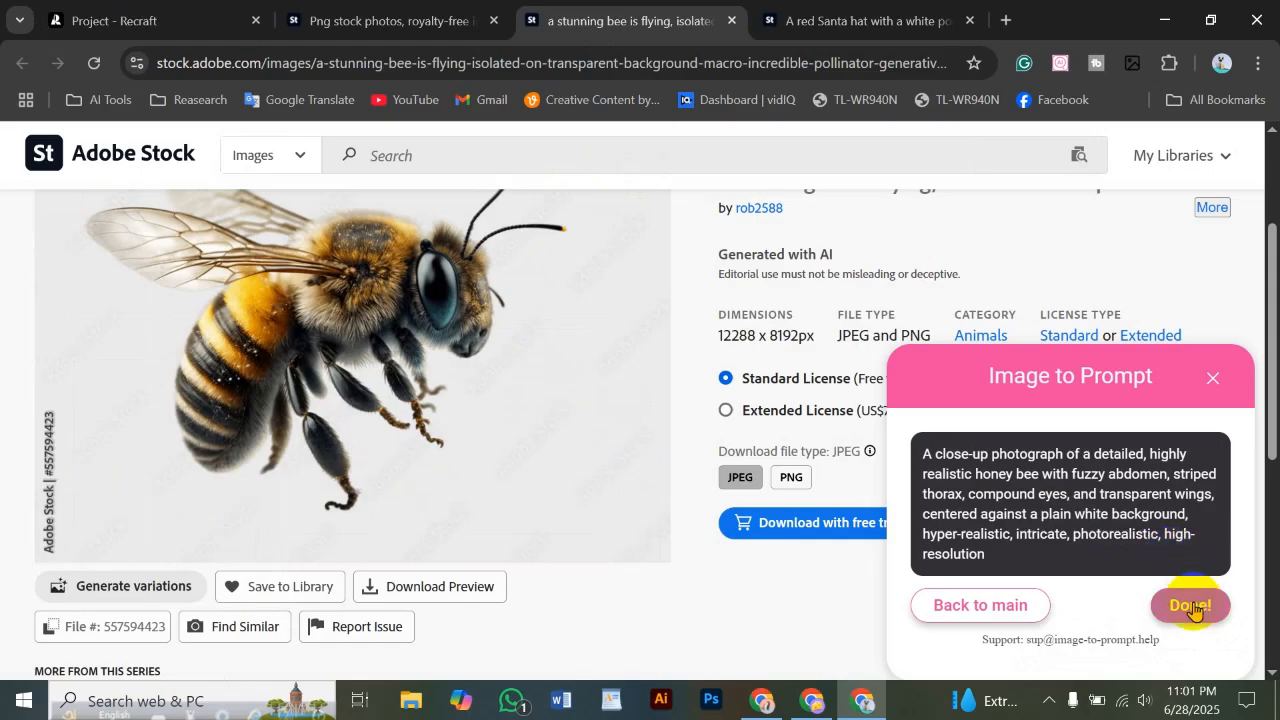
pyautogui.click(160, 20)
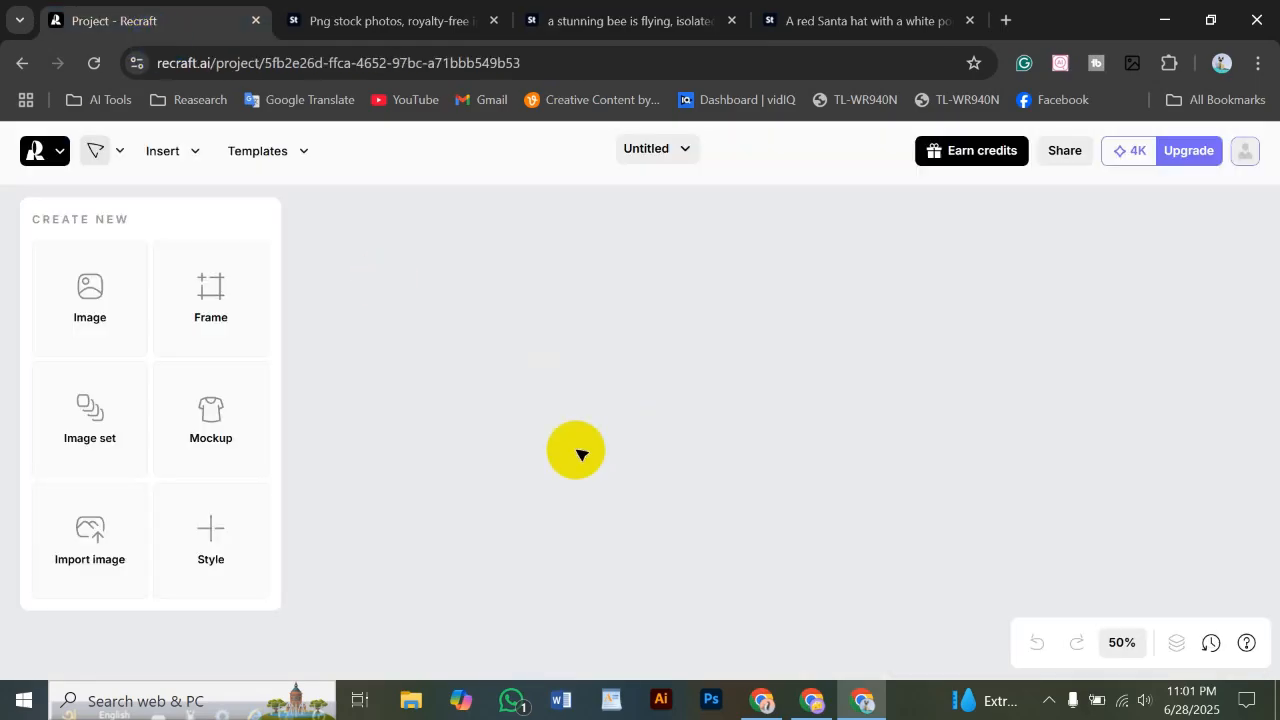
pyautogui.click(137, 296)
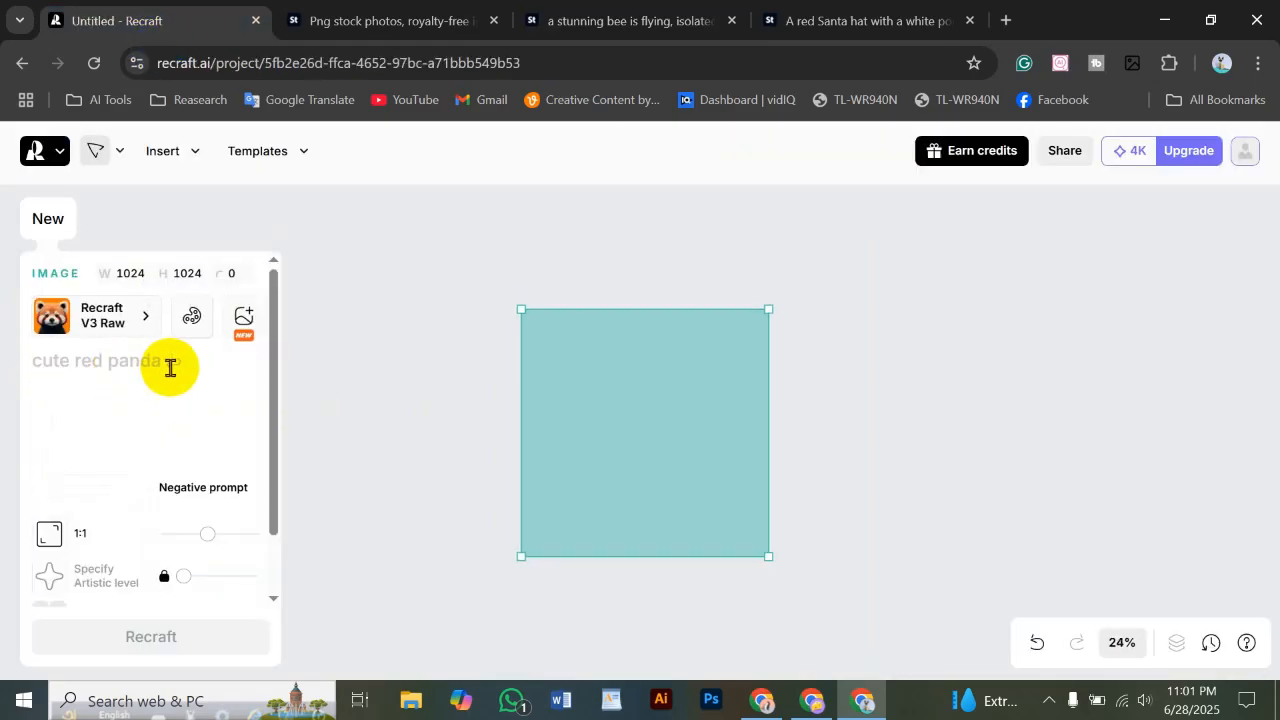
# Keep the Recraft V3 Raw style, enter the copied honey bee prompt, and generate the image
pyautogui.click(110, 332)
pyautogui.click(151, 340)
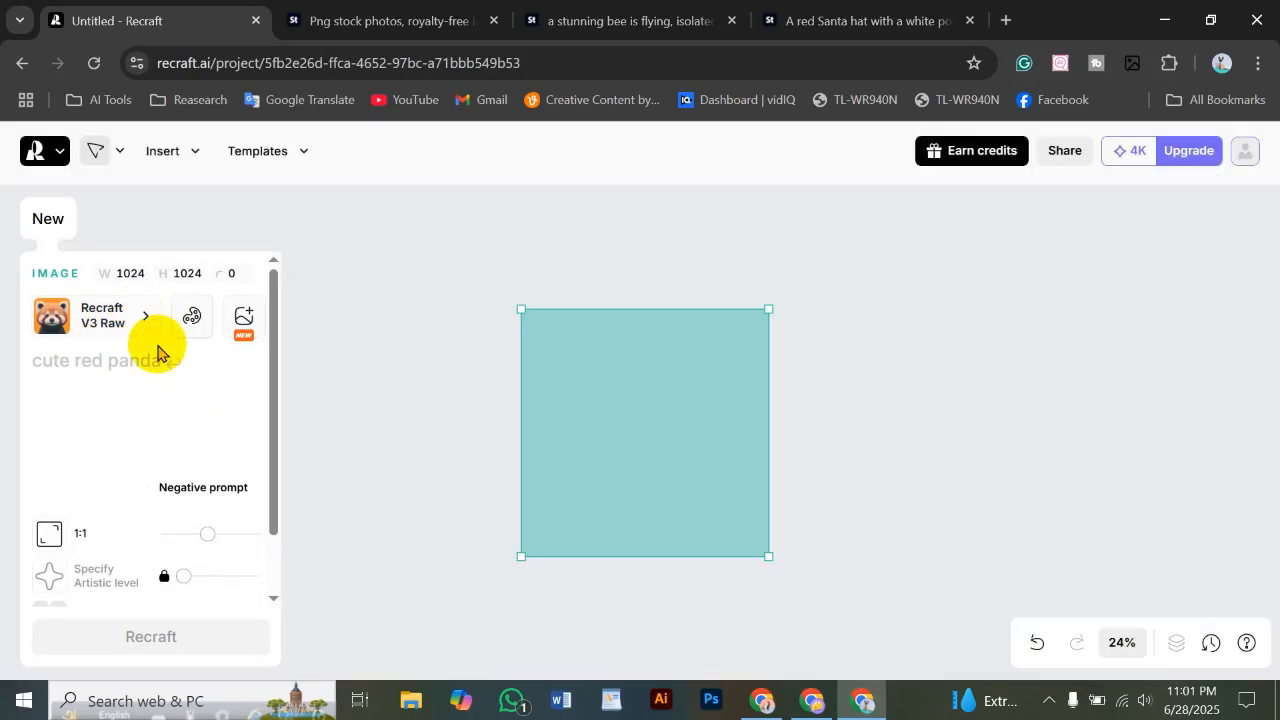
pyautogui.click(115, 333)
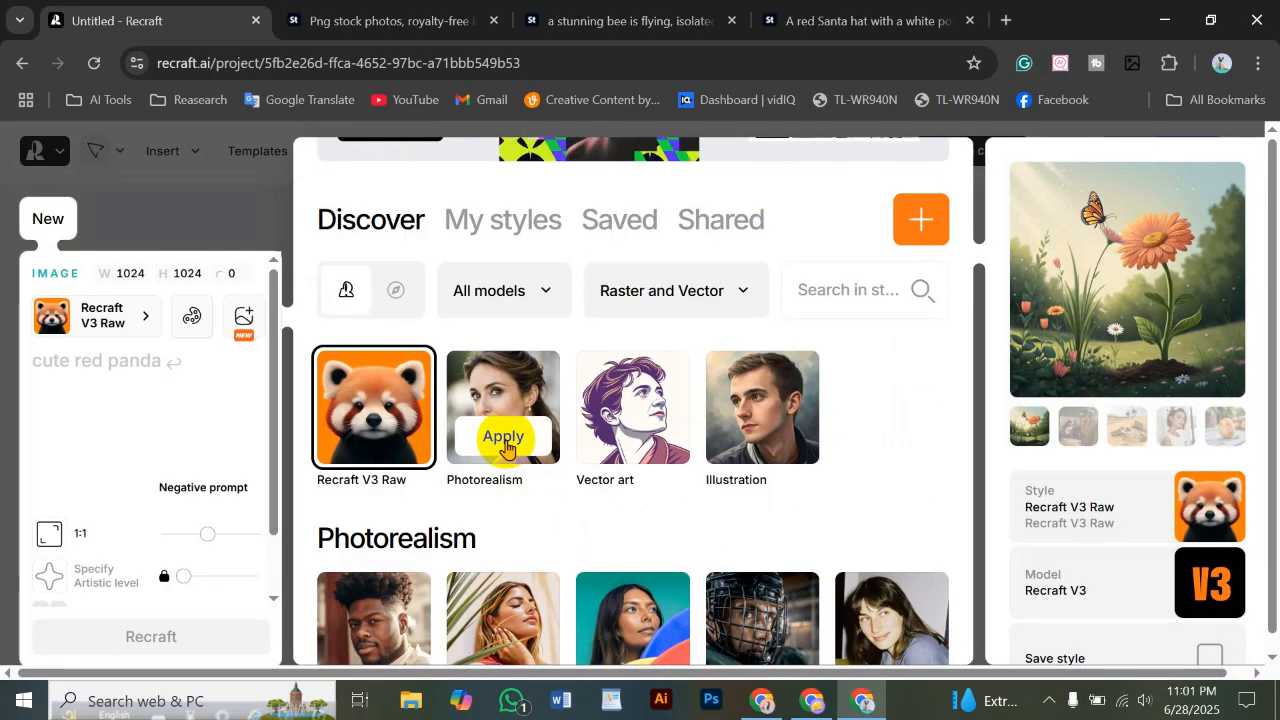
pyautogui.click(26, 358)
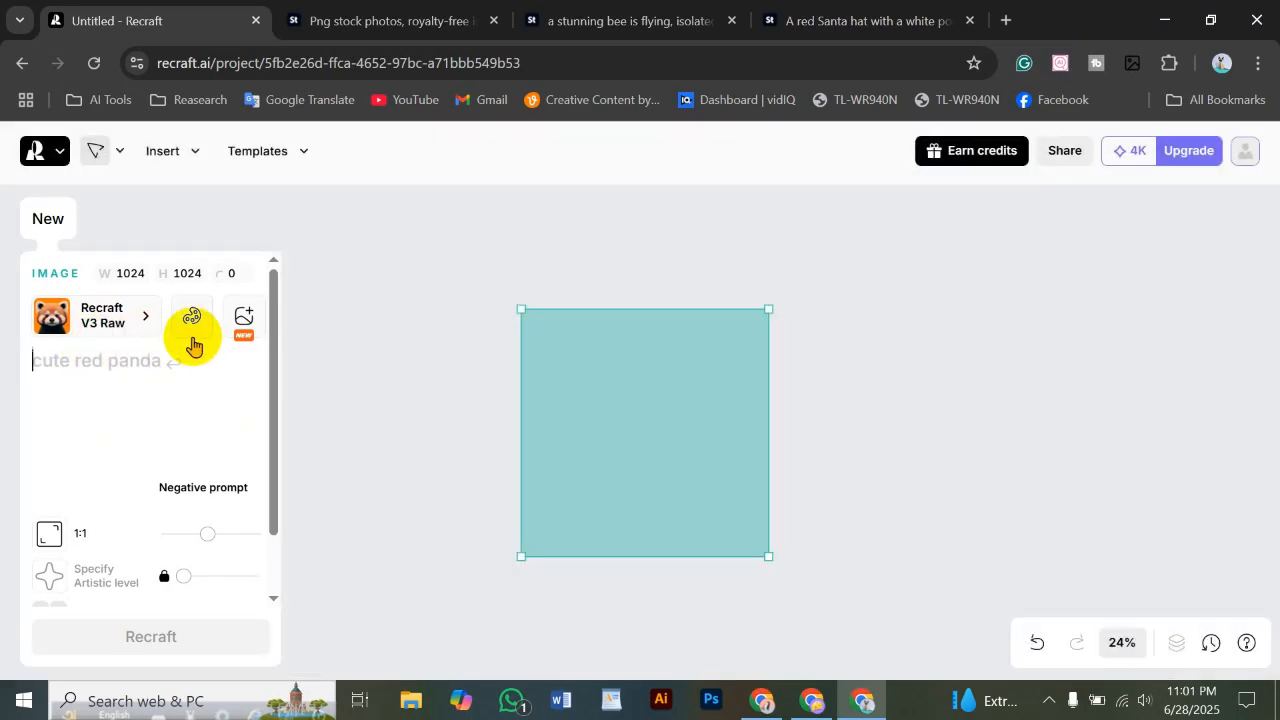
pyautogui.write('A close-up photograph of a detailed, highly realistic honey bee with fuzzy abdomen, striped thorax, compound eyes, and transparent wings, centered against a plain white background, hyper-realistic, intricate, photorealistic, high-resolution')
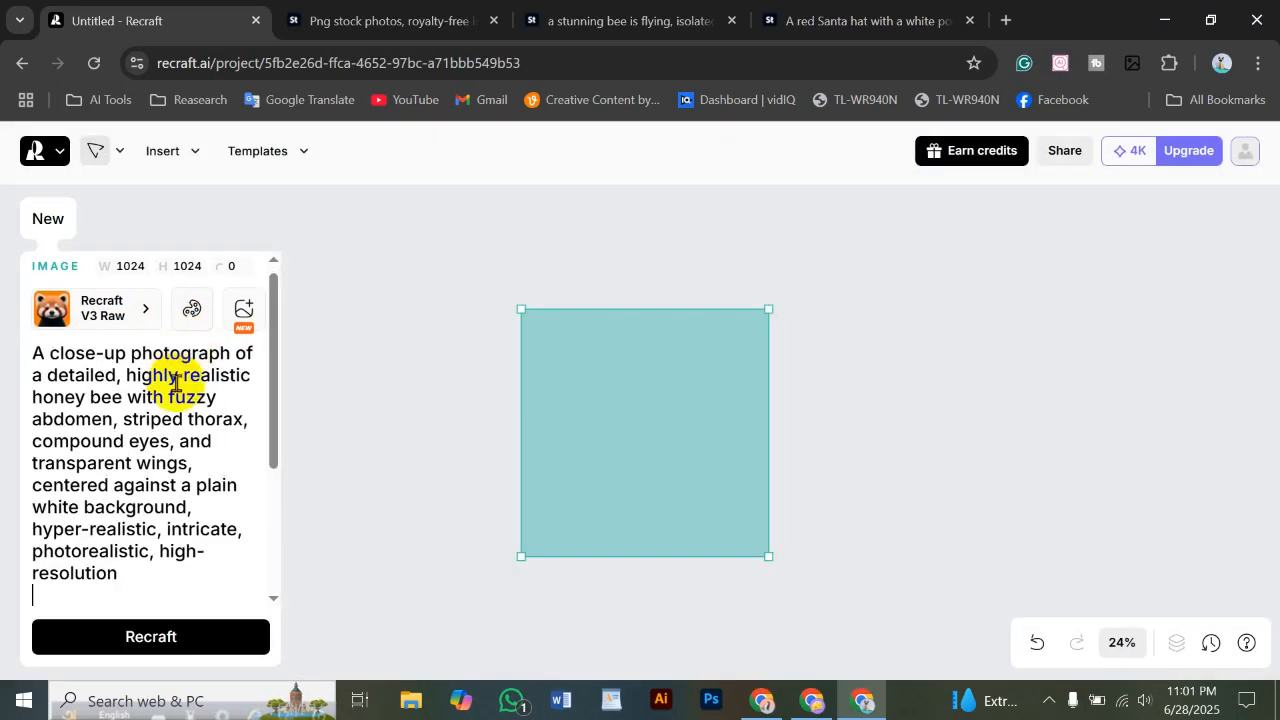
pyautogui.click(181, 641)
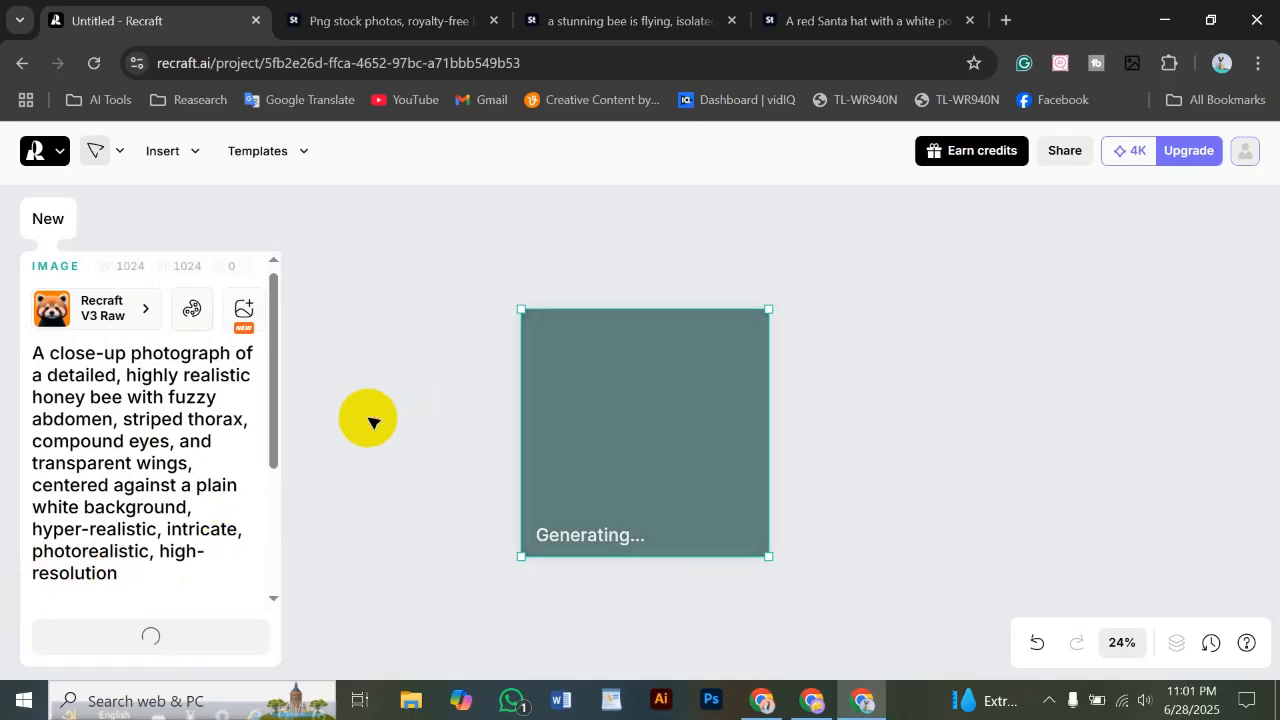
# Close the Adobe Stock bee page, copy the prompt extracted from the Santa hat picture, and return to Recraft
pyautogui.click(370, 12)
pyautogui.click(660, 20)
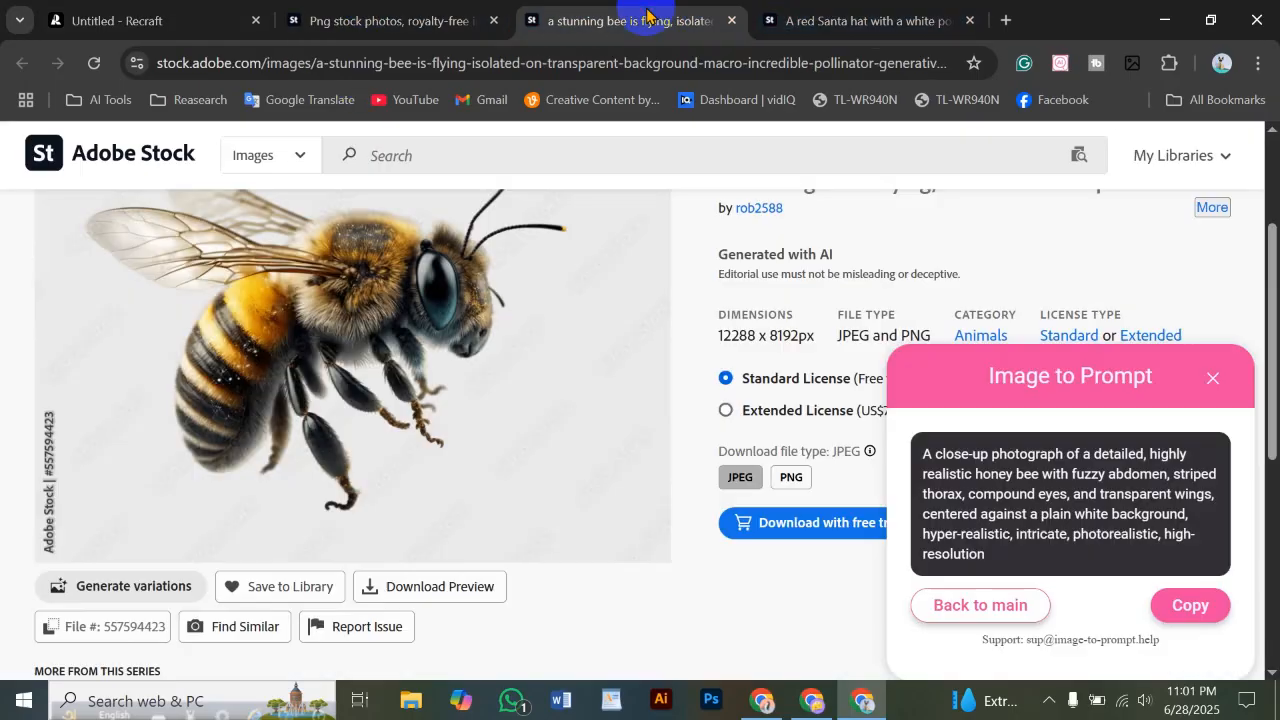
pyautogui.click(729, 21)
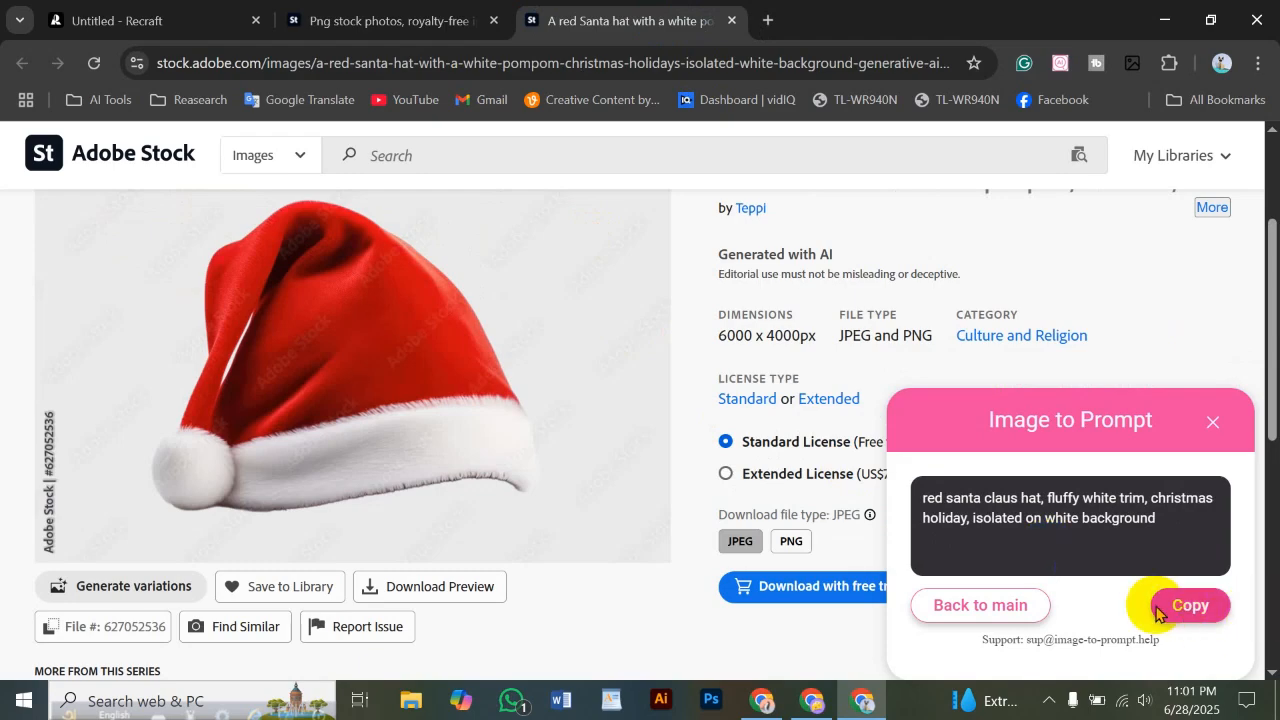
pyautogui.click(120, 20)
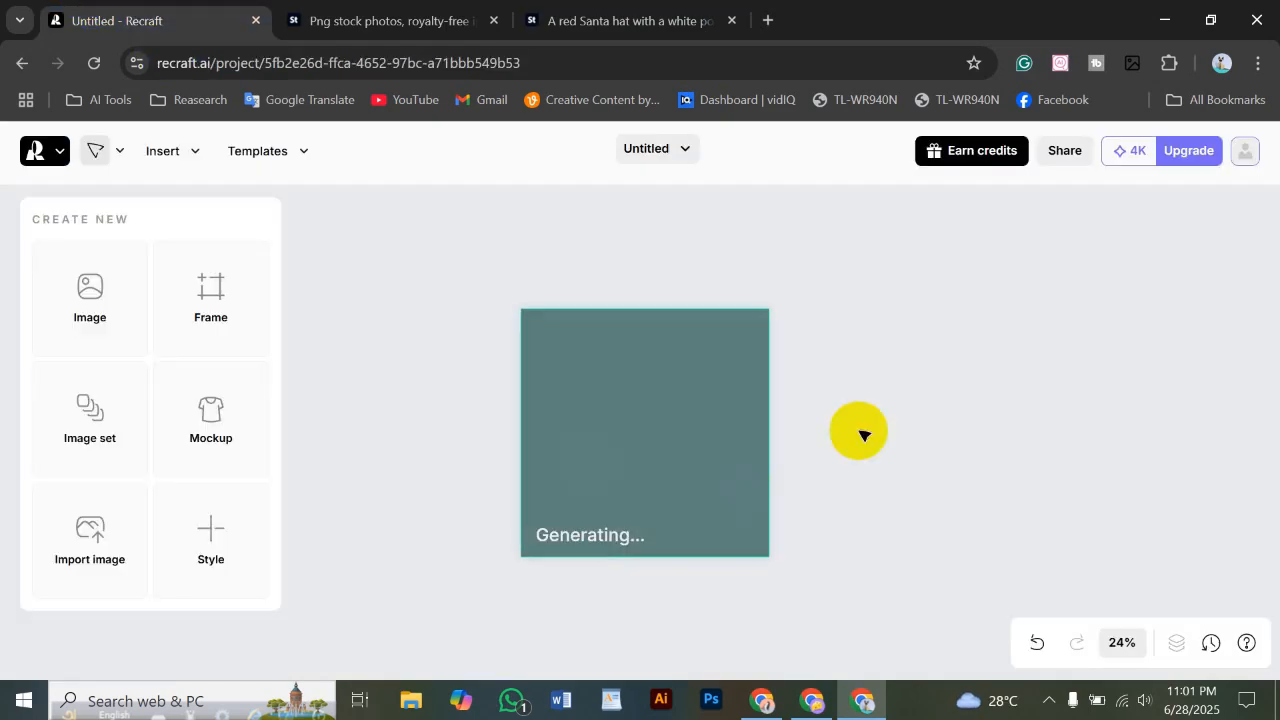
# Duplicate the bee image and regenerate the copy as "red santa claus hat, fluffy white trim, christmas holiday, isolated on white background"
pyautogui.moveTo(460, 378); pyautogui.dragTo(737, 371)
pyautogui.click(710, 389)
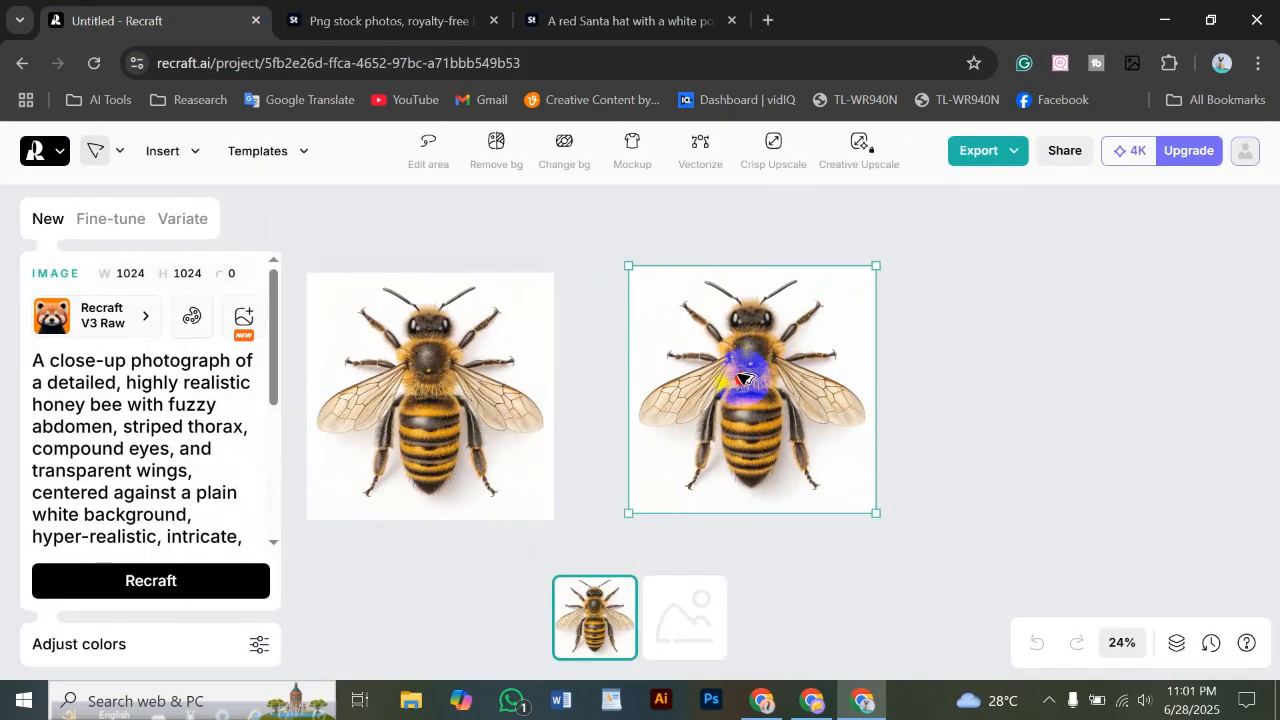
pyautogui.click(168, 398)
pyautogui.hotkey('ctrl', 'a')
pyautogui.write('red santa claus hat, fluffy white trim, christmas holiday, isolated on white background')
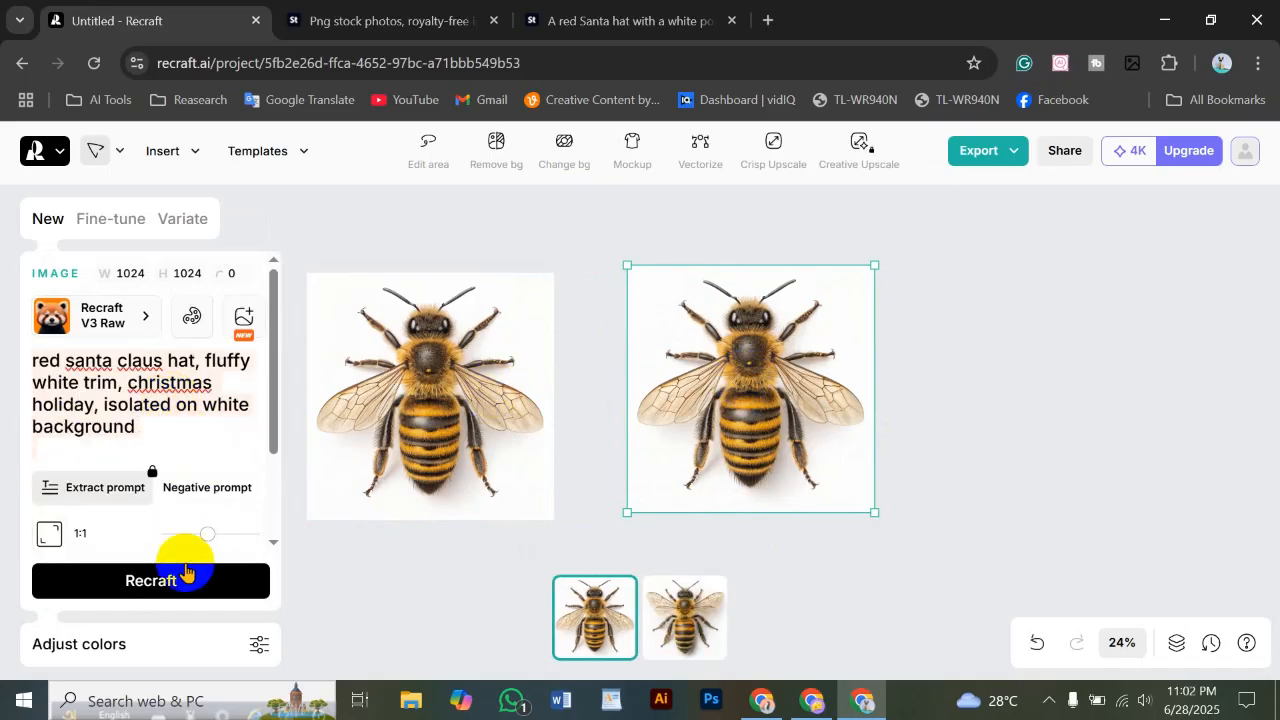
pyautogui.click(155, 583)
# Move the bee image slightly closer to its neighbour and show the second variant of the Santa hat
pyautogui.click(446, 571)
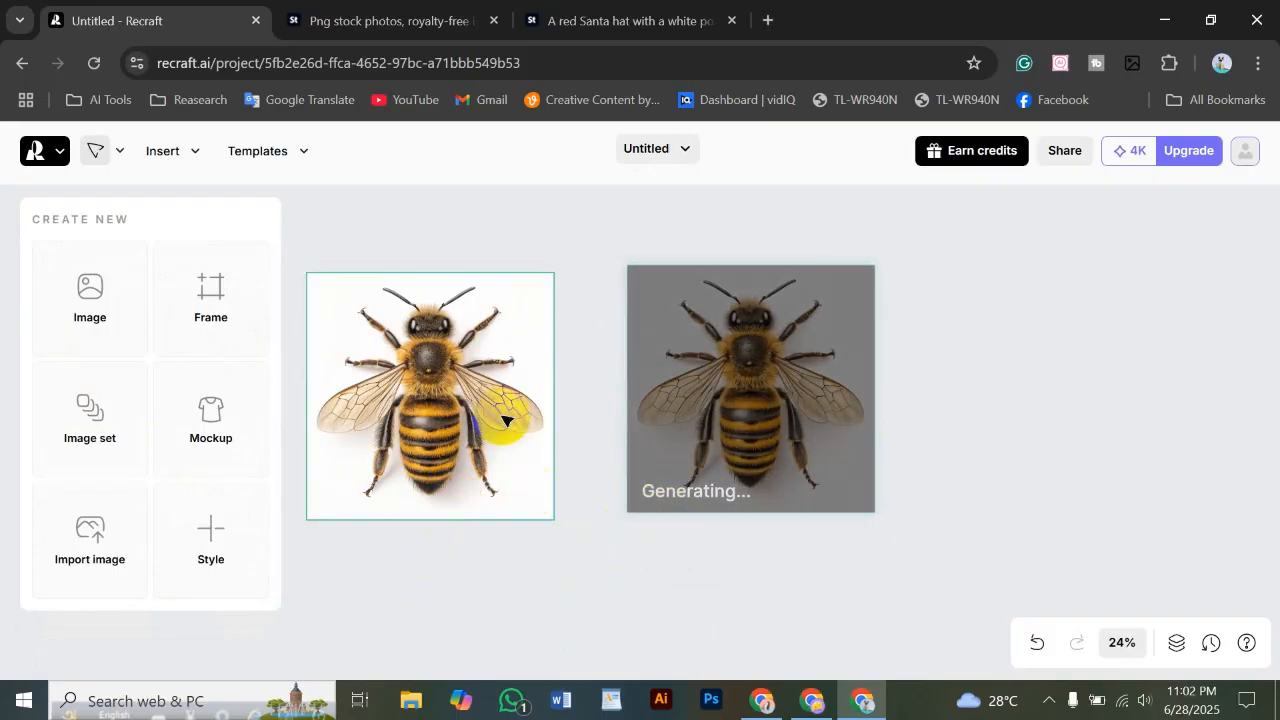
pyautogui.moveTo(503, 414); pyautogui.dragTo(526, 418)
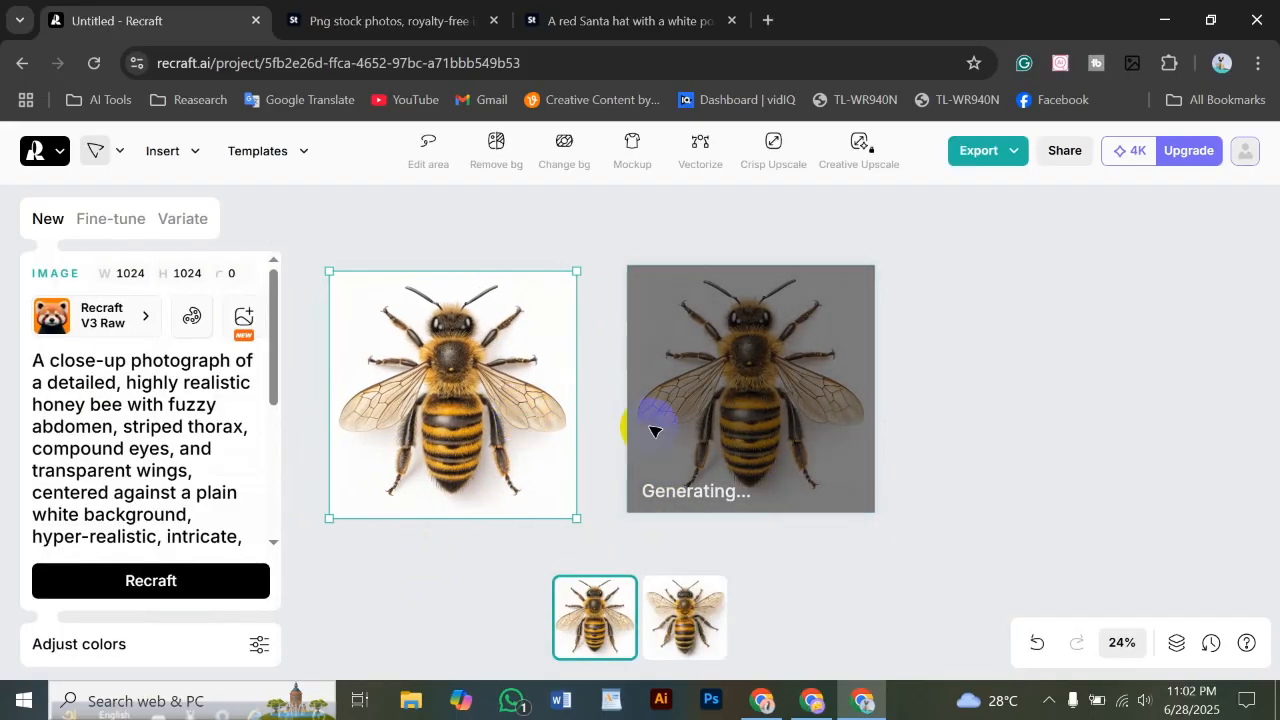
pyautogui.click(1030, 395)
pyautogui.click(805, 510)
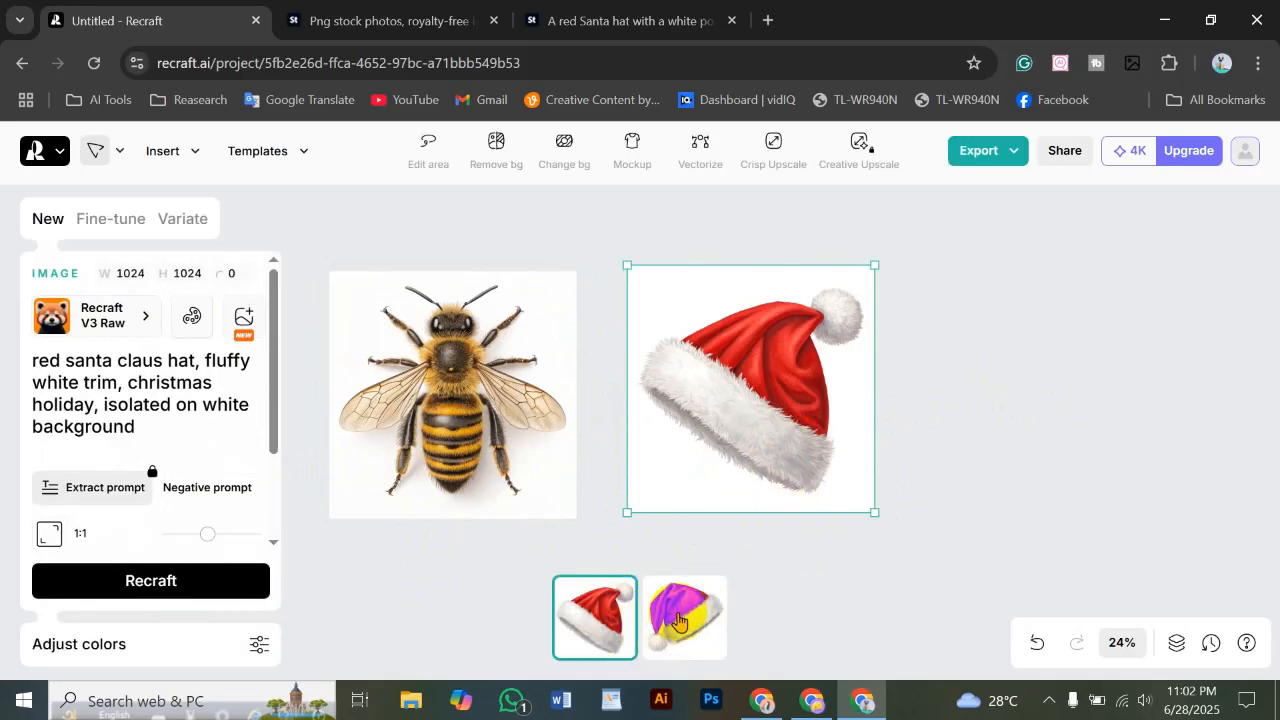
pyautogui.click(690, 625)
pyautogui.click(814, 550)
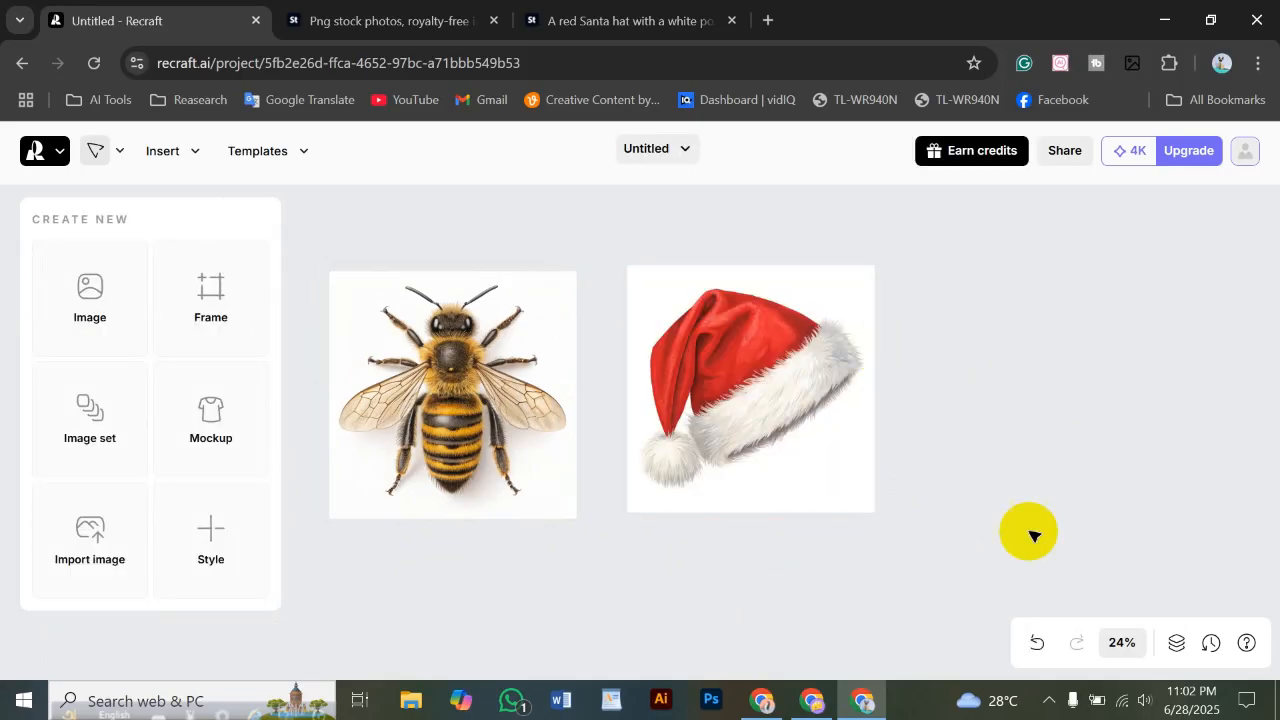
# Check the image history, then select the bee and Santa hat images together and delete them from the canvas
pyautogui.click(1211, 643)
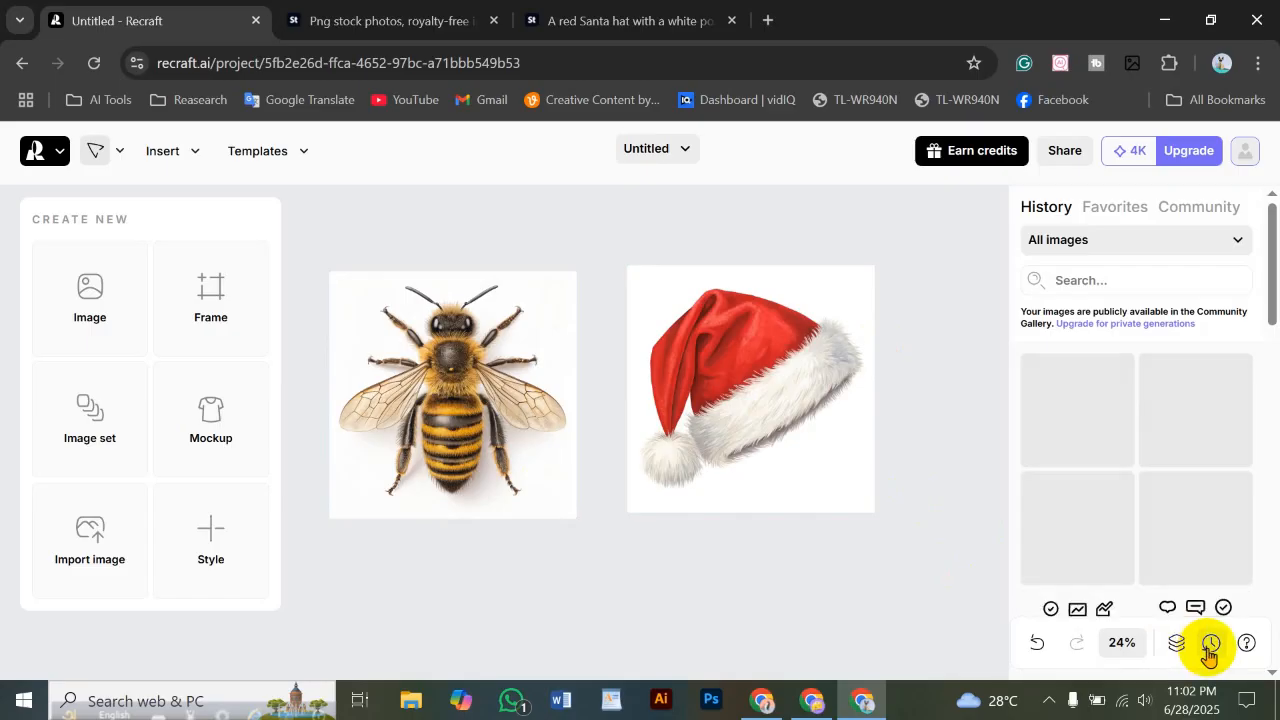
pyautogui.click(1210, 643)
pyautogui.click(694, 434)
pyautogui.moveTo(998, 329); pyautogui.dragTo(468, 437)
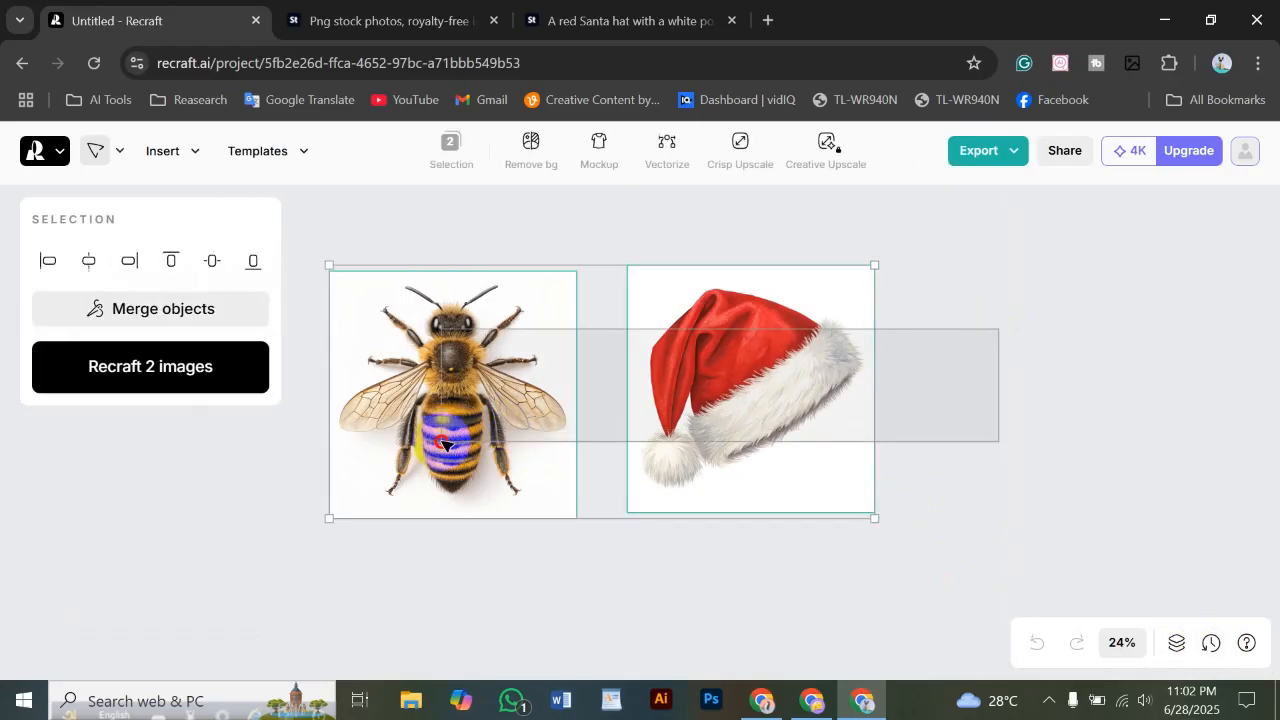
pyautogui.press('Delete')
# Place the two Santa hat and two bee images from the image history onto the canvas, then close the history
pyautogui.click(1214, 642)
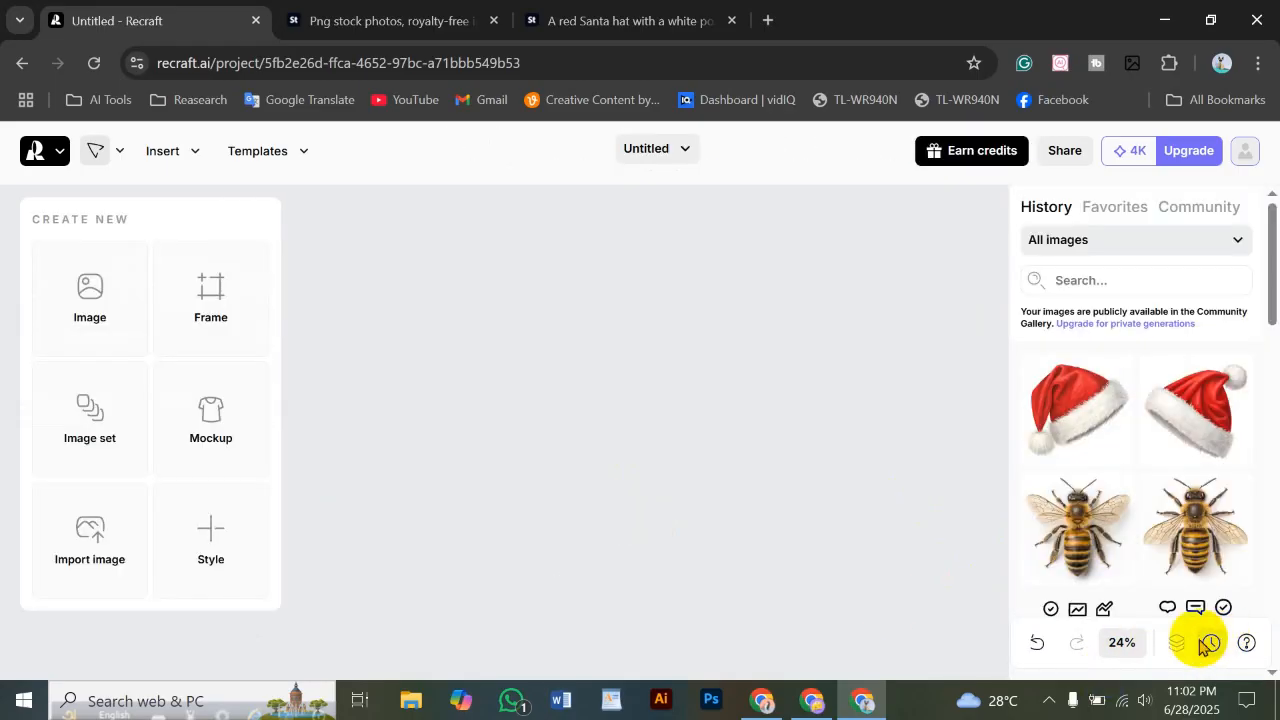
pyautogui.click(1080, 537)
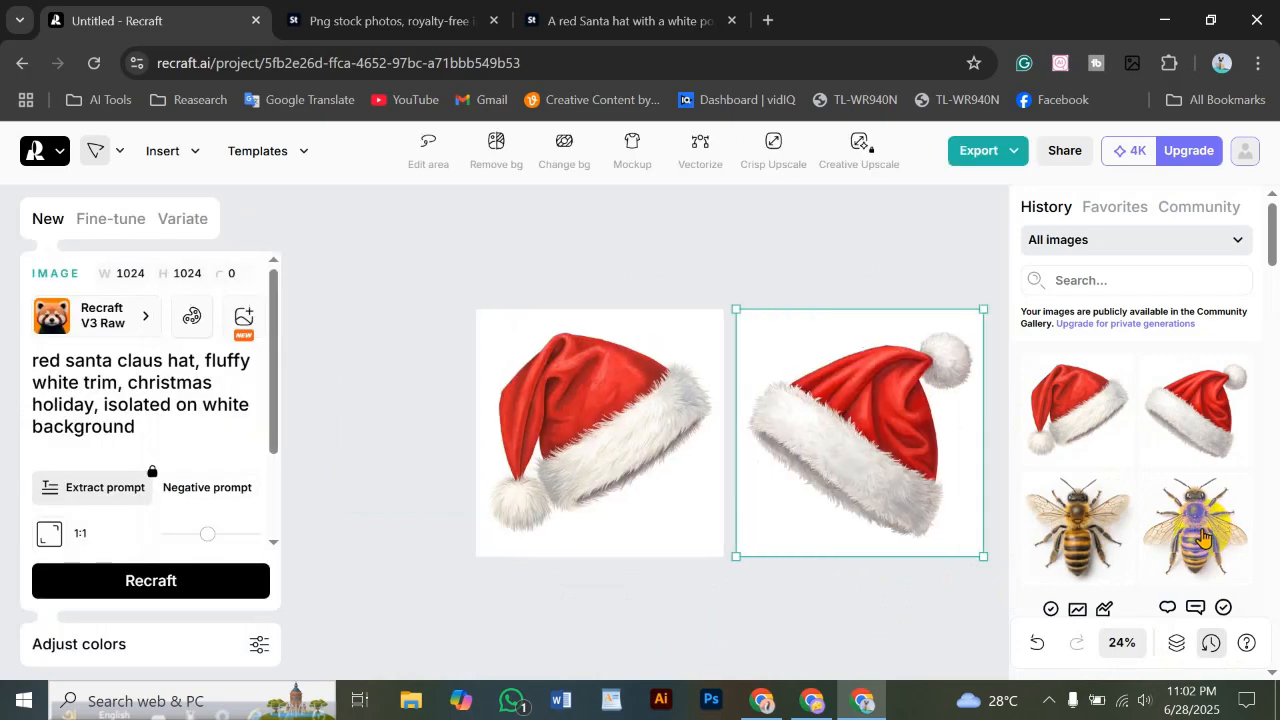
pyautogui.scroll(-5, 860, 528)
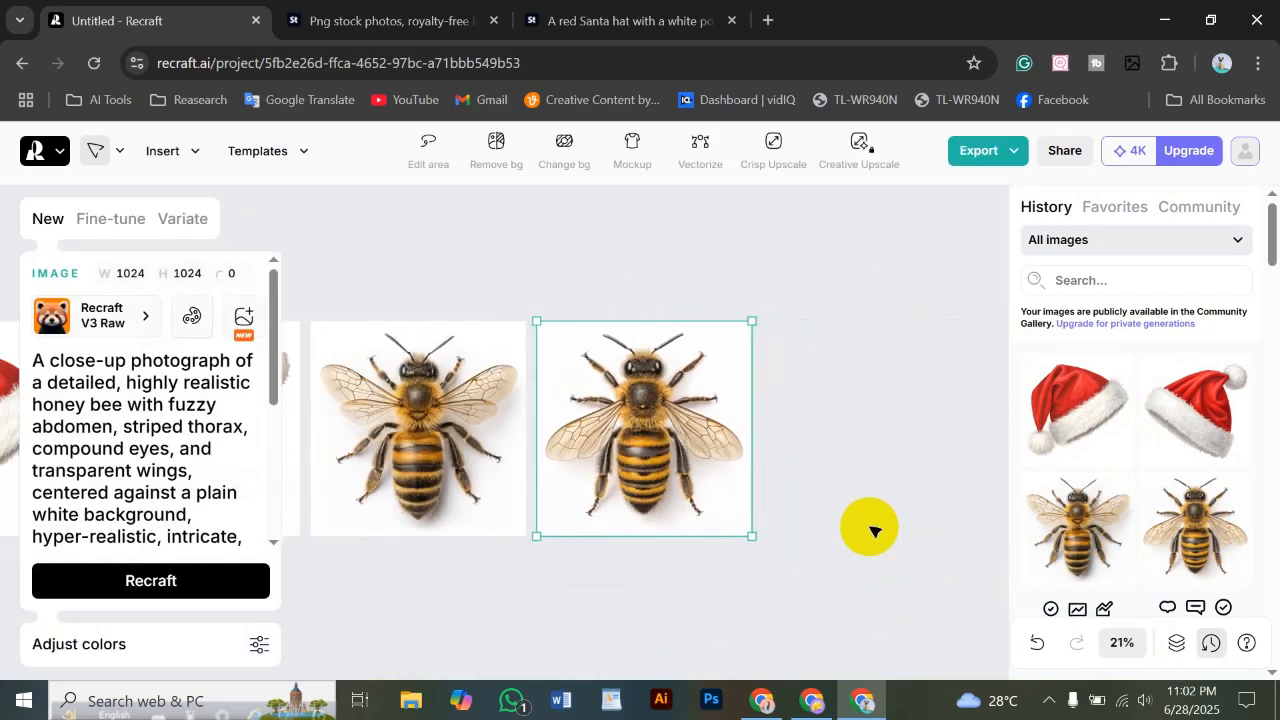
pyautogui.moveTo(585, 535); pyautogui.dragTo(771, 517)
pyautogui.click(771, 517)
pyautogui.click(1211, 643)
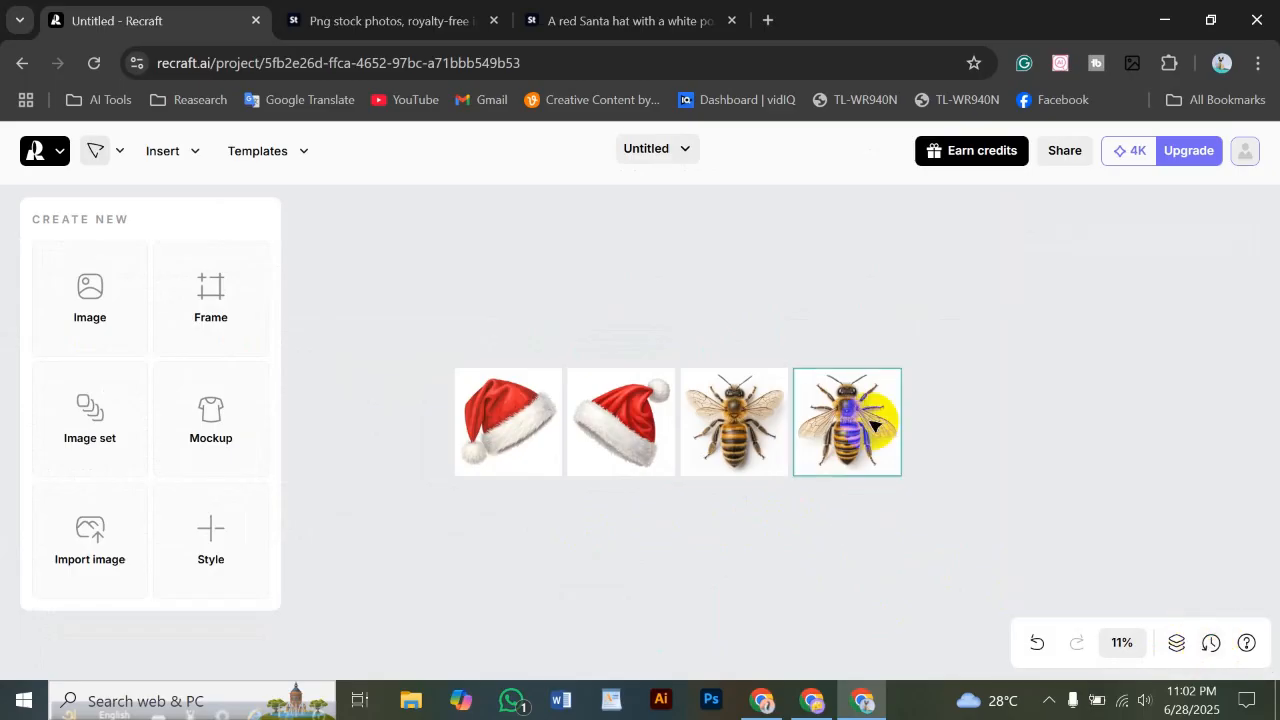
# Select all four Santa hat and bee images together and apply Crisp Upscale to them
pyautogui.moveTo(434, 271); pyautogui.dragTo(989, 586)
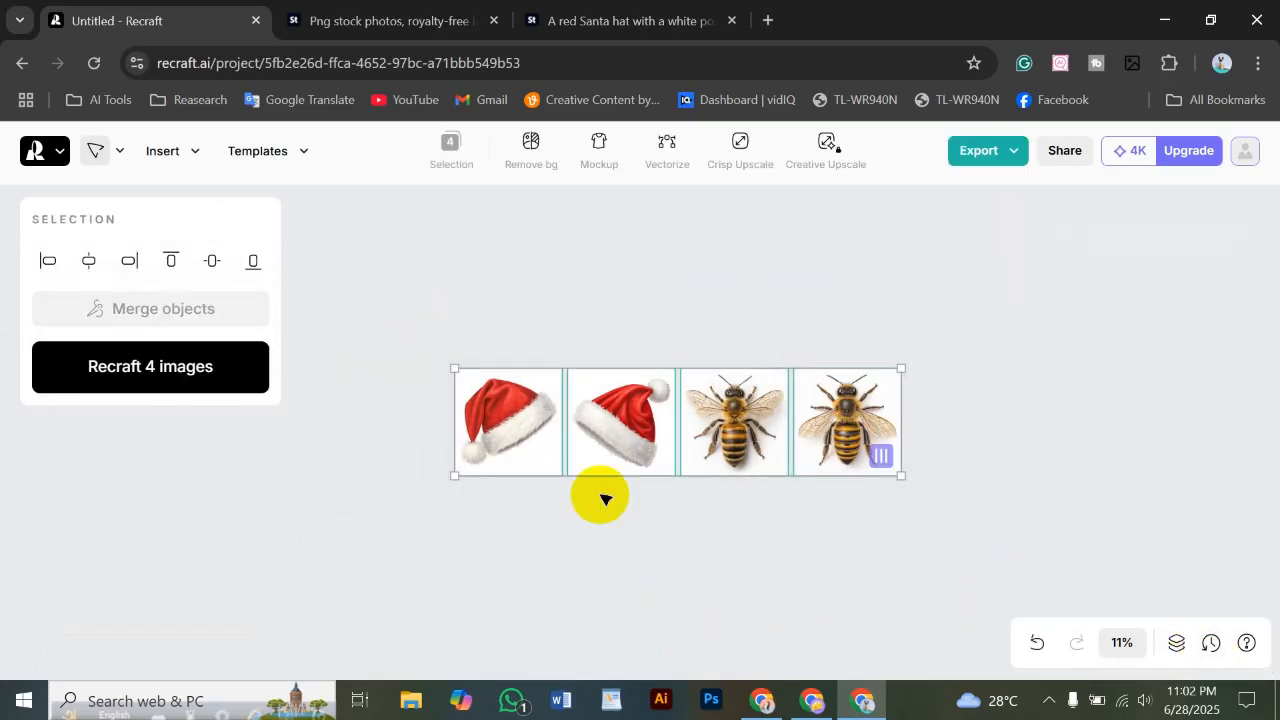
pyautogui.moveTo(423, 292); pyautogui.dragTo(1143, 571)
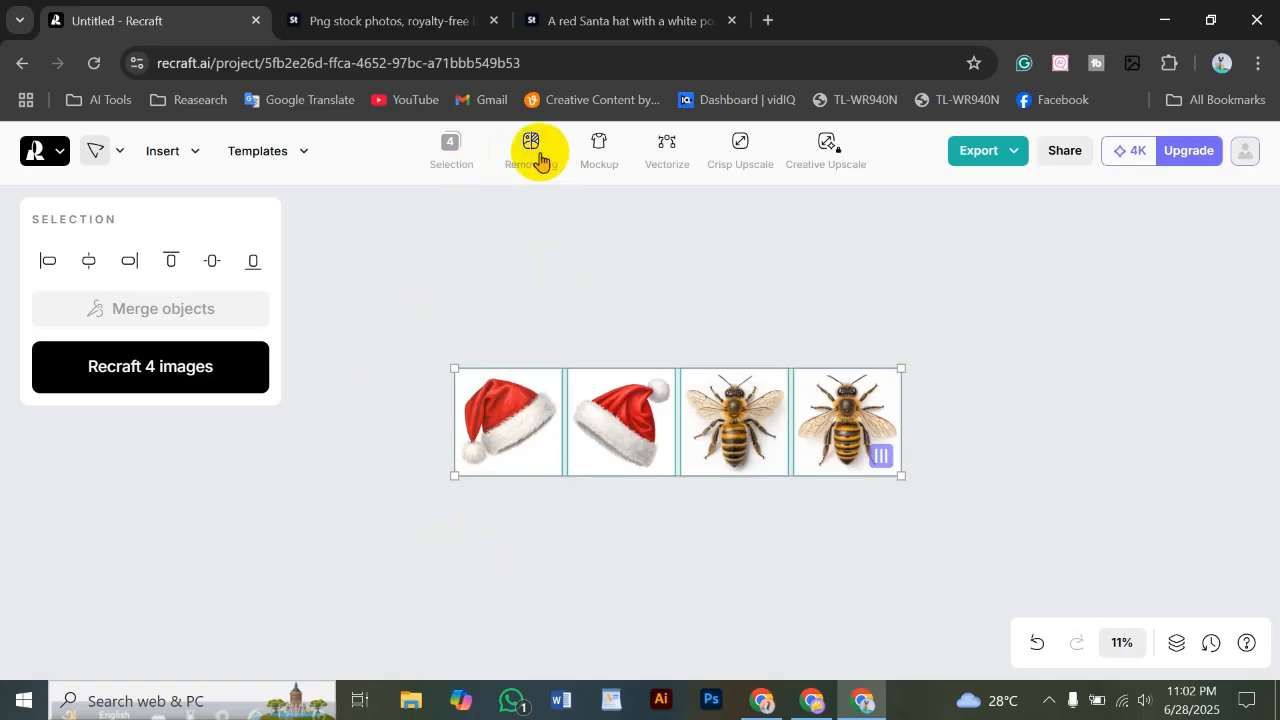
pyautogui.click(752, 144)
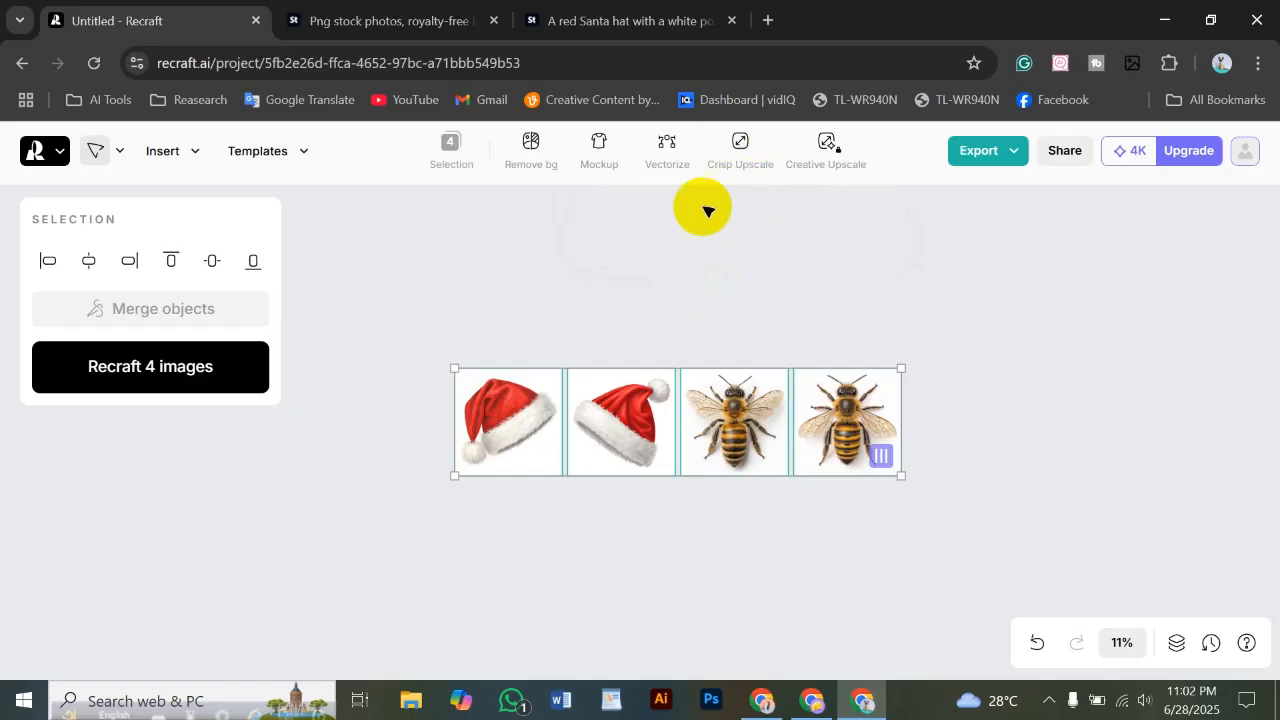
pyautogui.click(740, 143)
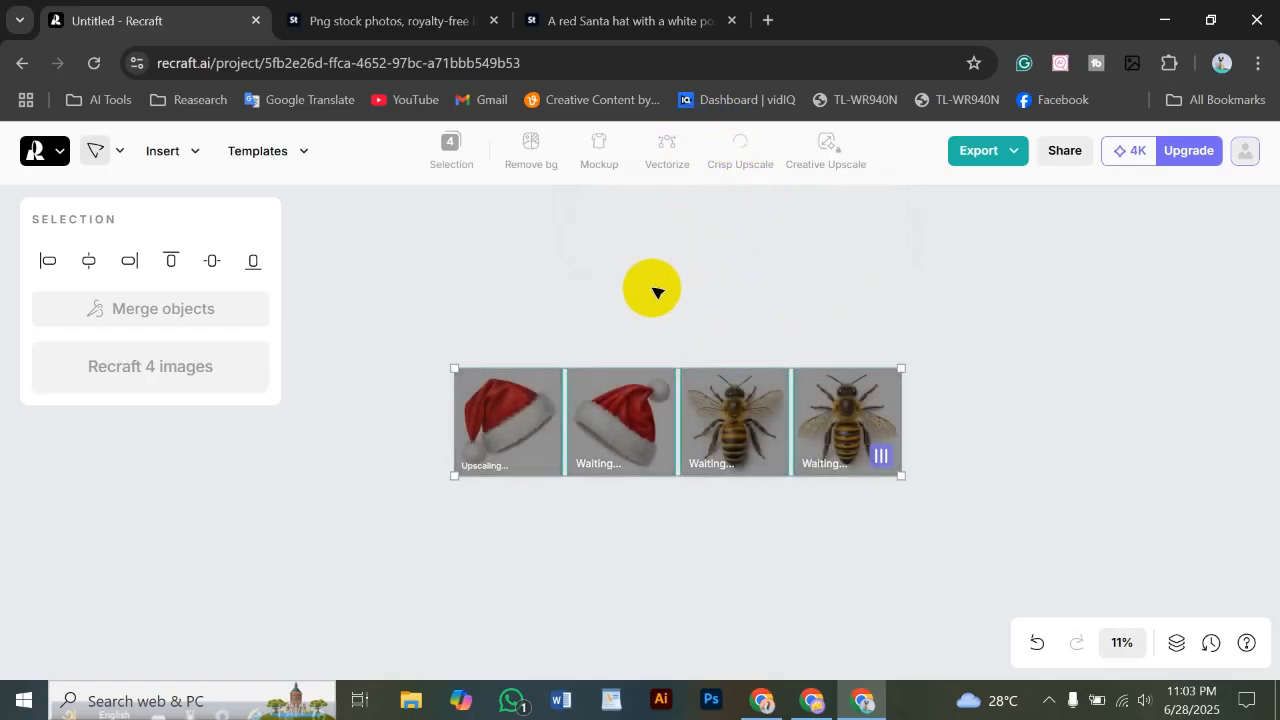
pyautogui.click(709, 277)
pyautogui.moveTo(457, 286); pyautogui.dragTo(836, 560)
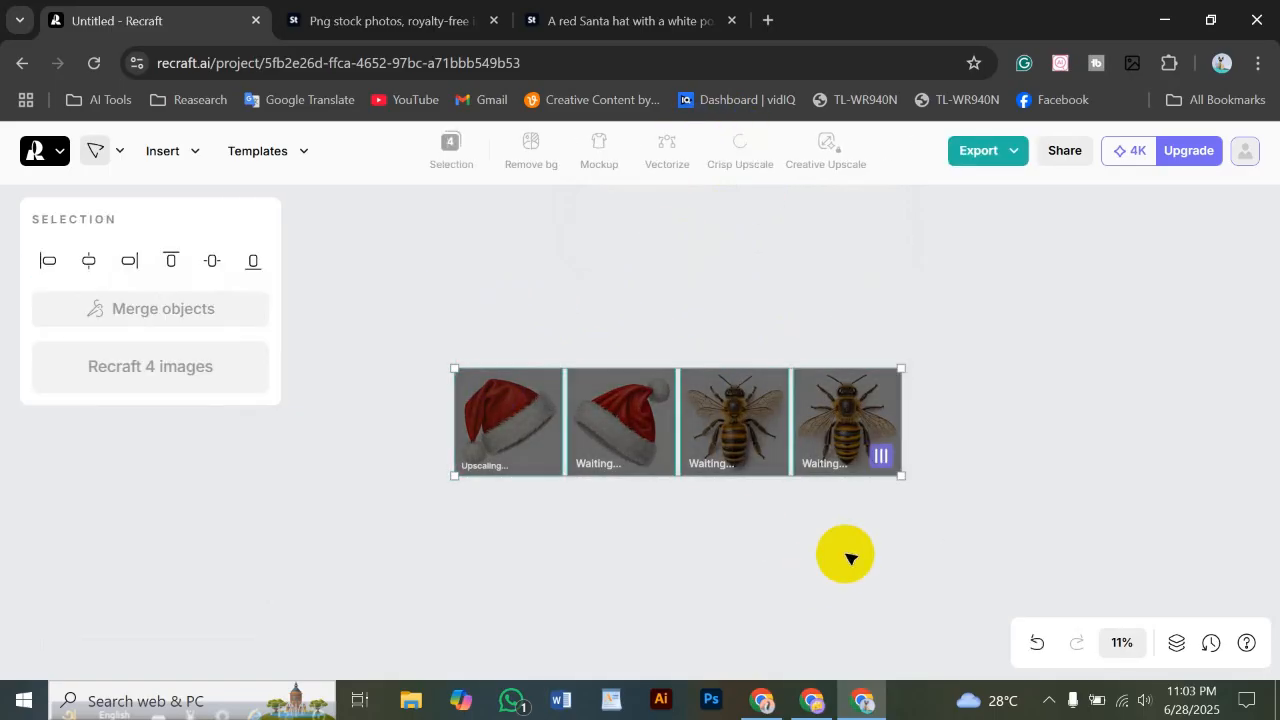
# Close the Adobe Stock search results page and the Santa hat page, returning to the Recraft project
pyautogui.click(397, 38)
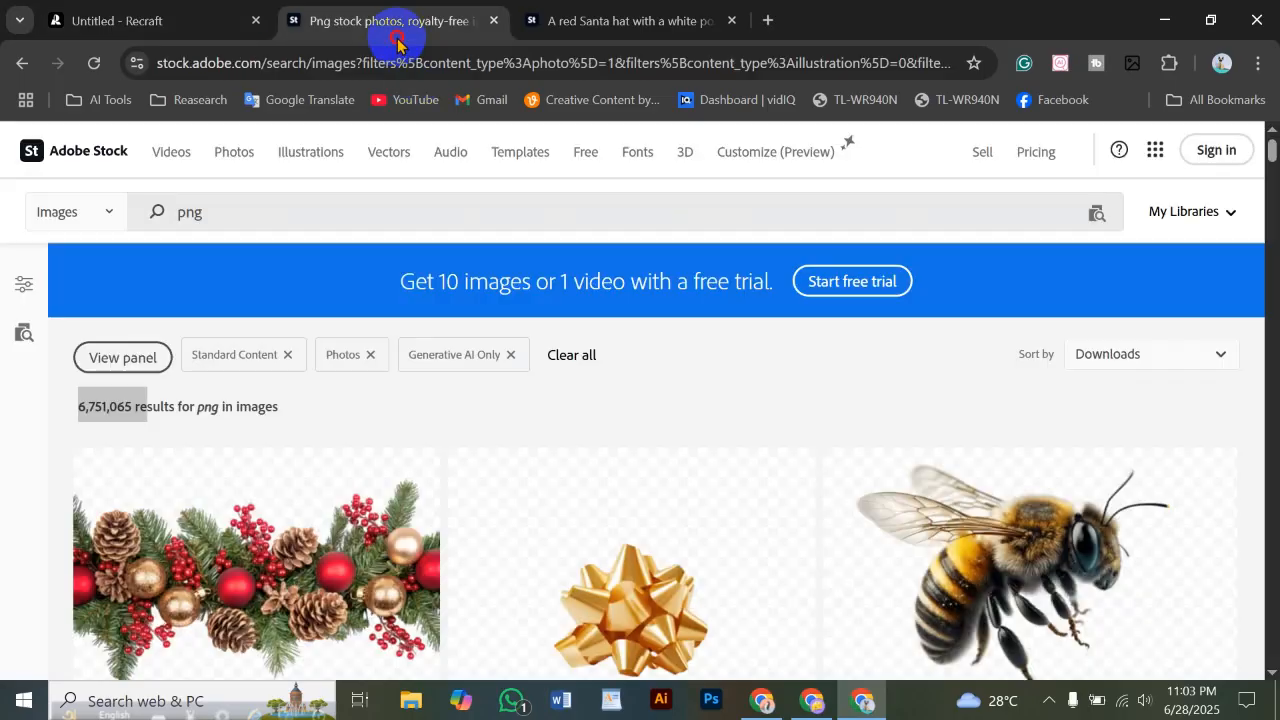
pyautogui.click(493, 20)
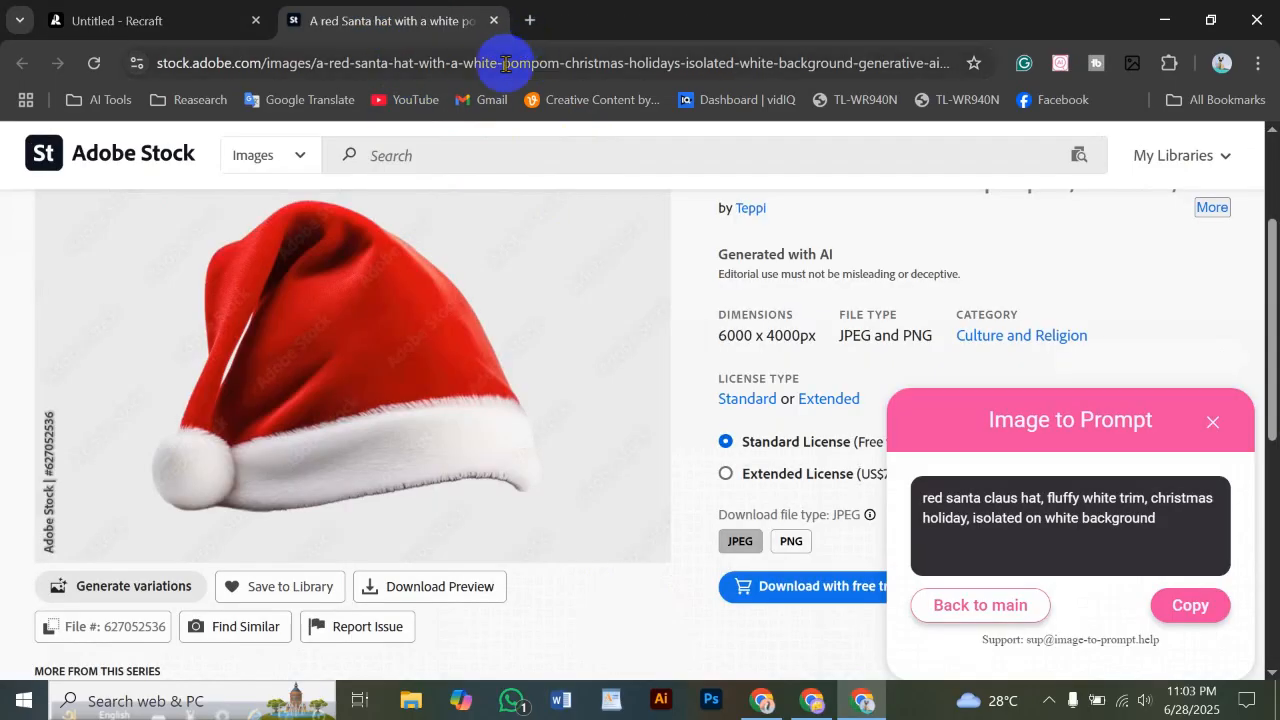
pyautogui.click(492, 21)
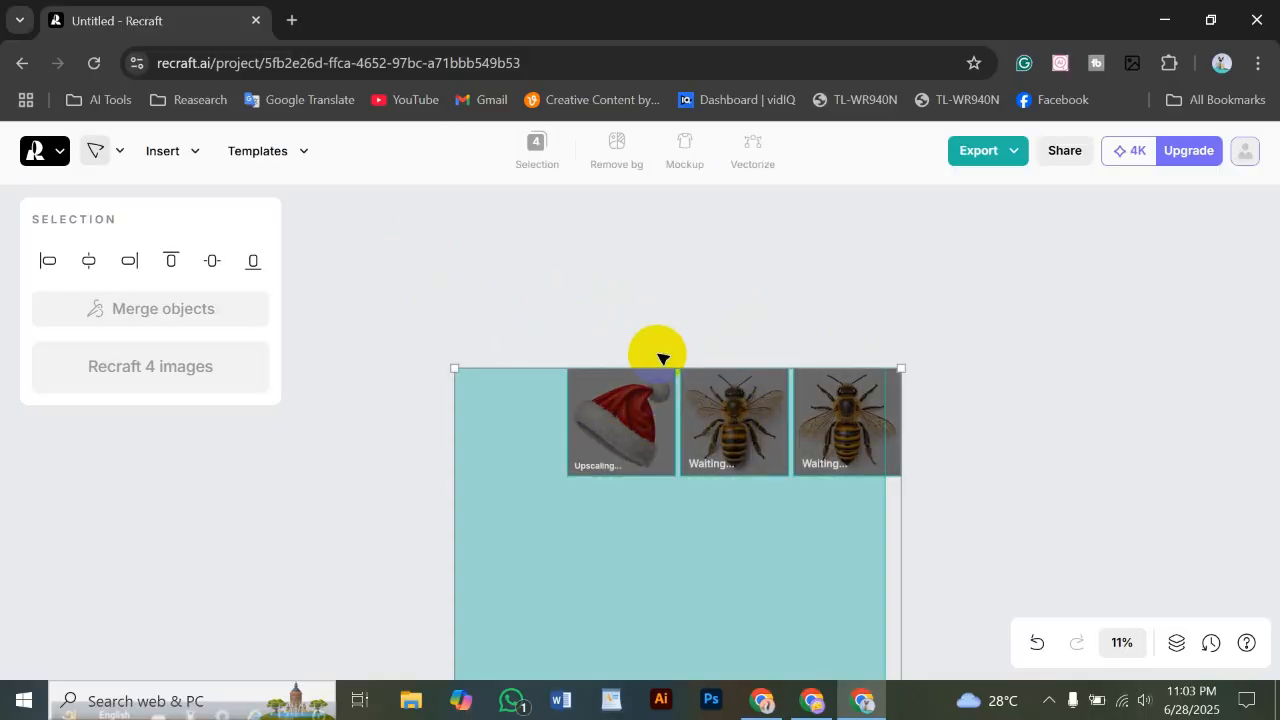
# Examine the enlarged Santa hat images on the canvas while the remaining images are being upscaled
pyautogui.scroll(-2, 720, 380)
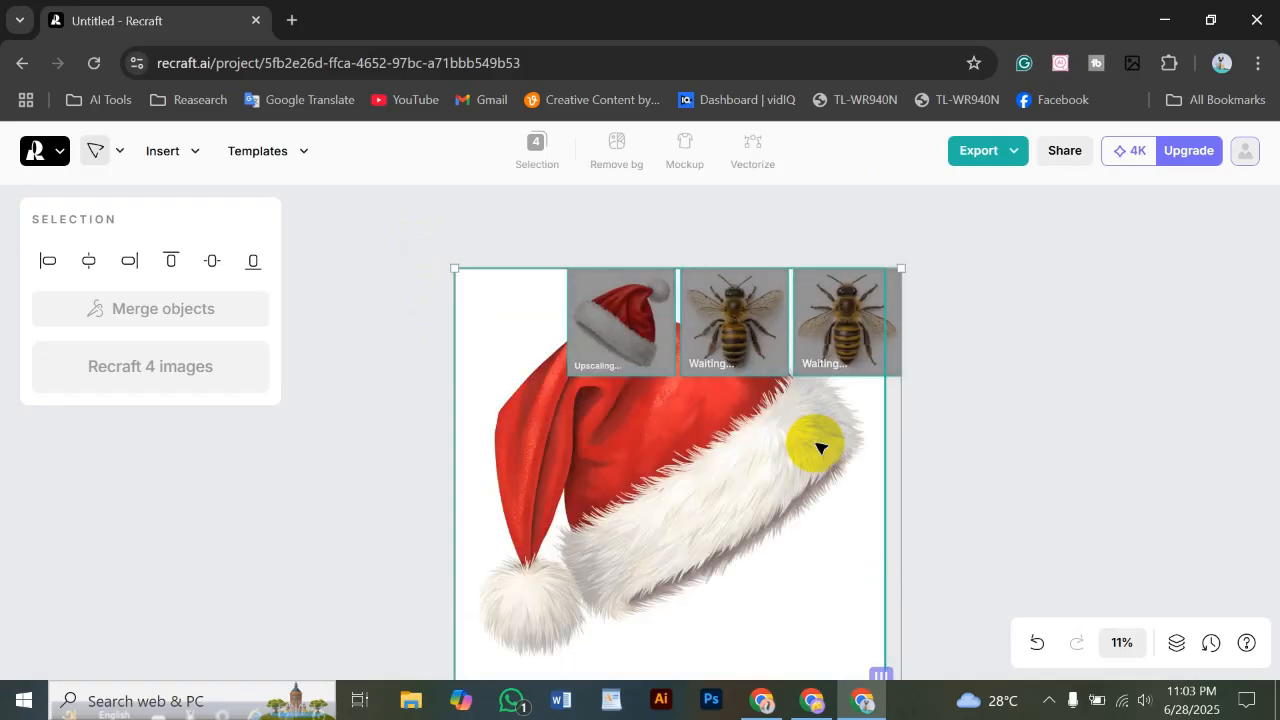
pyautogui.scroll(-4, 820, 448)
pyautogui.click(880, 400)
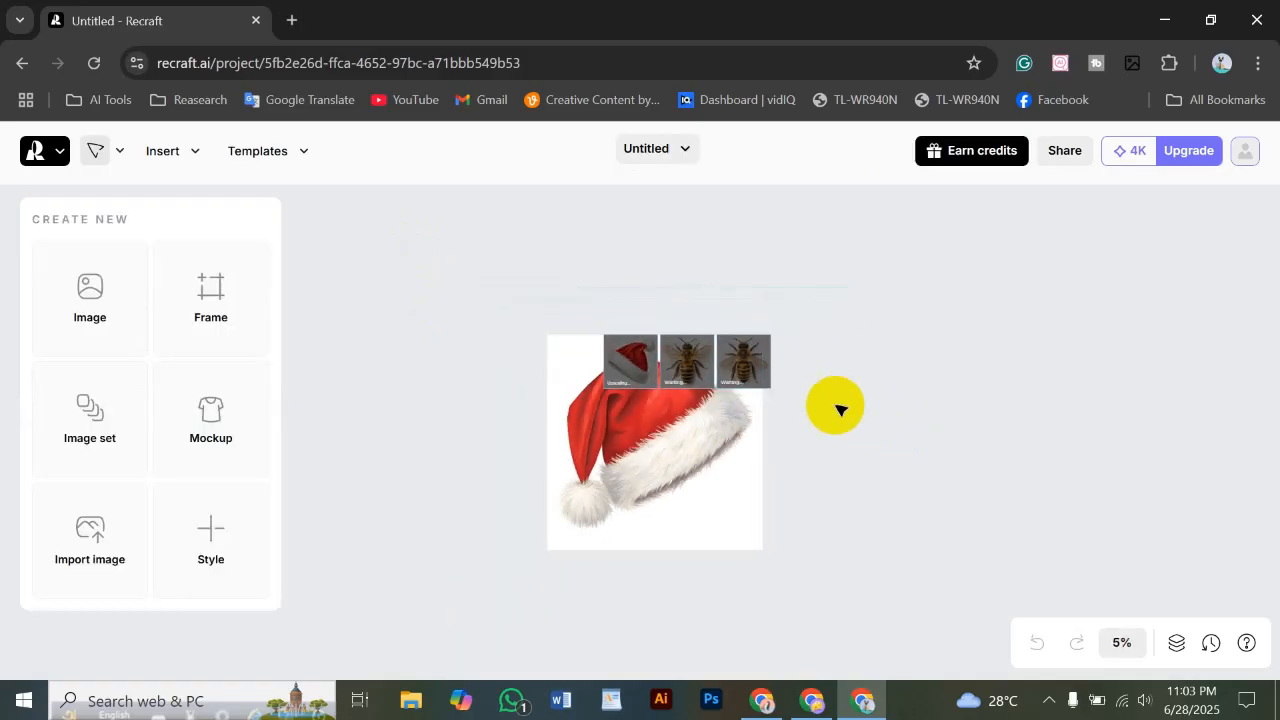
pyautogui.moveTo(471, 290); pyautogui.dragTo(900, 577)
pyautogui.moveTo(646, 450); pyautogui.dragTo(540, 420)
pyautogui.click(714, 403)
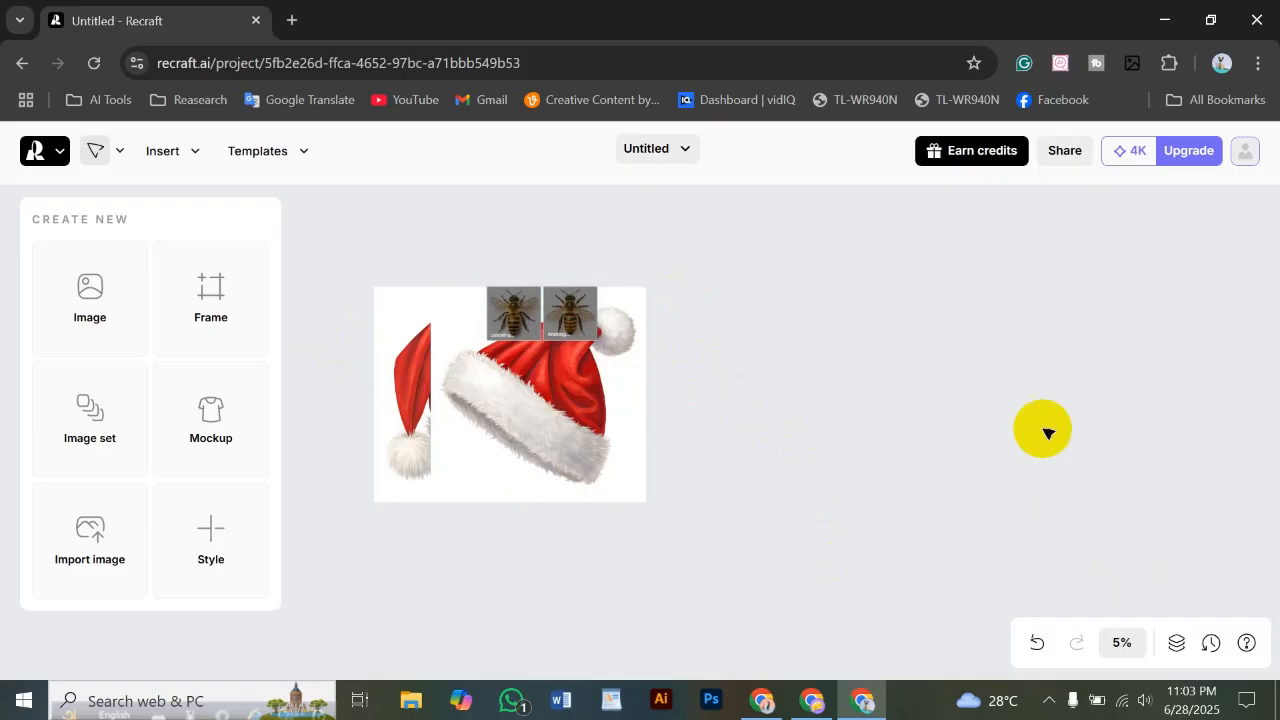
pyautogui.click(522, 455)
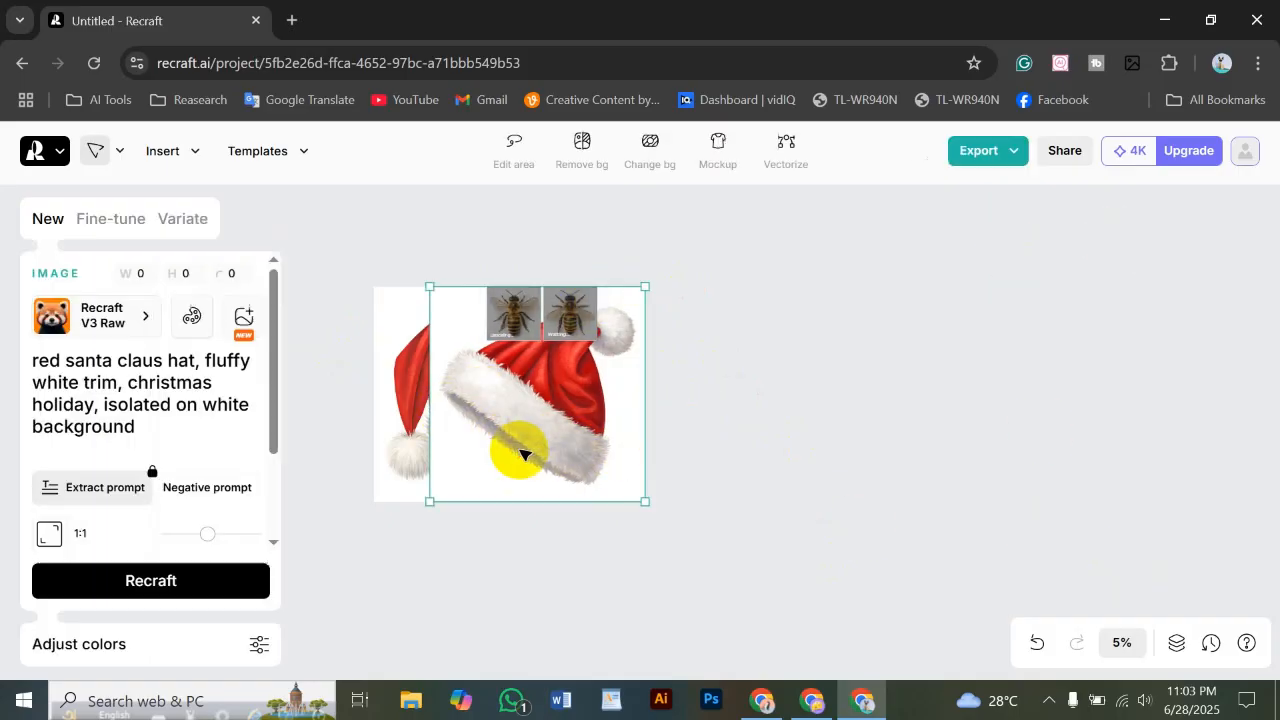
pyautogui.click(700, 419)
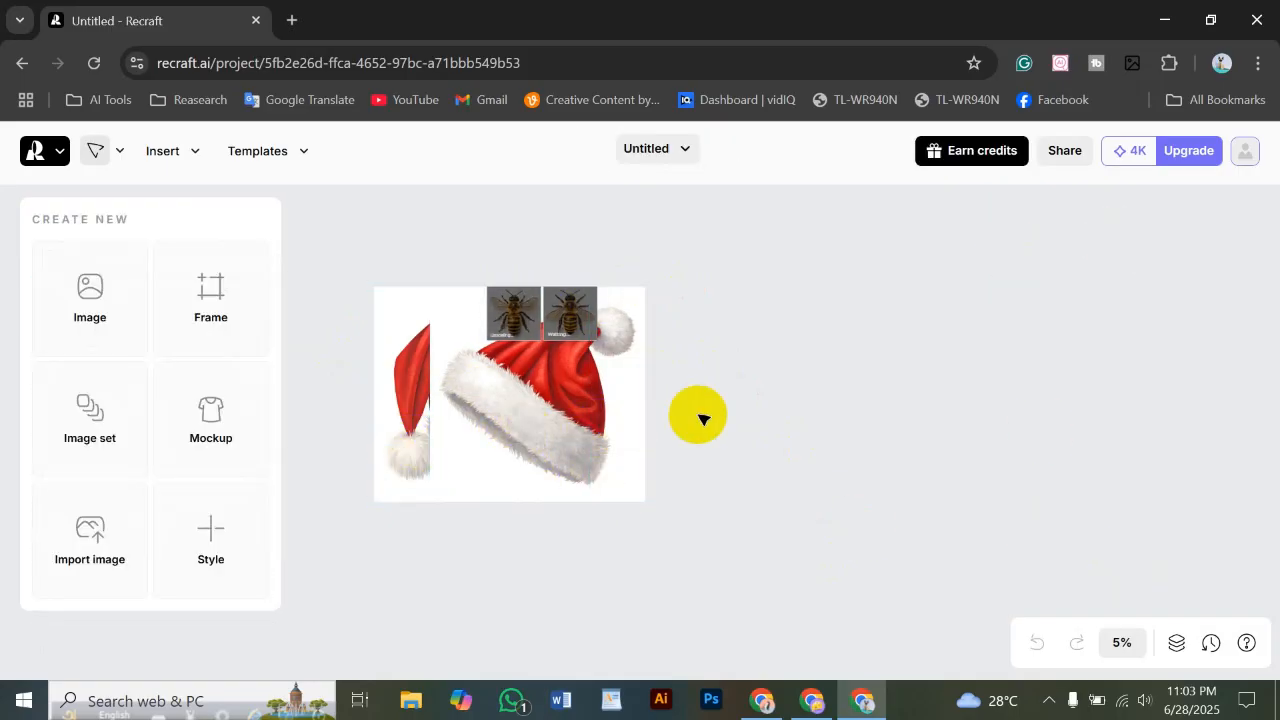
pyautogui.moveTo(694, 410); pyautogui.dragTo(363, 500)
pyautogui.click(705, 515)
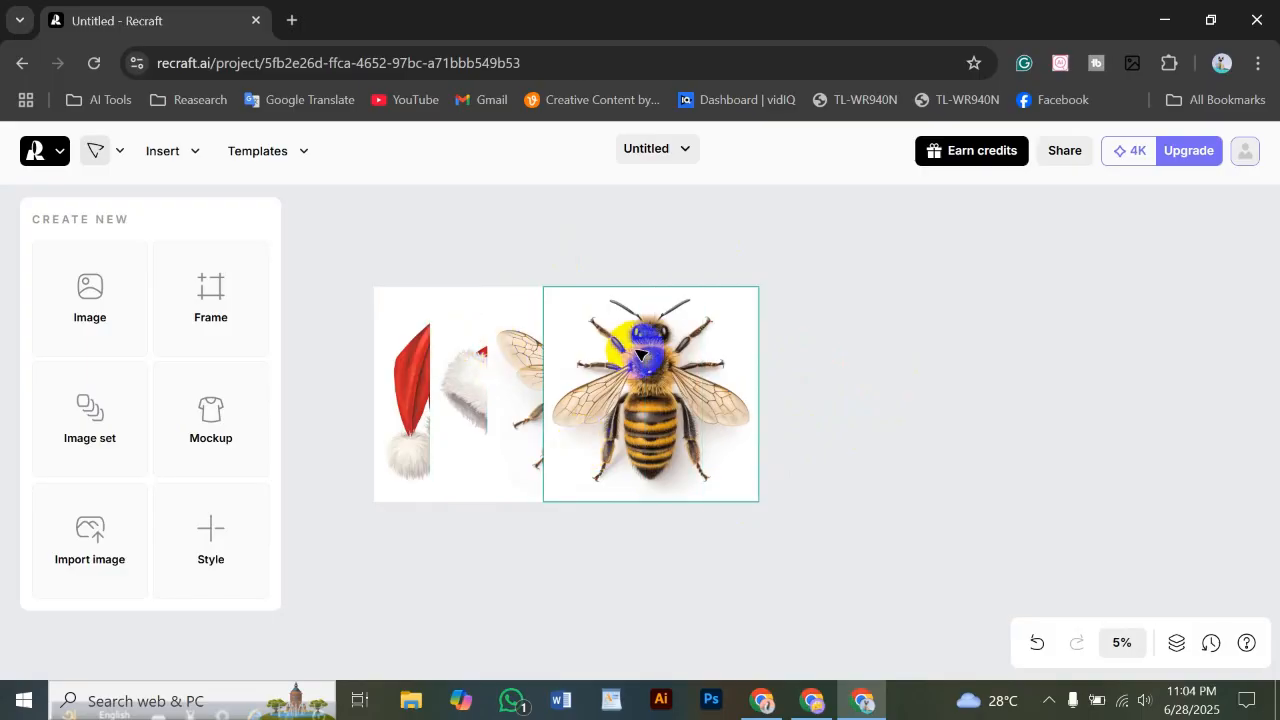
# Spread the overlapping upscaled bee and Santa hat images sideways so more of each one shows
pyautogui.moveTo(602, 369); pyautogui.dragTo(818, 369)
pyautogui.moveTo(603, 393); pyautogui.dragTo(703, 393)
pyautogui.click(541, 390)
pyautogui.moveTo(541, 390); pyautogui.dragTo(575, 390)
pyautogui.click(415, 401)
pyautogui.click(877, 546)
# Select all four upscaled images, remove their backgrounds, and clear the selection
pyautogui.moveTo(1047, 260); pyautogui.dragTo(386, 569)
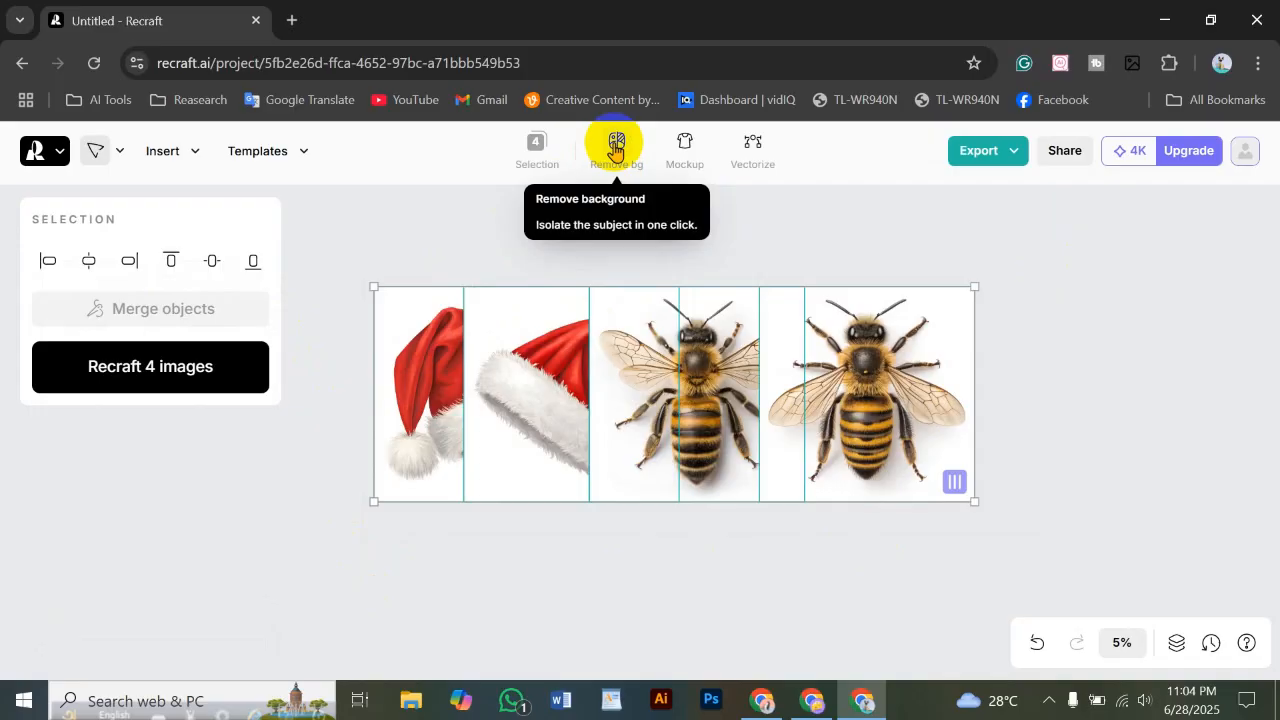
pyautogui.click(616, 150)
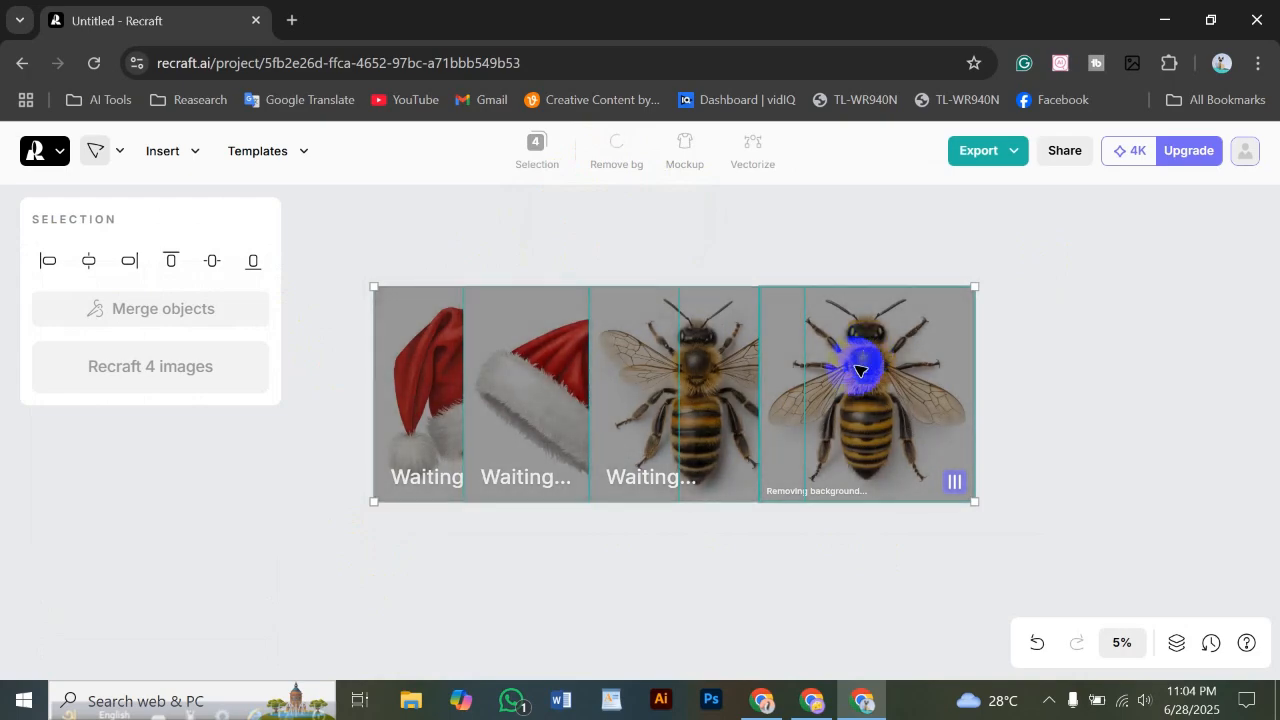
pyautogui.scroll(2, 869, 355)
pyautogui.moveTo(737, 397)
pyautogui.mouseDown()
pyautogui.moveTo(720, 380)
pyautogui.moveTo(763, 386)
pyautogui.moveTo(750, 392)
pyautogui.mouseUp()
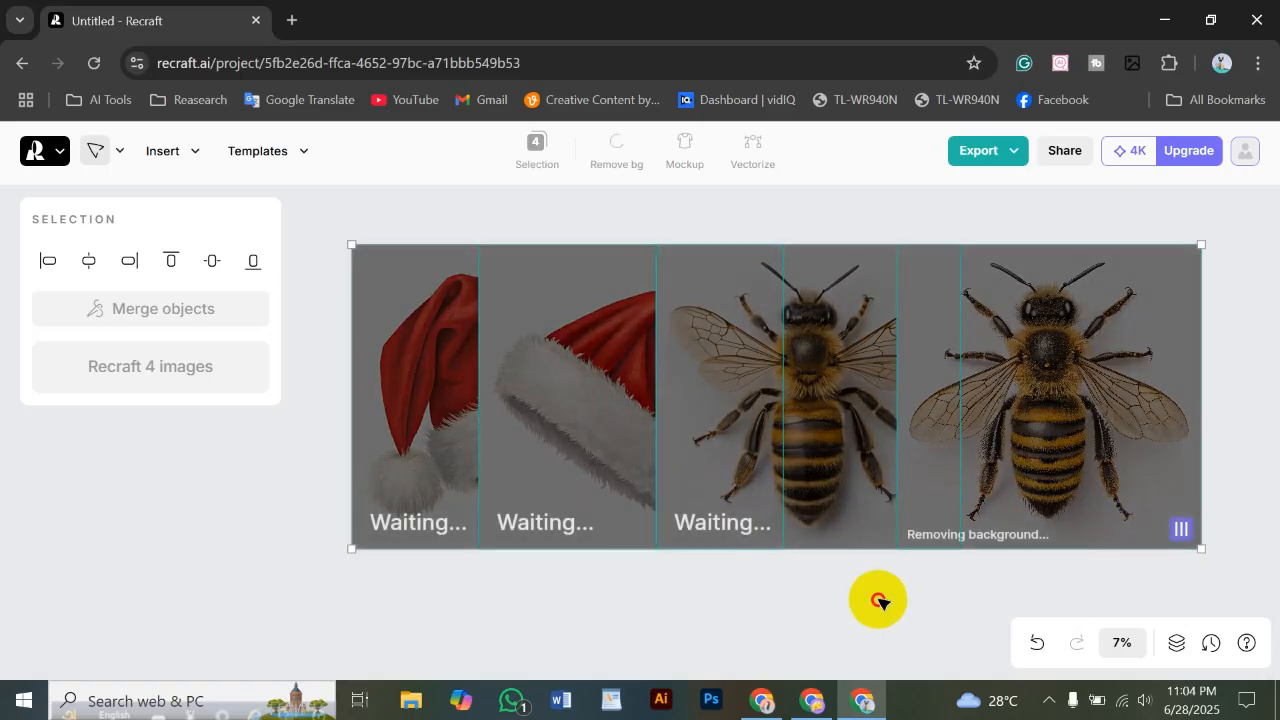
pyautogui.click(884, 595)
pyautogui.hotkey('ctrl', '+')
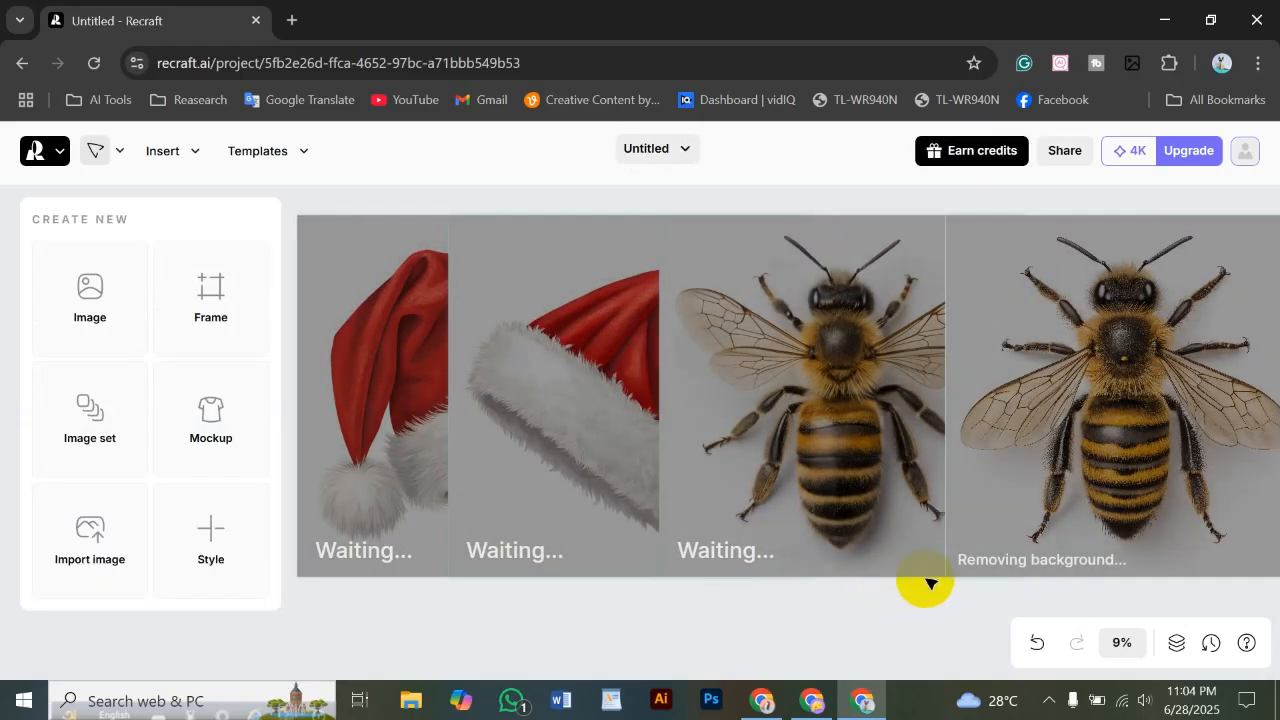
pyautogui.moveTo(994, 471); pyautogui.dragTo(946, 487)
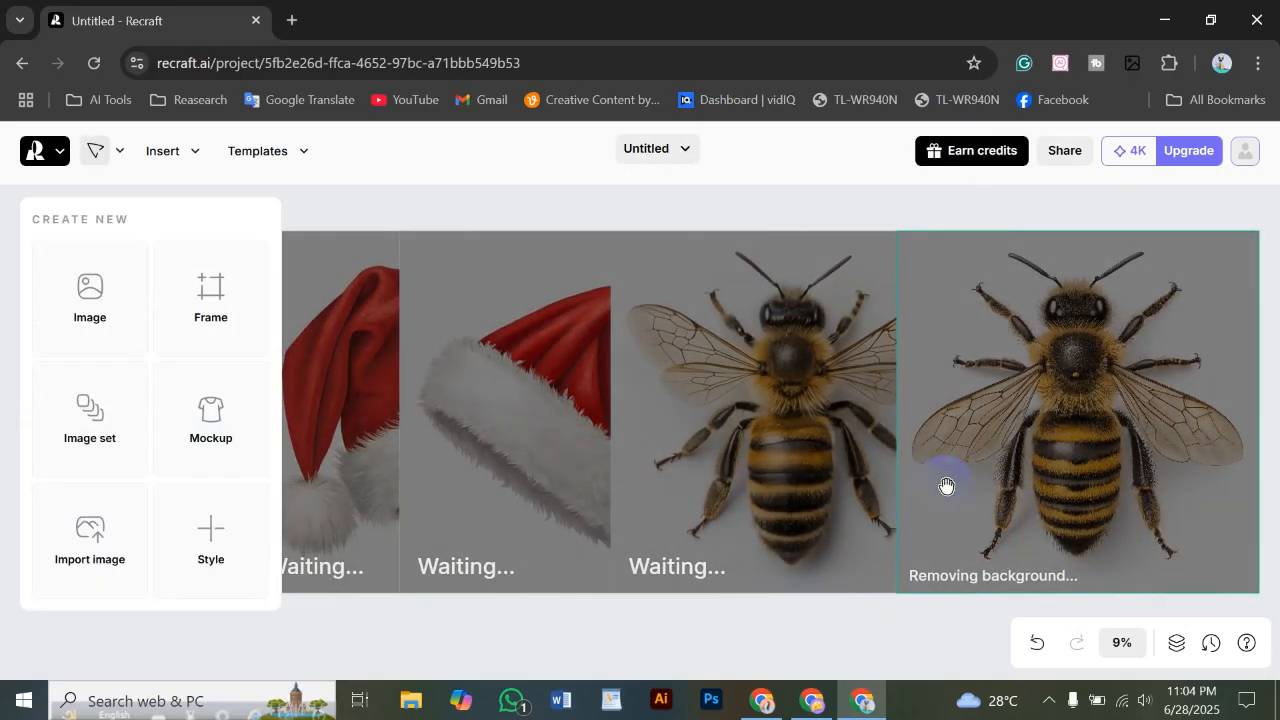
pyautogui.hotkey('ctrl', '-')
pyautogui.moveTo(845, 481); pyautogui.dragTo(822, 444)
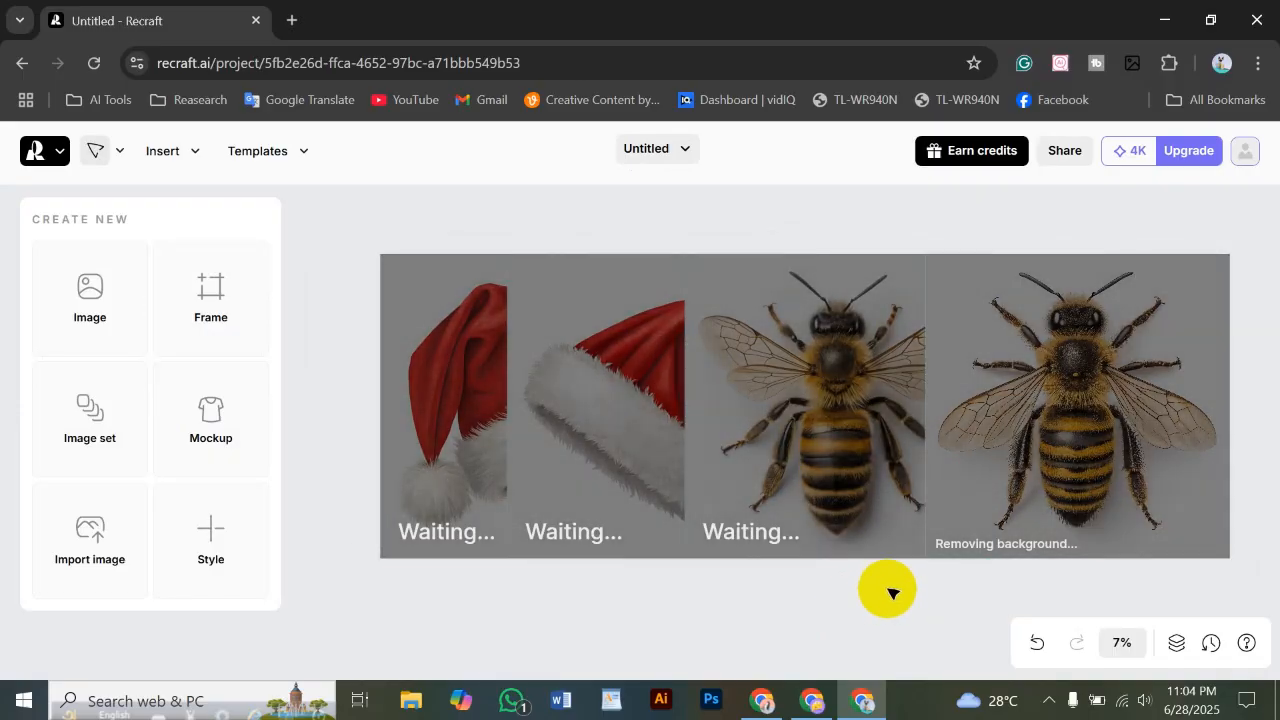
pyautogui.click(706, 597)
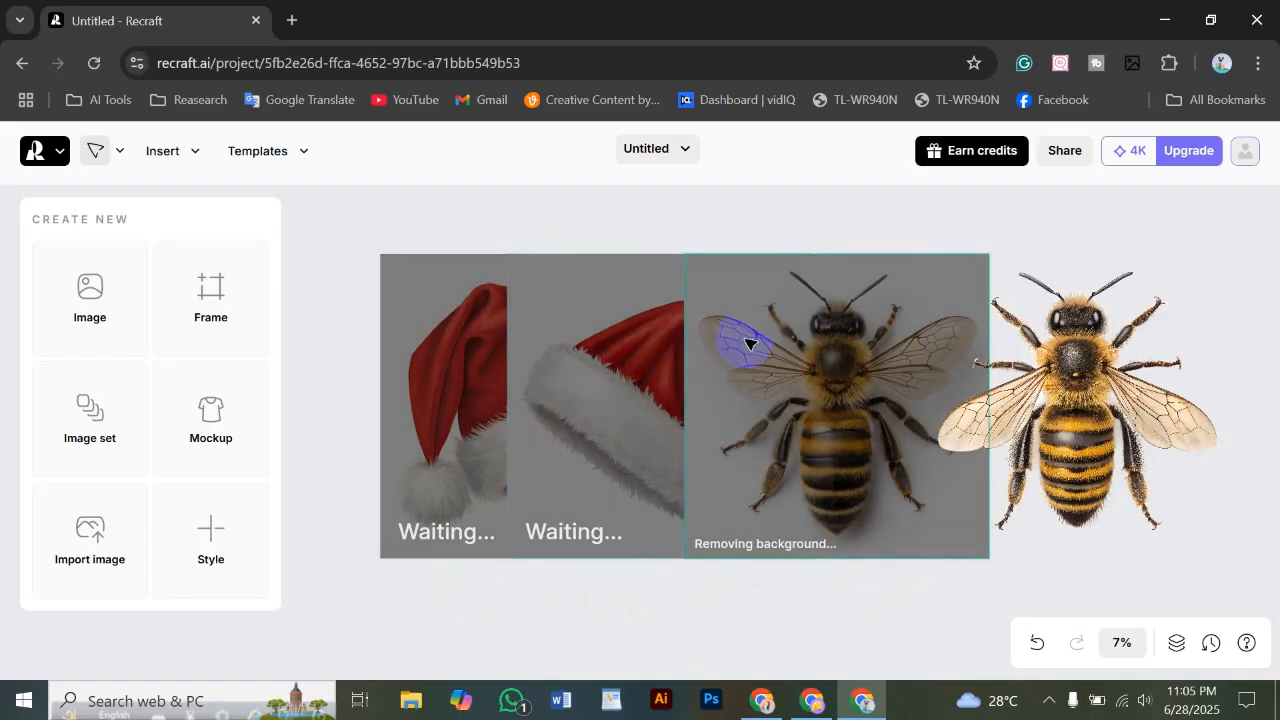
# Move the bee whose background is already removed away from the other three images onto empty canvas
pyautogui.click(1067, 407)
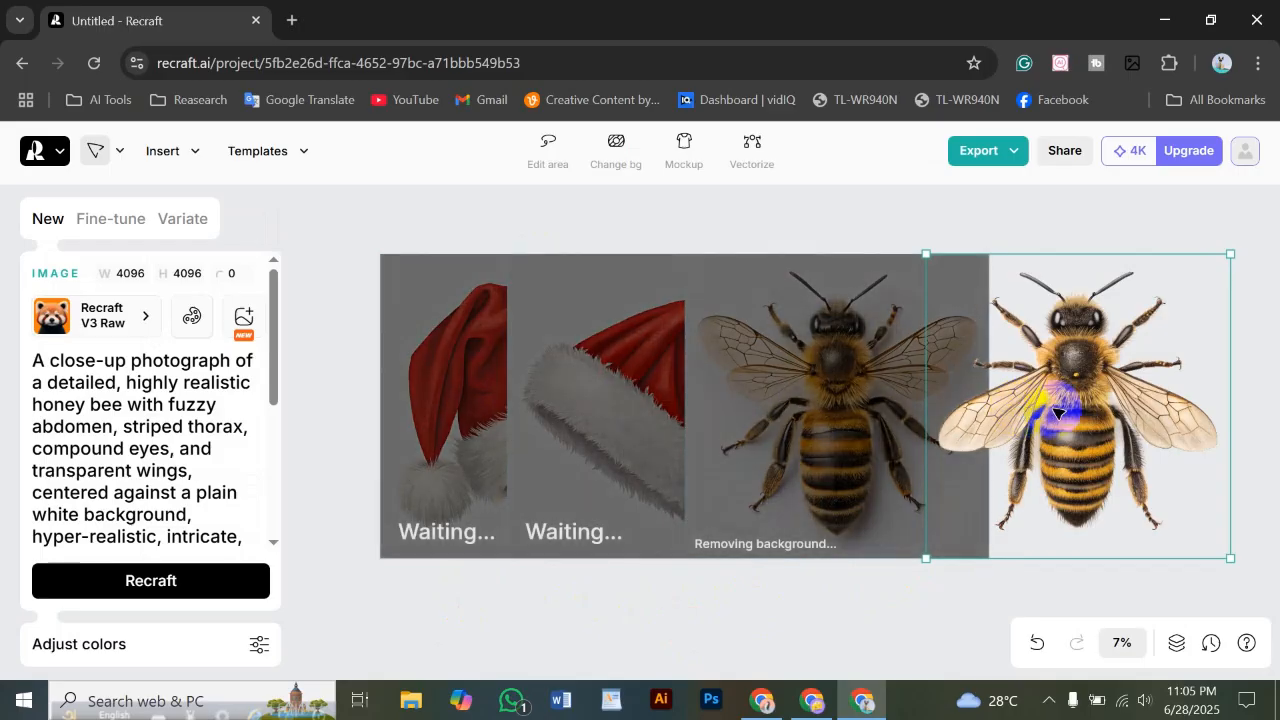
pyautogui.scroll(-3, 973, 413)
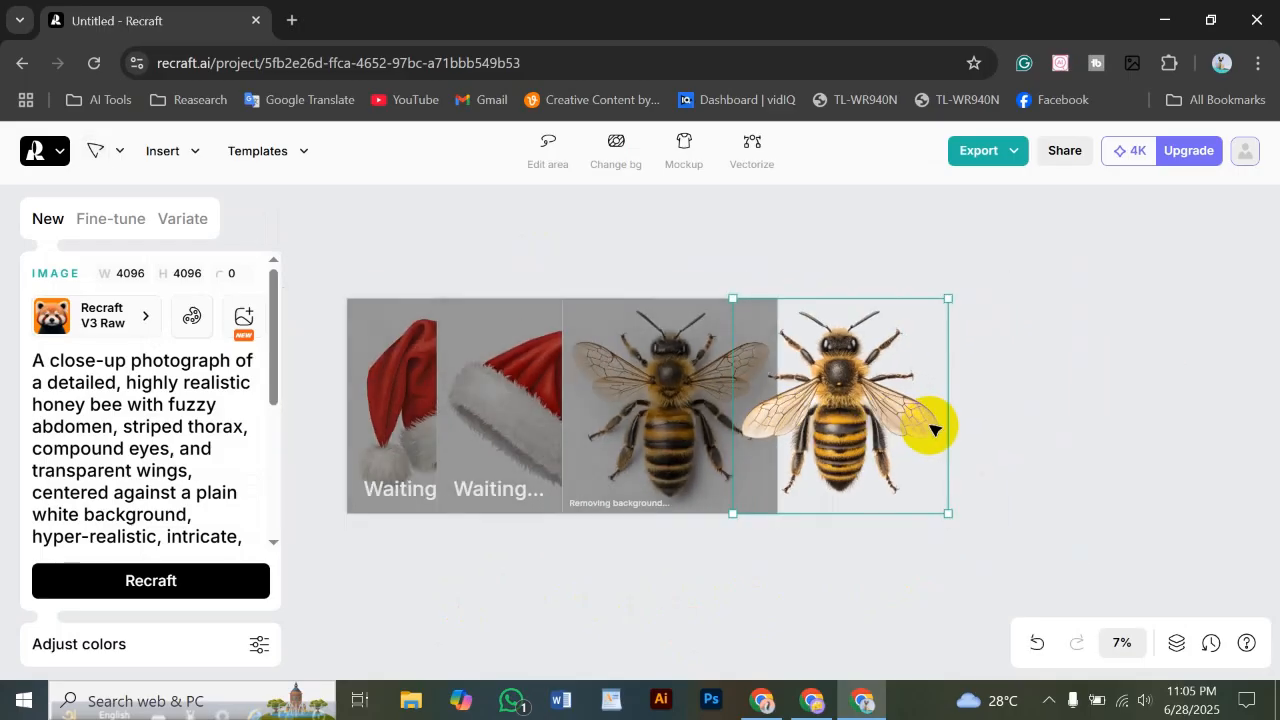
pyautogui.scroll(-1, 927, 435)
pyautogui.click(1003, 397)
pyautogui.moveTo(785, 390); pyautogui.dragTo(880, 418)
# Examine the cut-out bee close up, checking the edges of its wings, legs, abdomen and antennae
pyautogui.scroll(5, 985, 425)
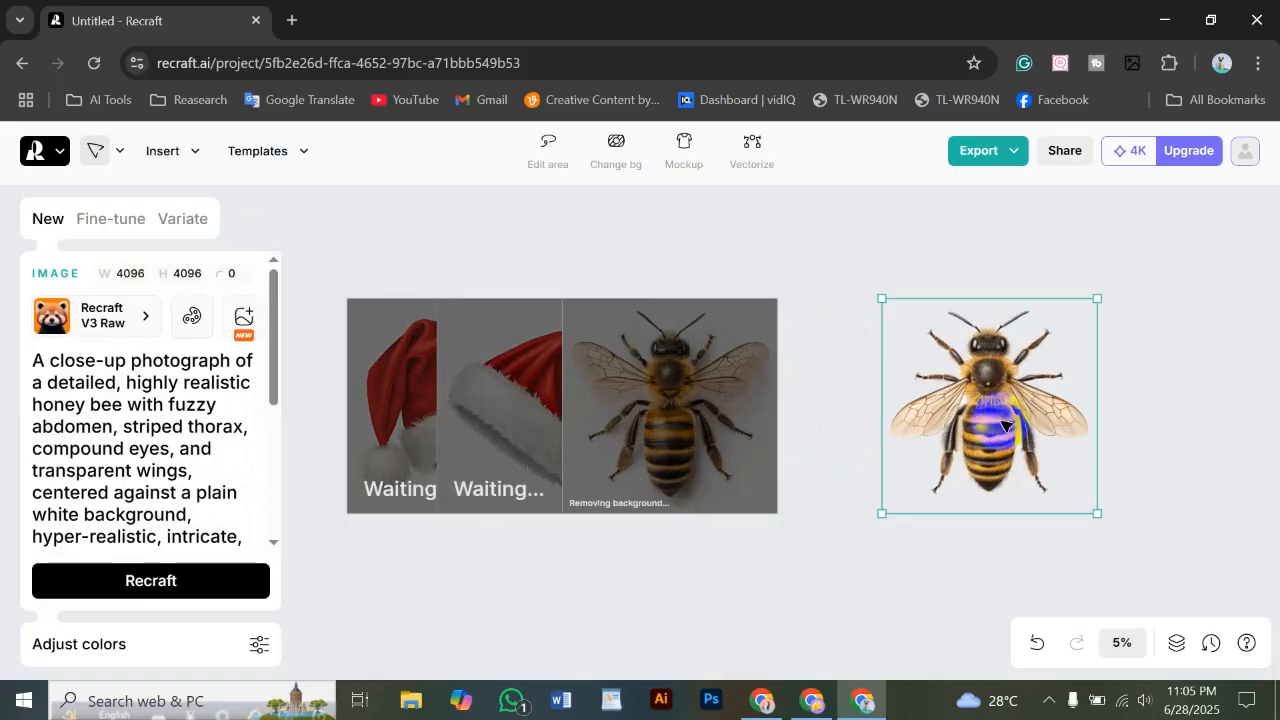
pyautogui.moveTo(1053, 396); pyautogui.dragTo(519, 421)
pyautogui.moveTo(896, 417); pyautogui.dragTo(806, 420)
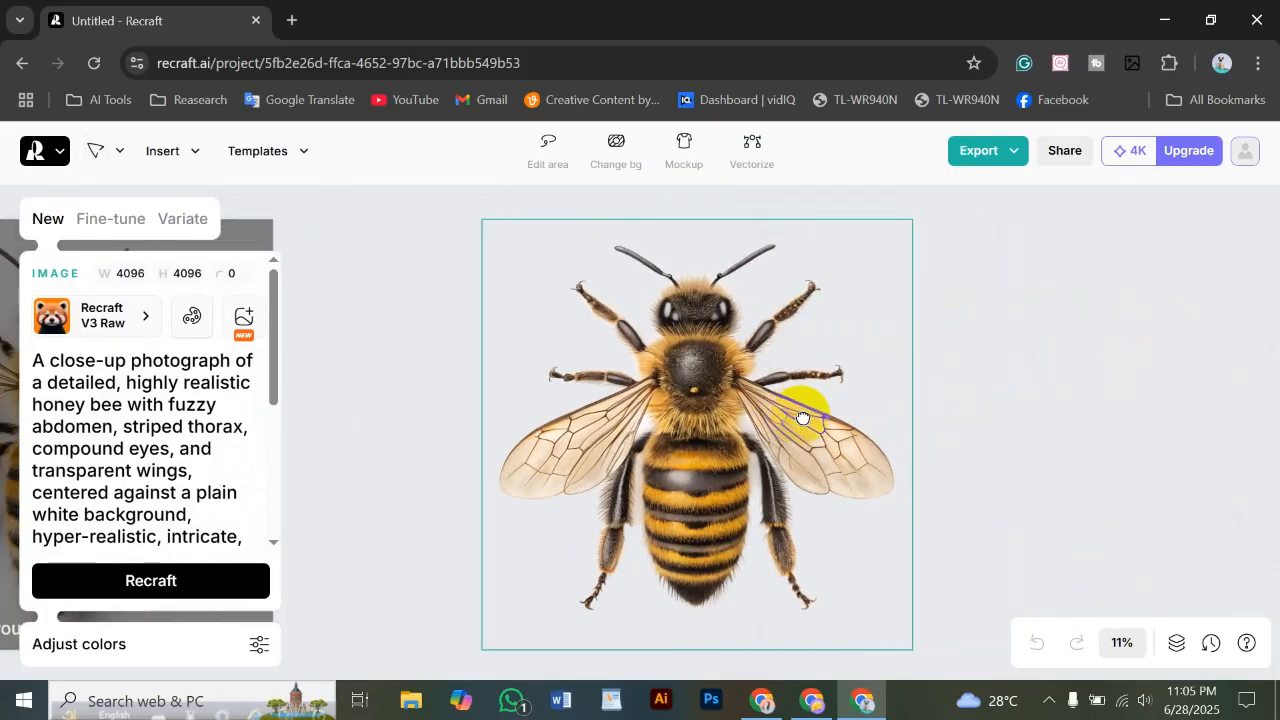
pyautogui.scroll(3, 766, 420)
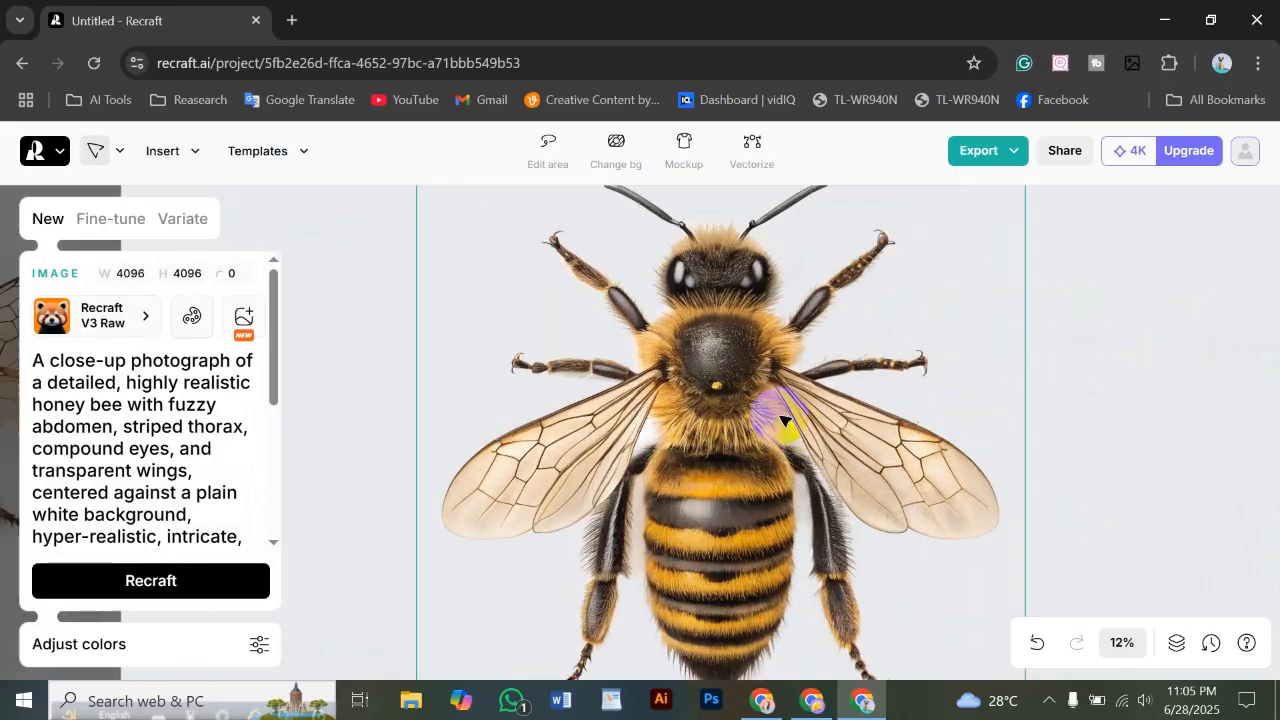
pyautogui.moveTo(965, 430); pyautogui.dragTo(931, 366)
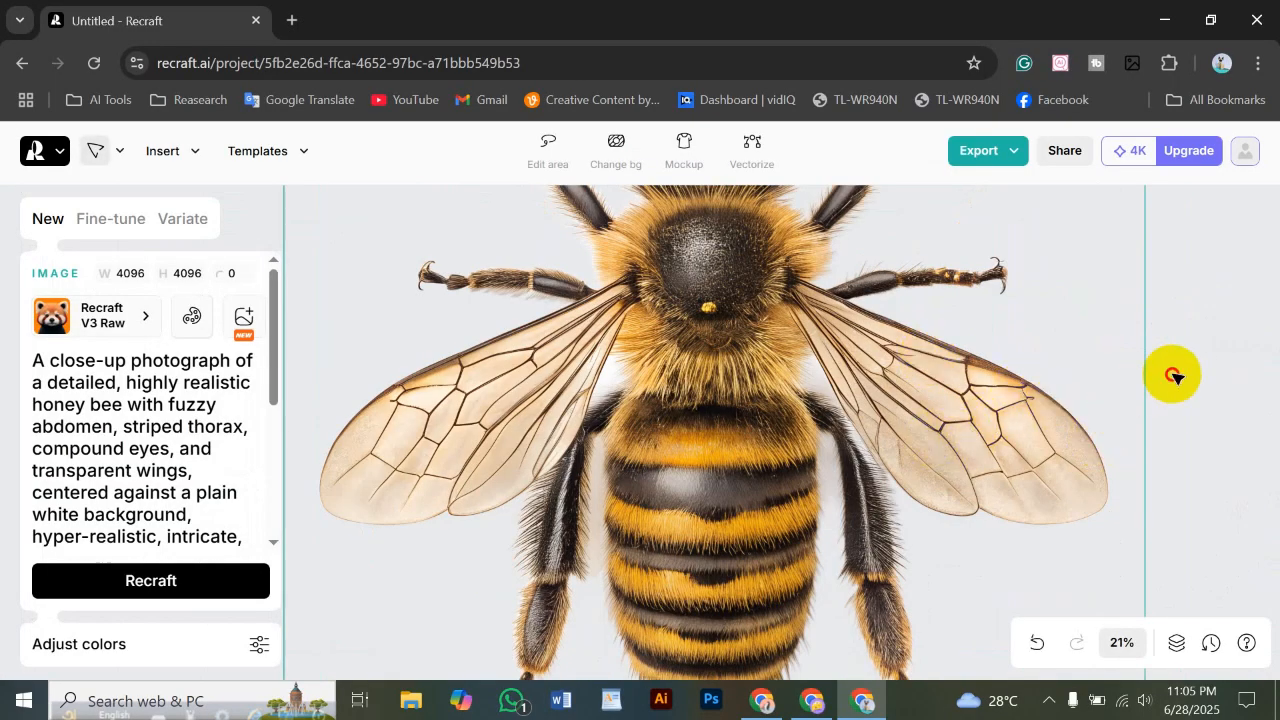
pyautogui.click(1177, 378)
pyautogui.scroll(-4, 1123, 369)
pyautogui.scroll(2, 1109, 391)
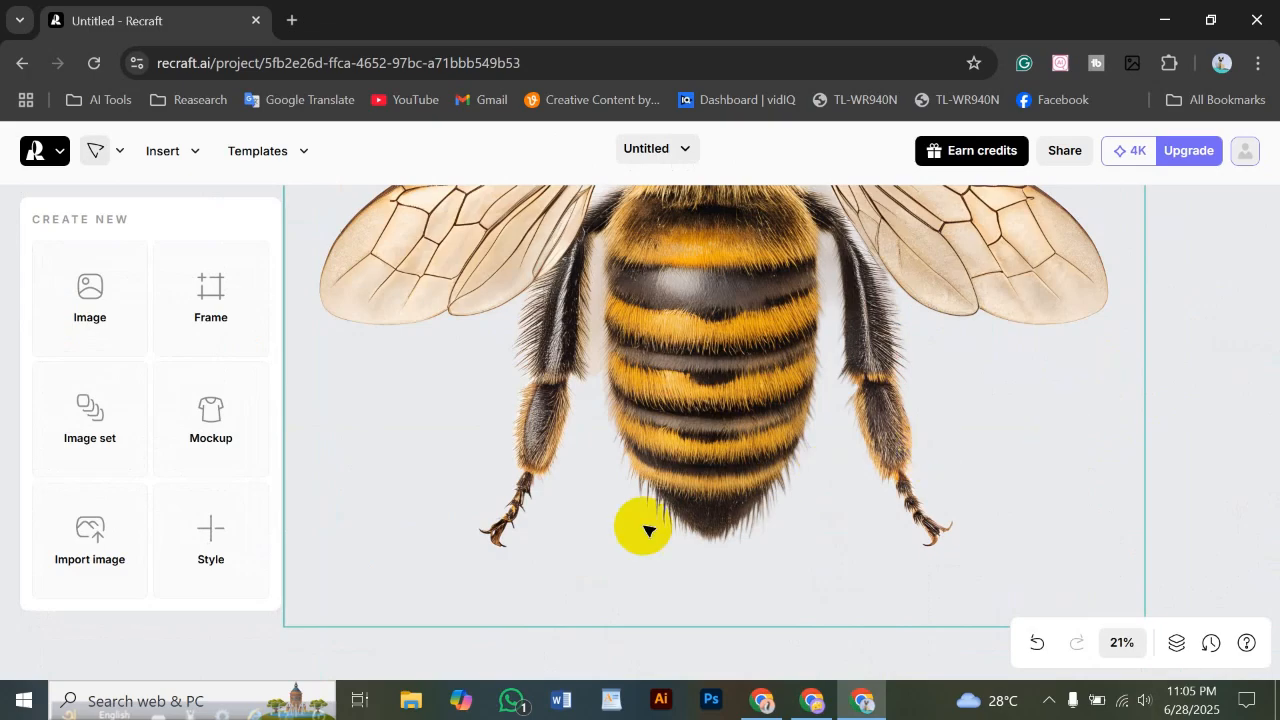
pyautogui.scroll(5, 808, 522)
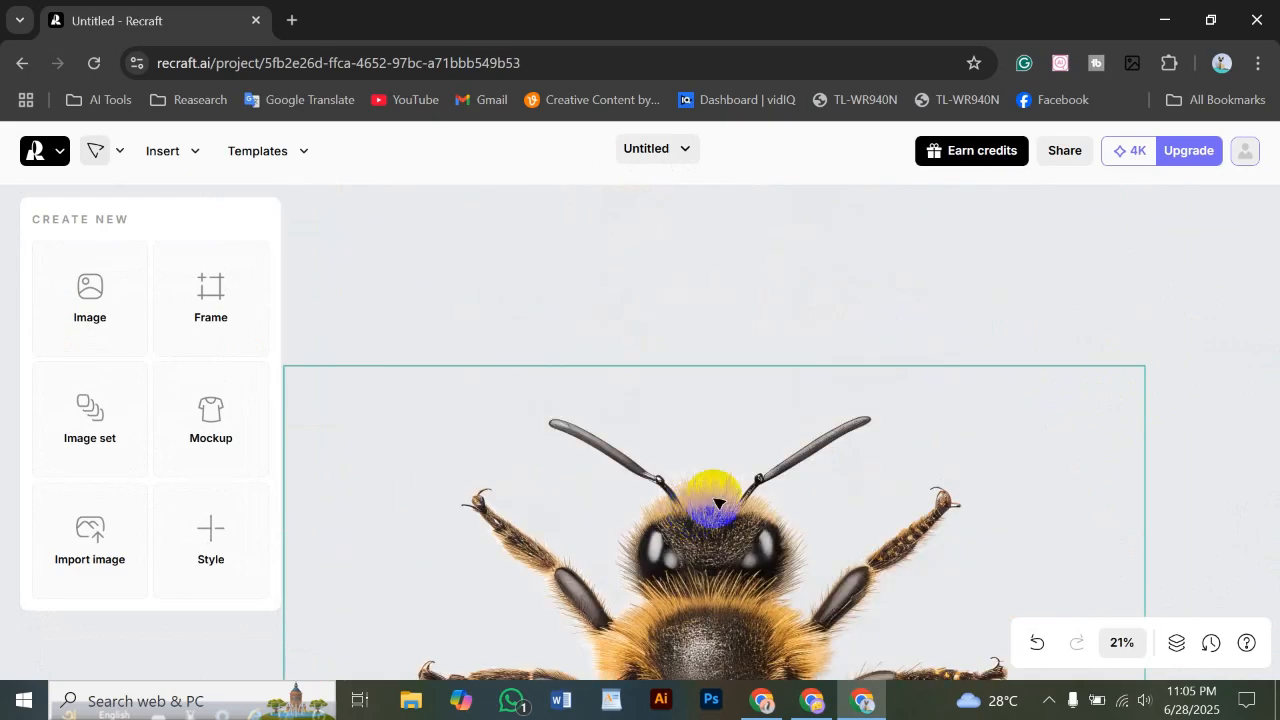
pyautogui.scroll(-4, 674, 429)
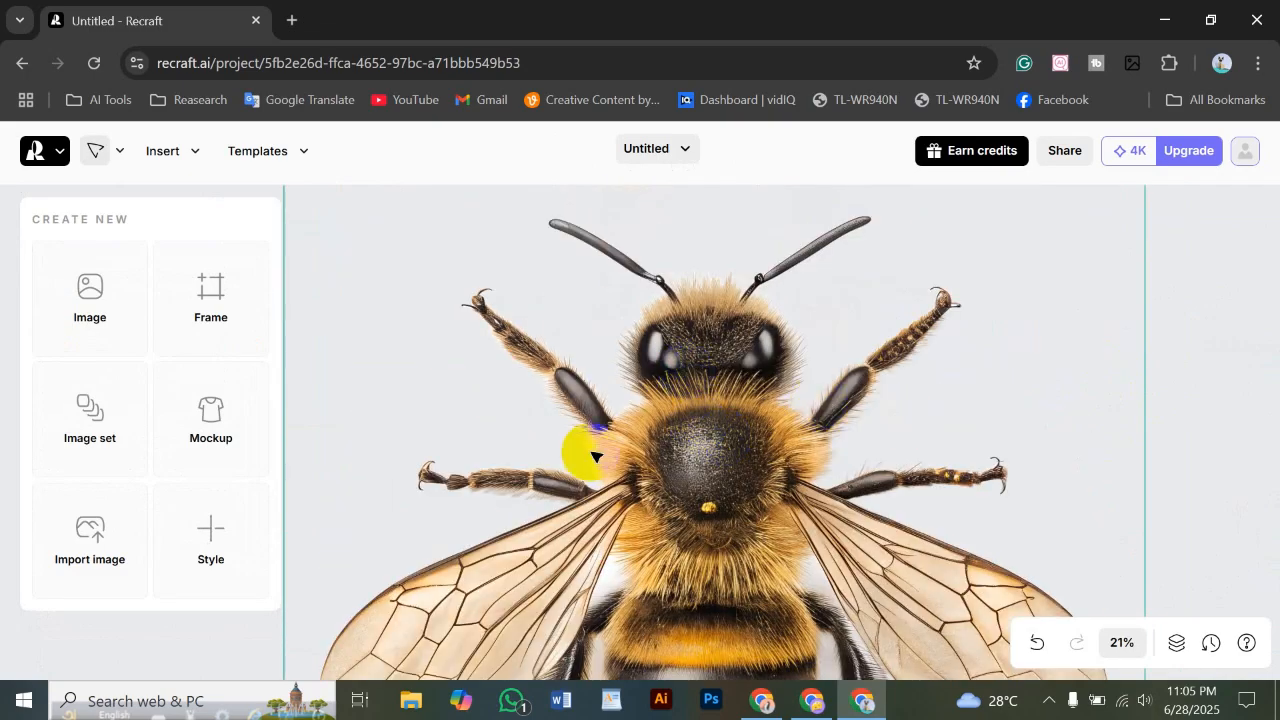
pyautogui.scroll(-3, 1006, 417)
pyautogui.scroll(-4, 657, 429)
pyautogui.moveTo(506, 386); pyautogui.dragTo(908, 389)
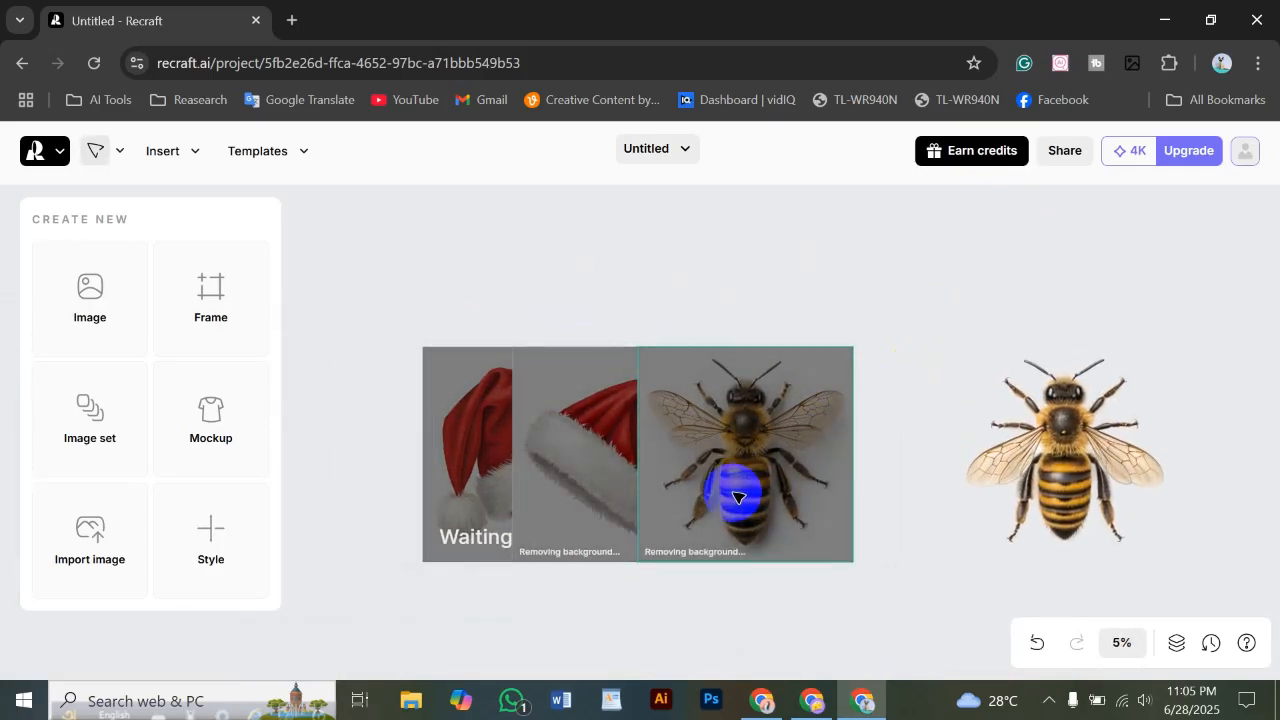
# Move both cut-out bees away from the Santa hats and set them side by side on empty canvas
pyautogui.moveTo(806, 466); pyautogui.dragTo(484, 432)
pyautogui.moveTo(1074, 462); pyautogui.dragTo(1130, 450)
pyautogui.moveTo(745, 444); pyautogui.dragTo(863, 443)
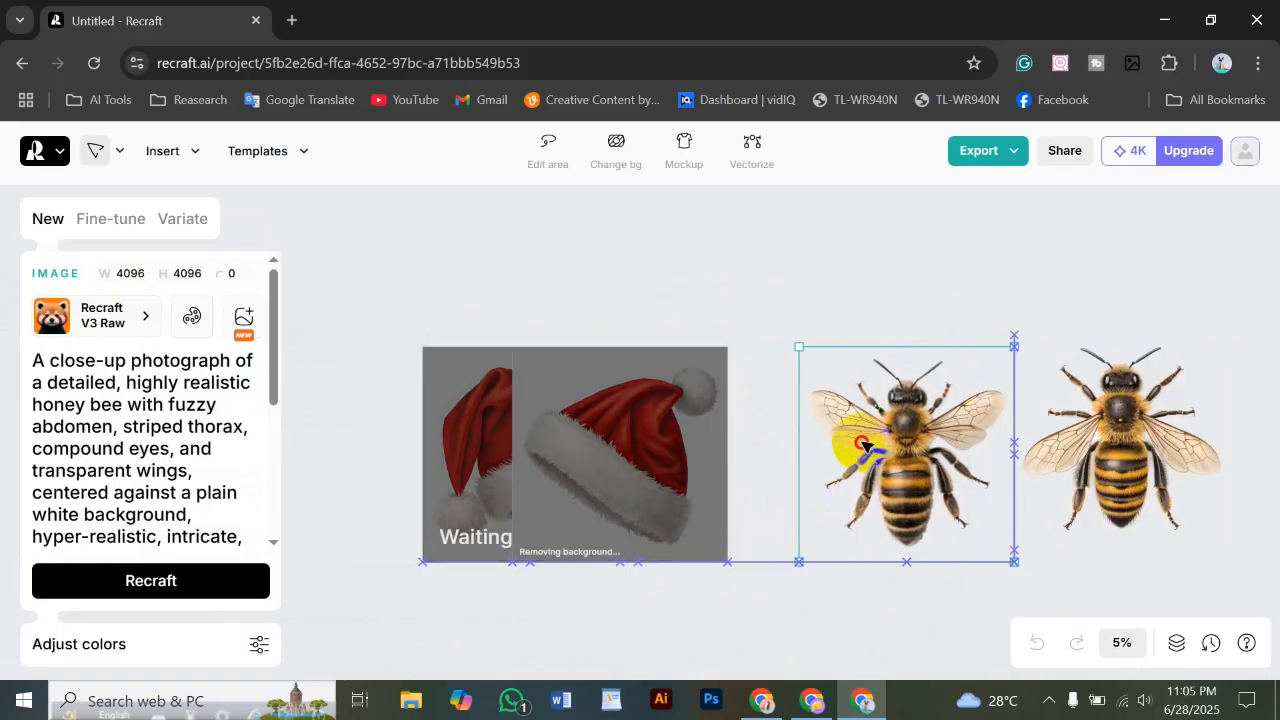
pyautogui.click(776, 297)
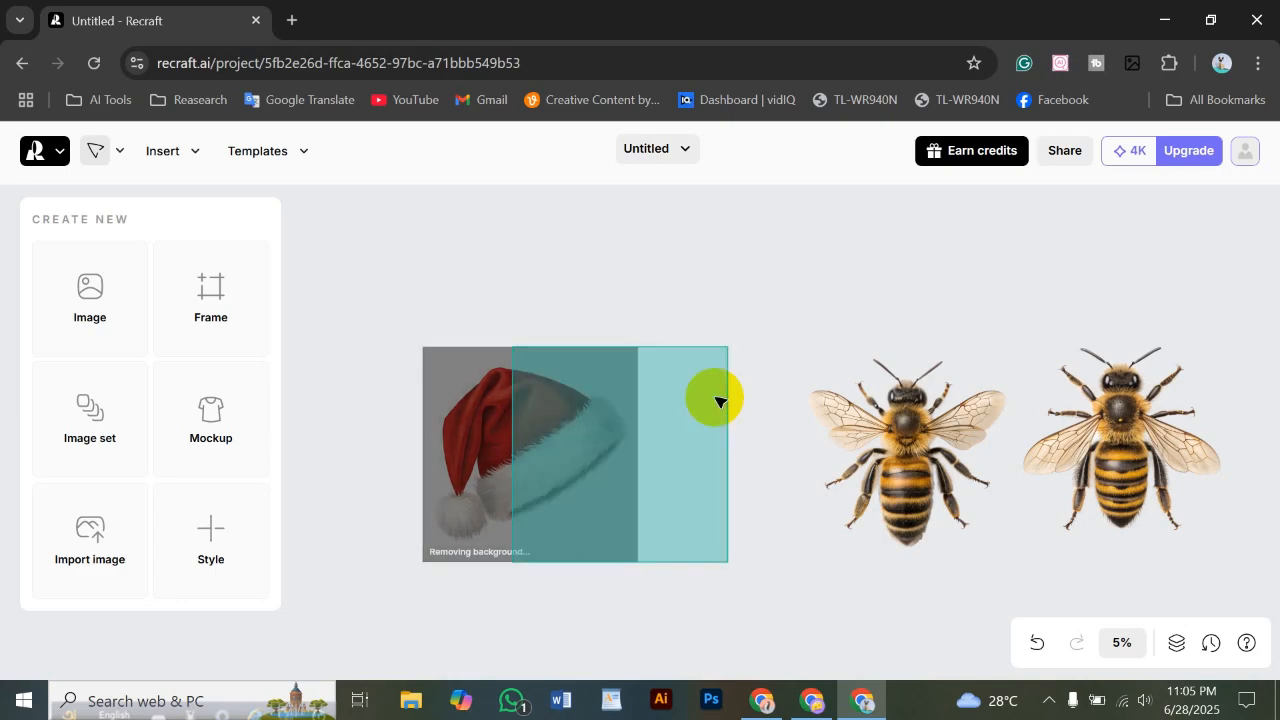
# Pull the two overlapping Santa hats apart so all four images sit separately in one row
pyautogui.moveTo(588, 476); pyautogui.dragTo(673, 474)
pyautogui.moveTo(522, 448); pyautogui.dragTo(446, 450)
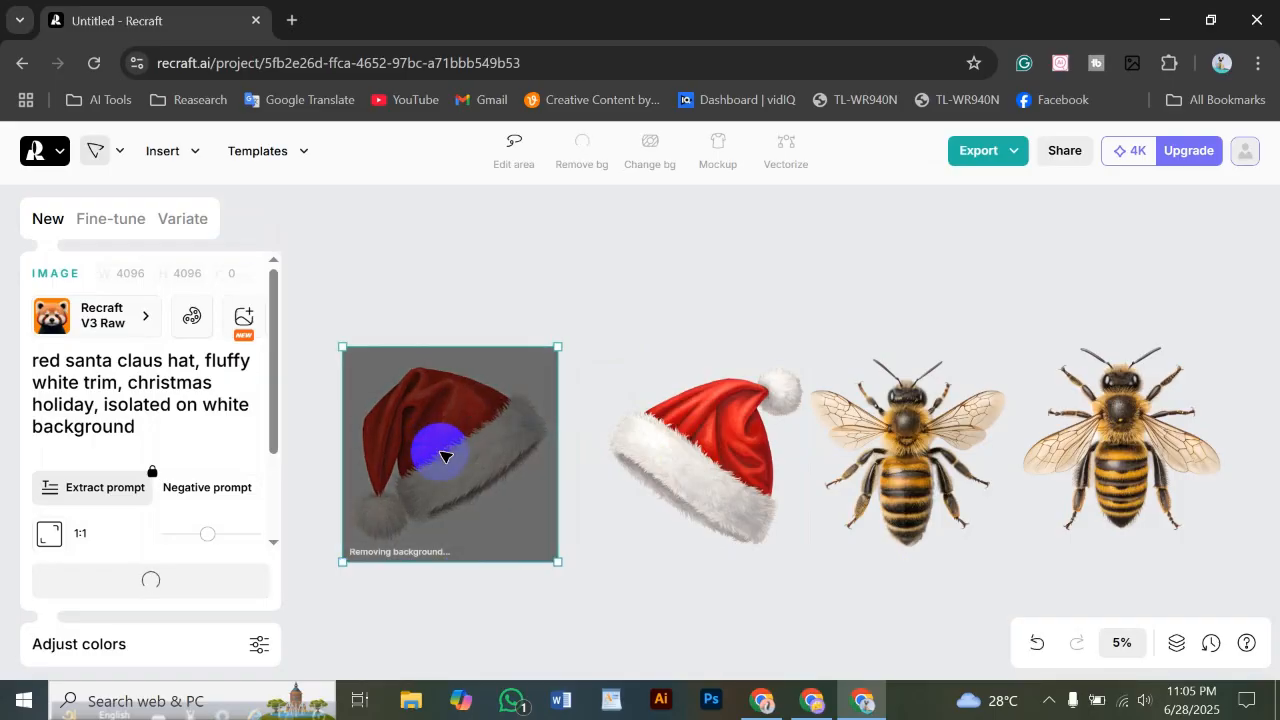
pyautogui.click(519, 613)
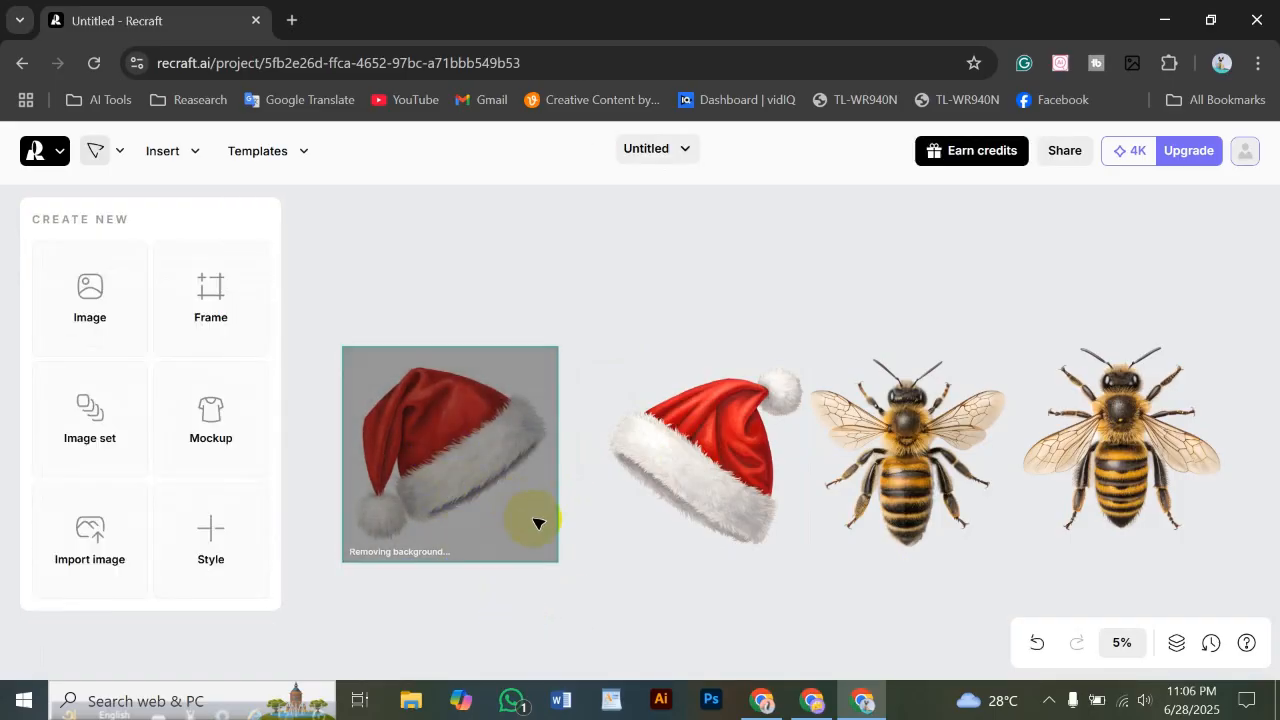
pyautogui.moveTo(491, 528); pyautogui.dragTo(481, 529)
pyautogui.click(686, 508)
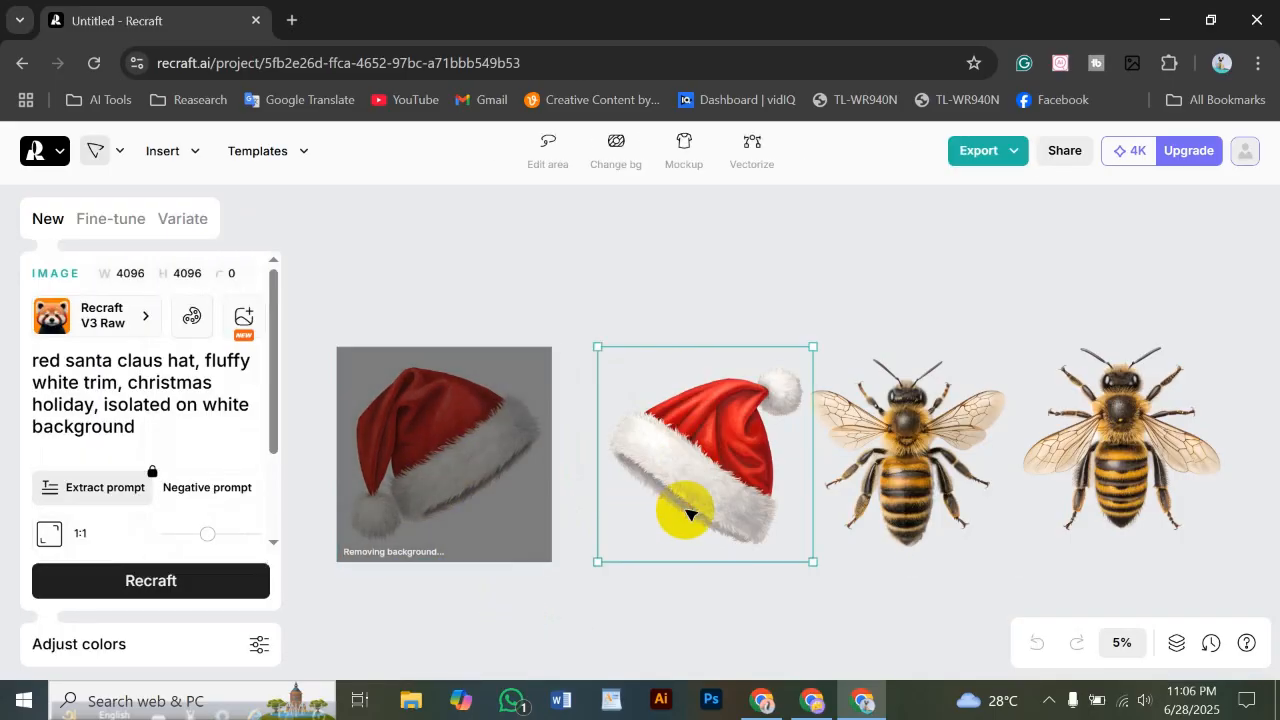
pyautogui.moveTo(714, 500); pyautogui.dragTo(704, 507)
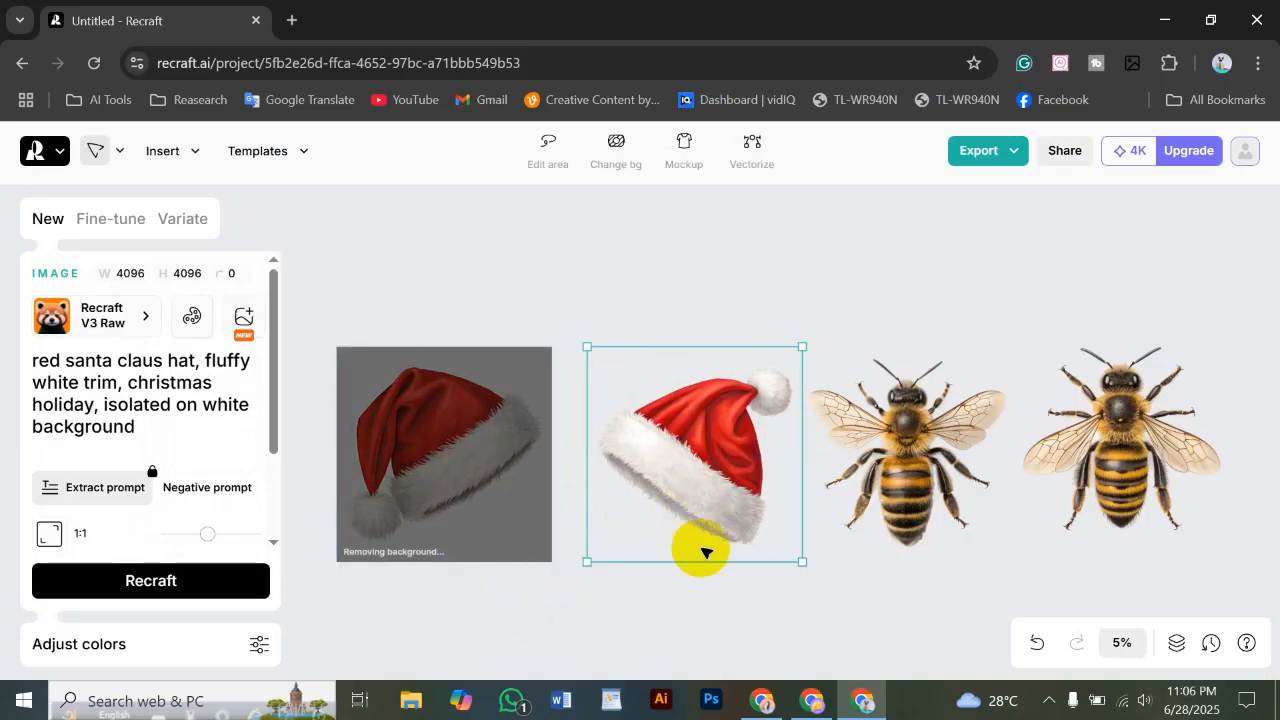
pyautogui.click(762, 609)
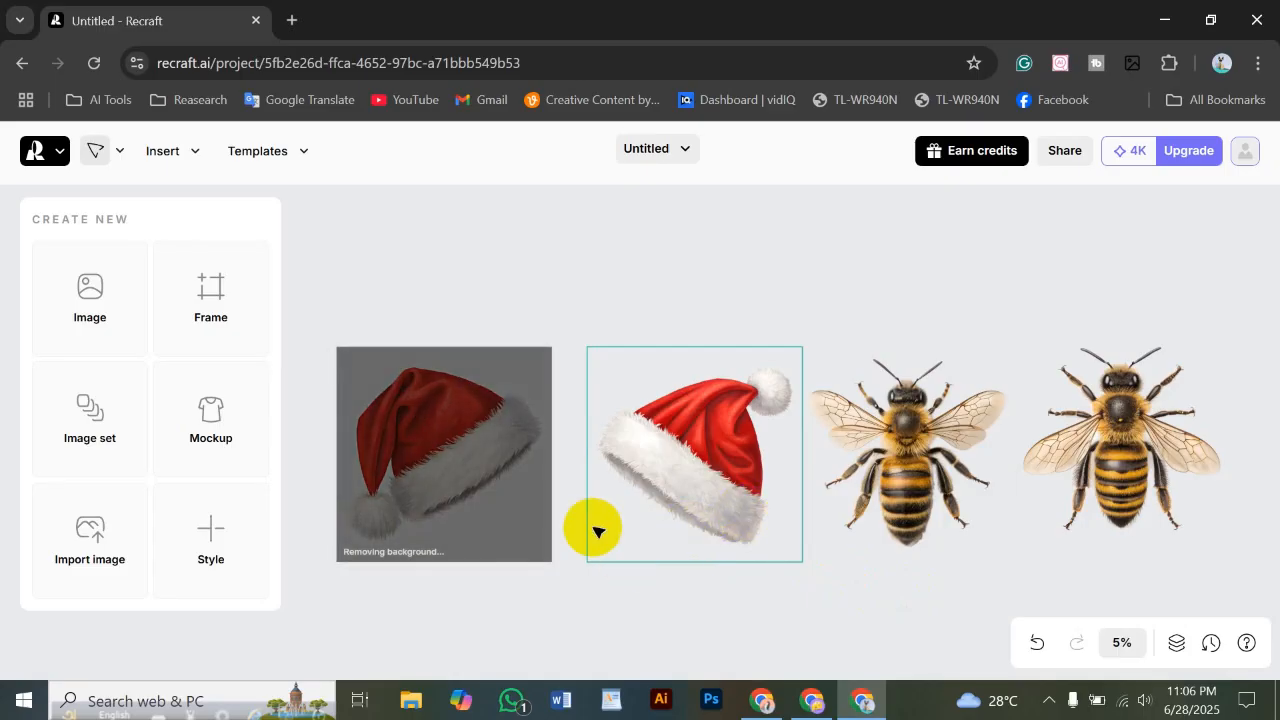
pyautogui.click(452, 522)
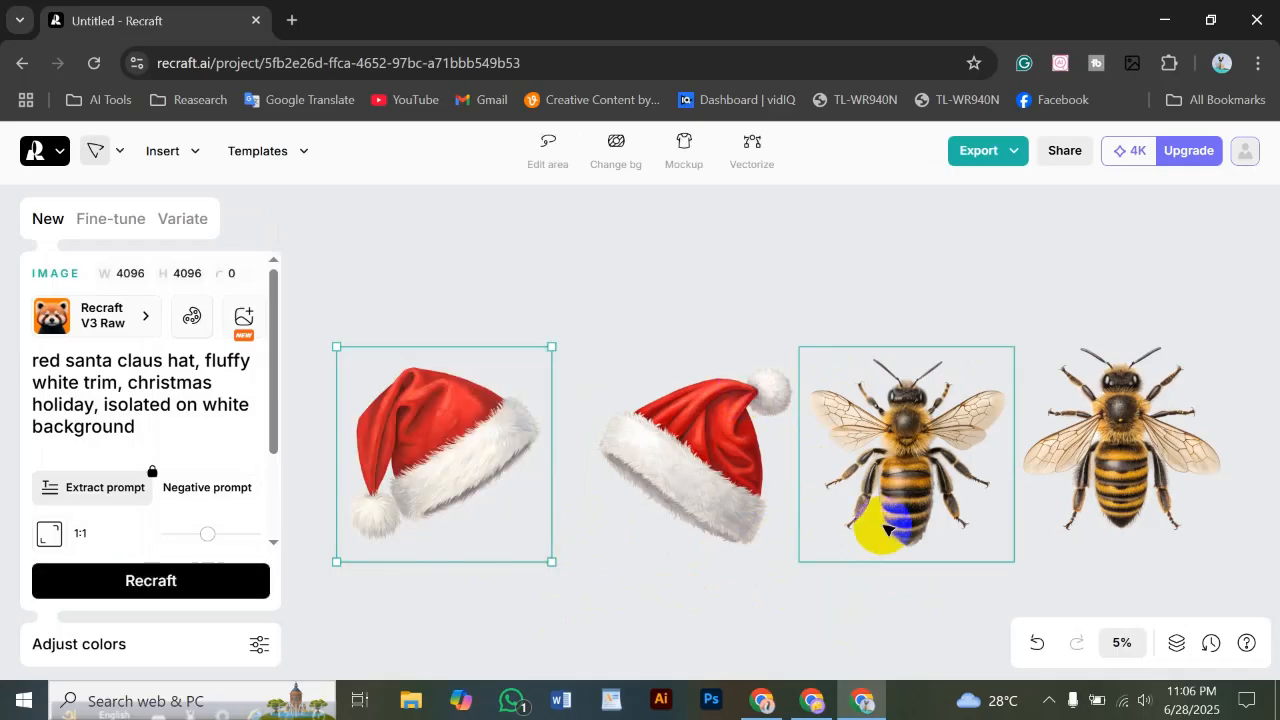
pyautogui.click(496, 340)
pyautogui.moveTo(371, 249); pyautogui.dragTo(1054, 534)
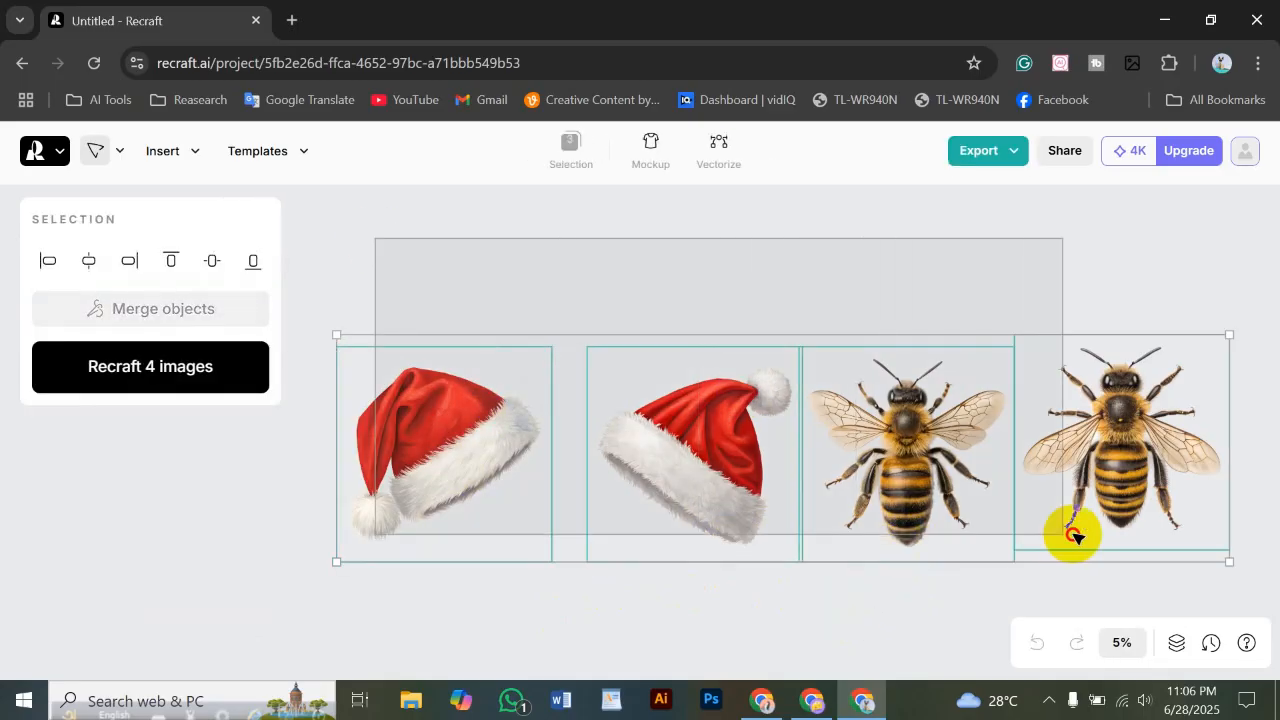
pyautogui.click(430, 589)
pyautogui.click(465, 470)
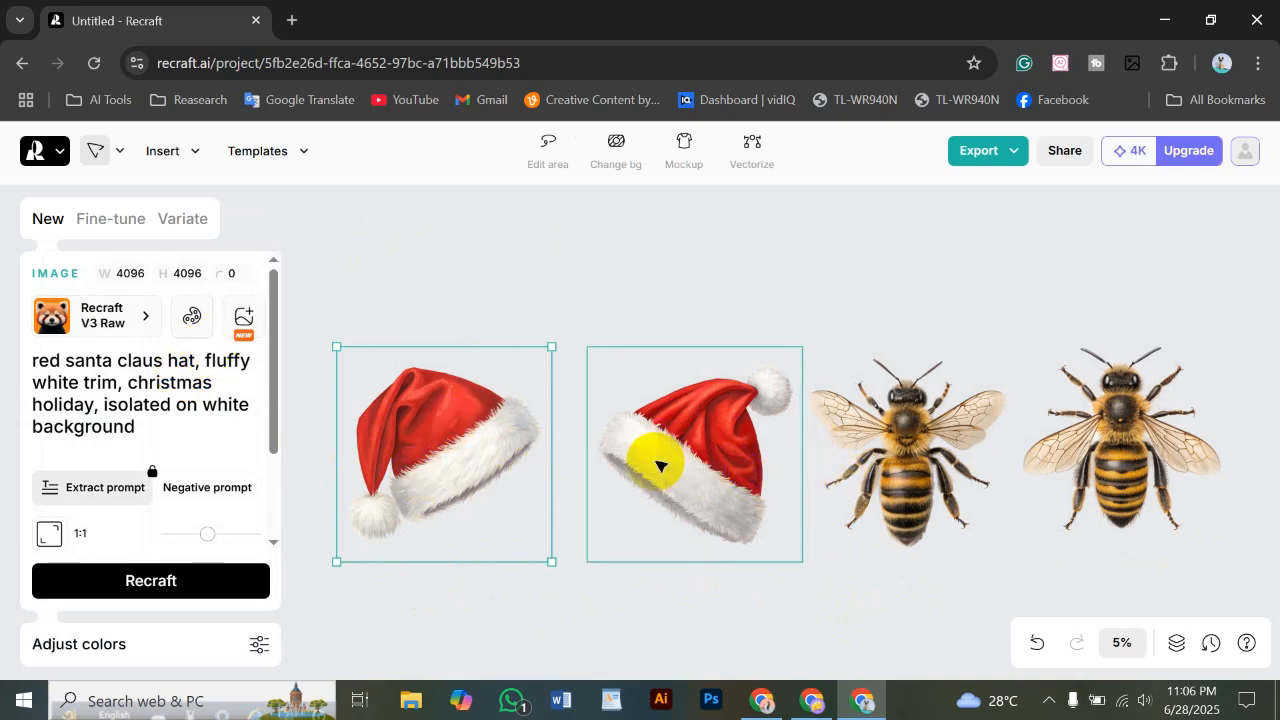
# Try to export all four cut-out images together in PNG format
pyautogui.scroll(1, 660, 465)
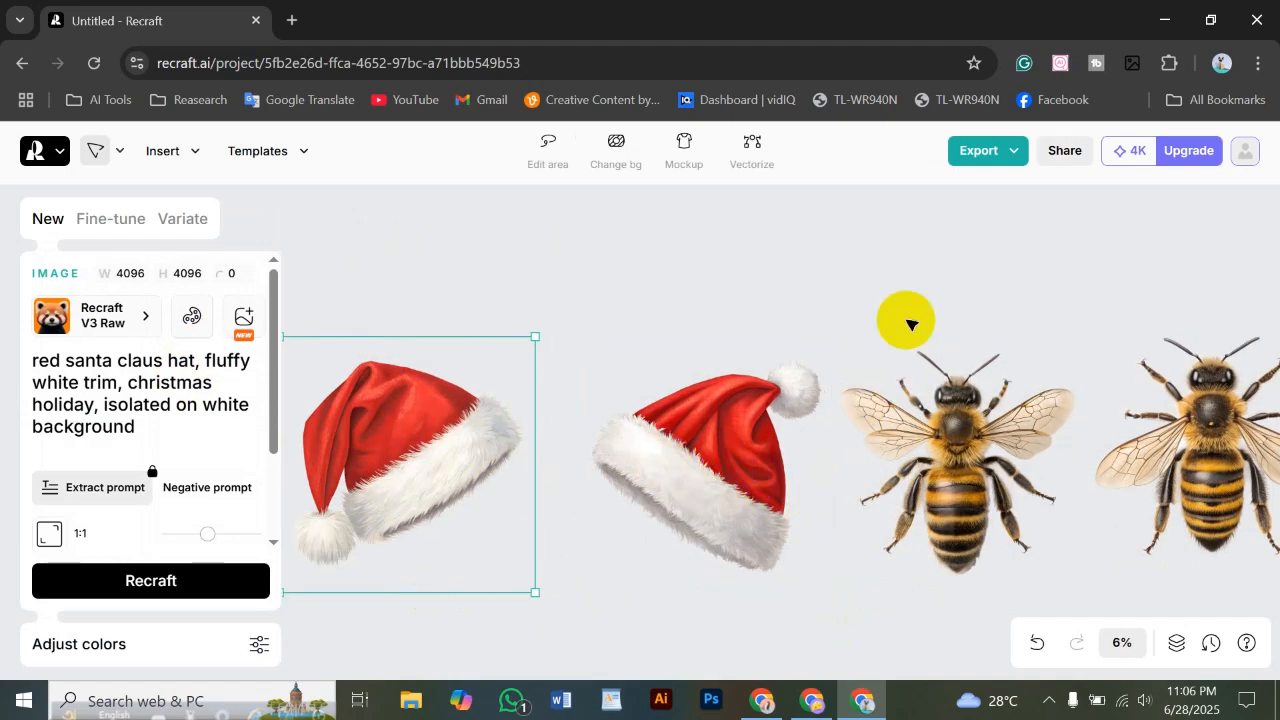
pyautogui.click(925, 298)
pyautogui.hotkey('ctrl', 'a')
pyautogui.click(948, 403)
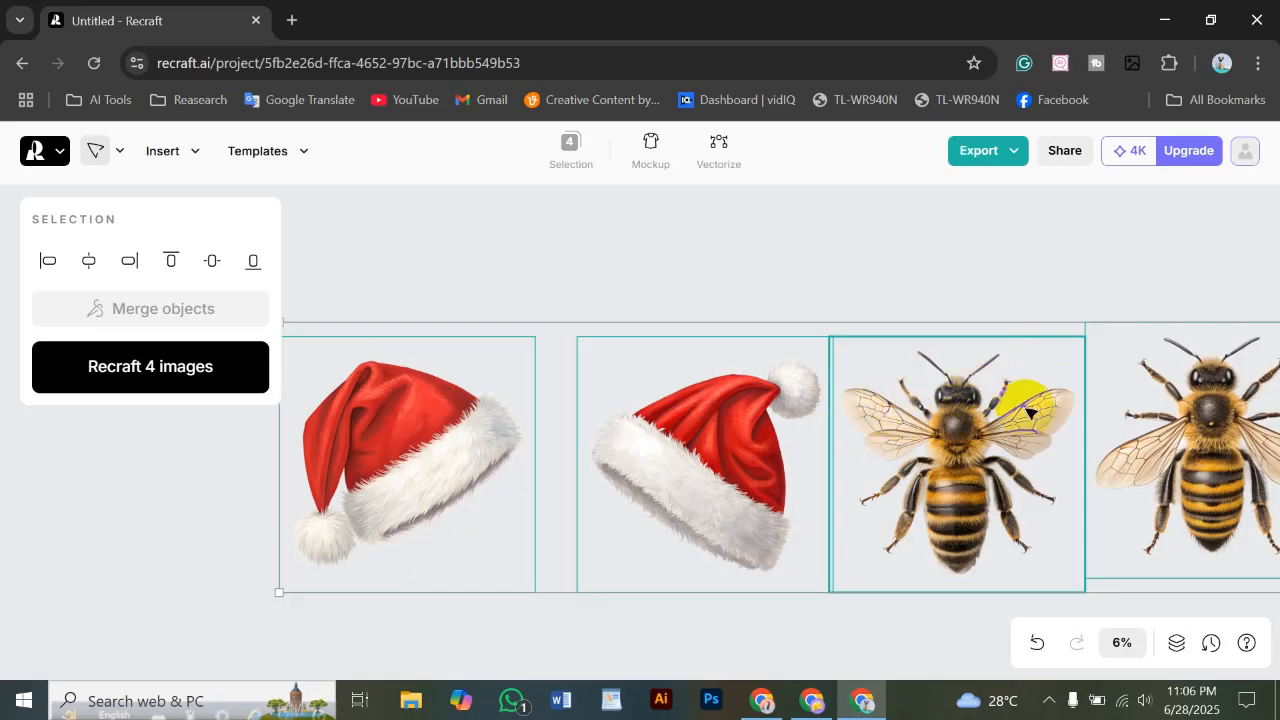
pyautogui.click(1010, 152)
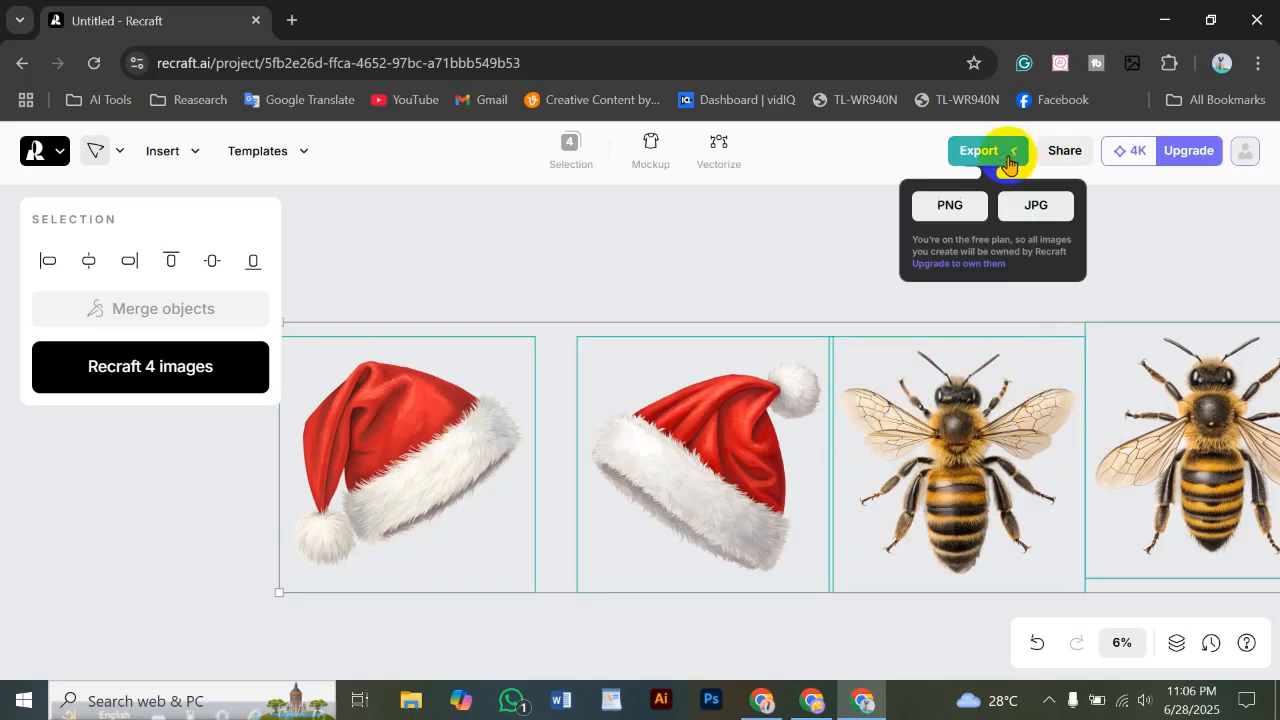
pyautogui.click(953, 212)
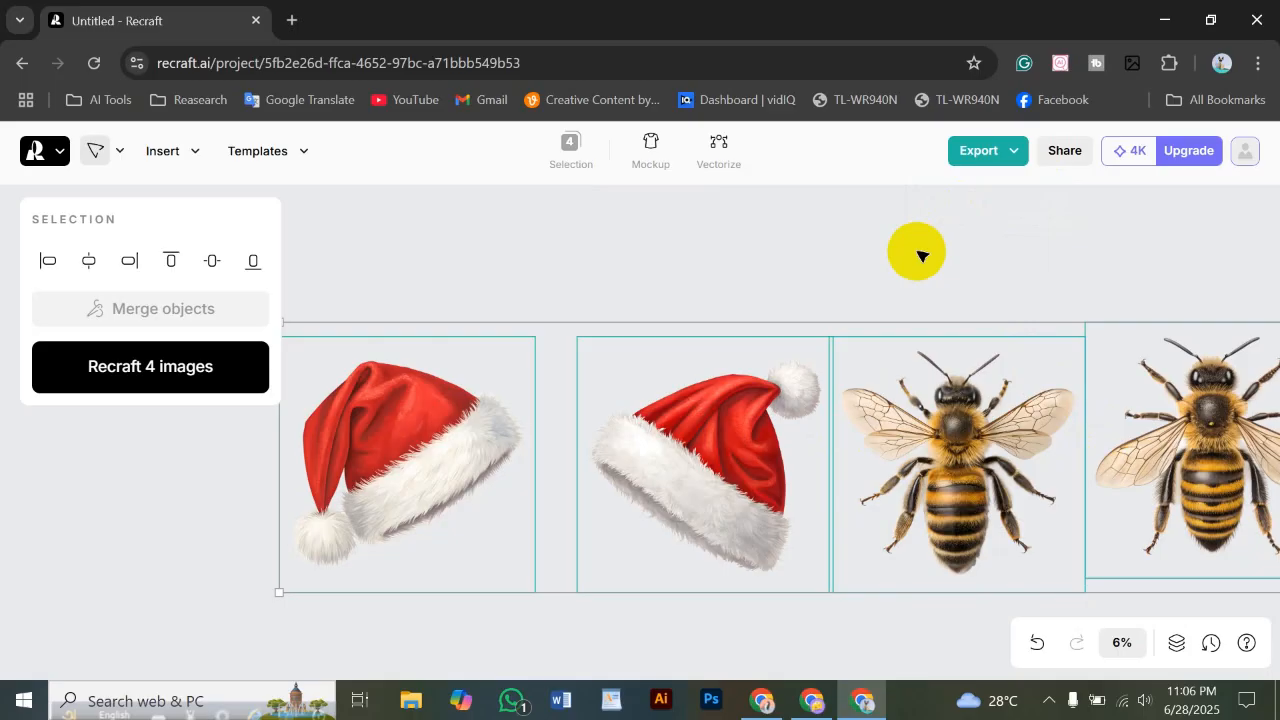
pyautogui.click(978, 155)
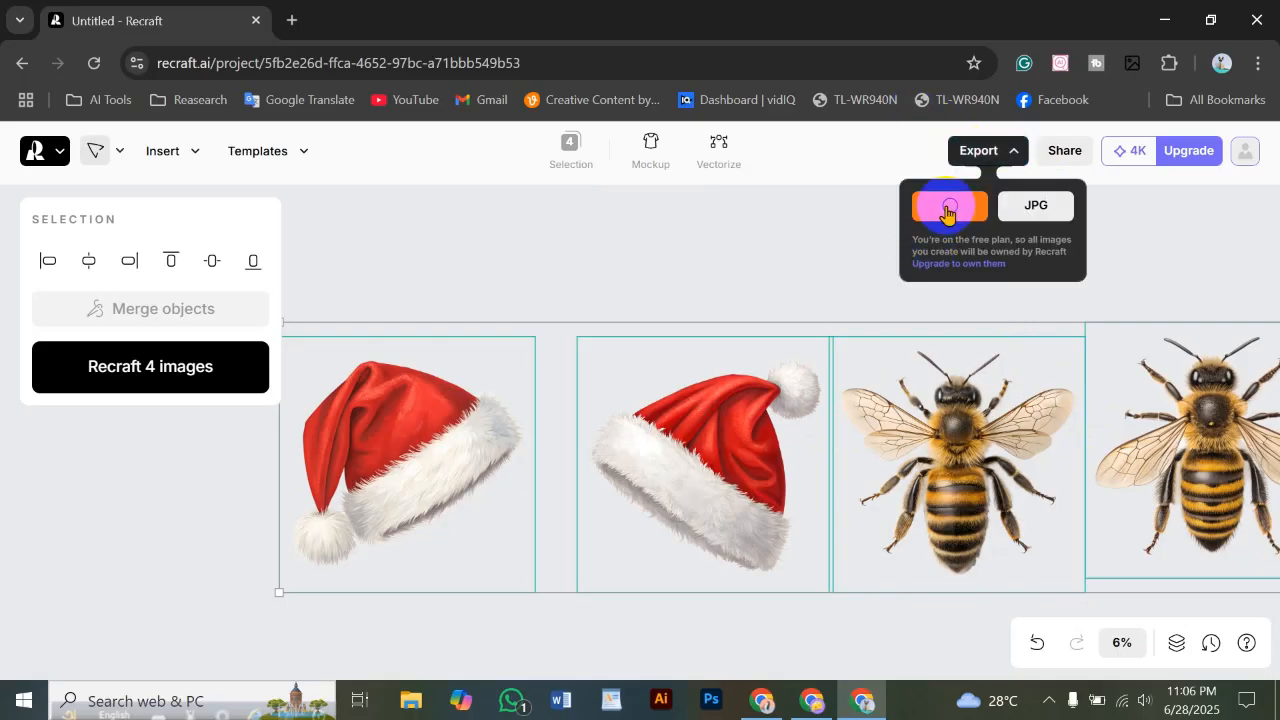
pyautogui.click(990, 158)
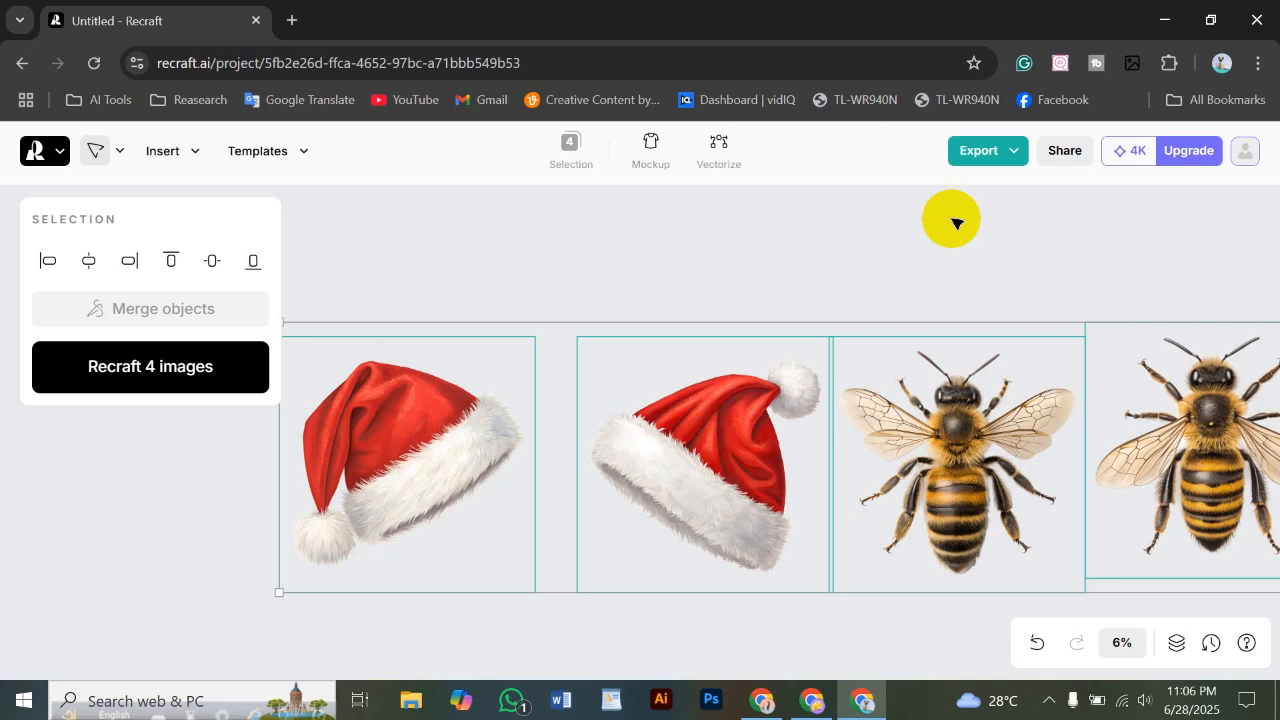
# Switch to the Adobe Stock contributor site, view the uploaded files page, and return to Recraft
pyautogui.click(815, 700)
pyautogui.scroll(2, 280, 220)
pyautogui.click(340, 149)
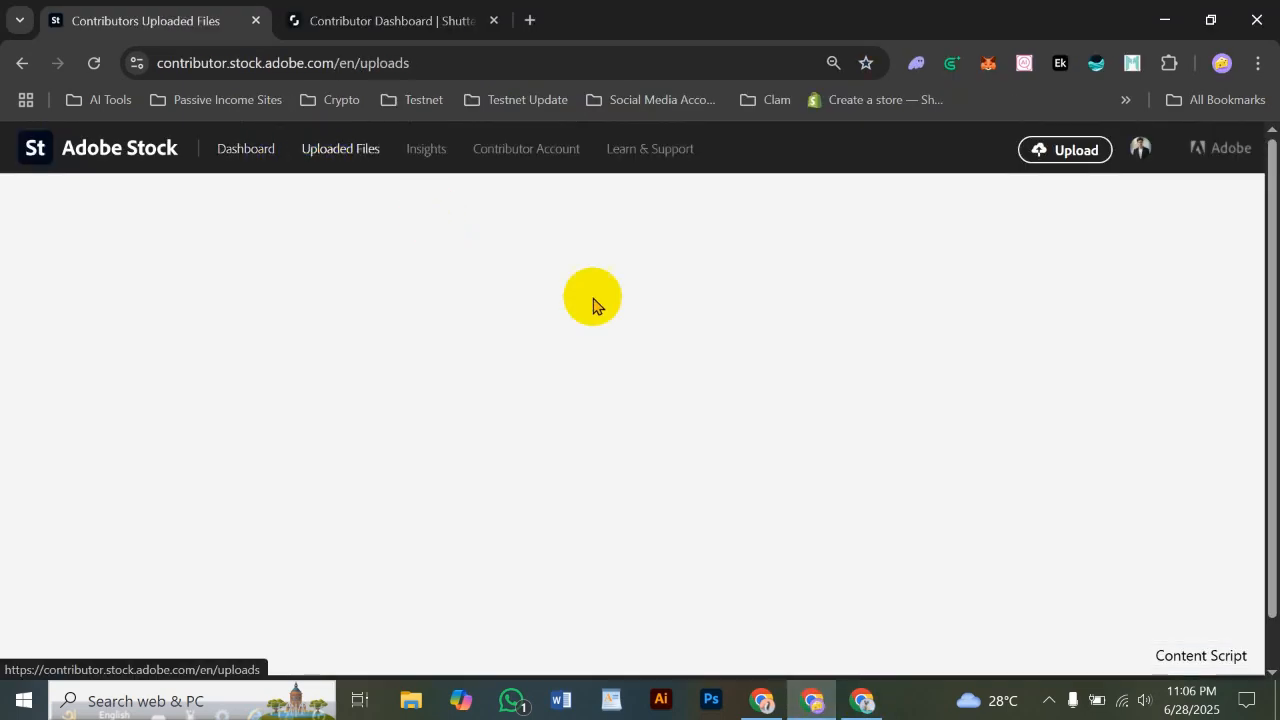
pyautogui.click(1163, 20)
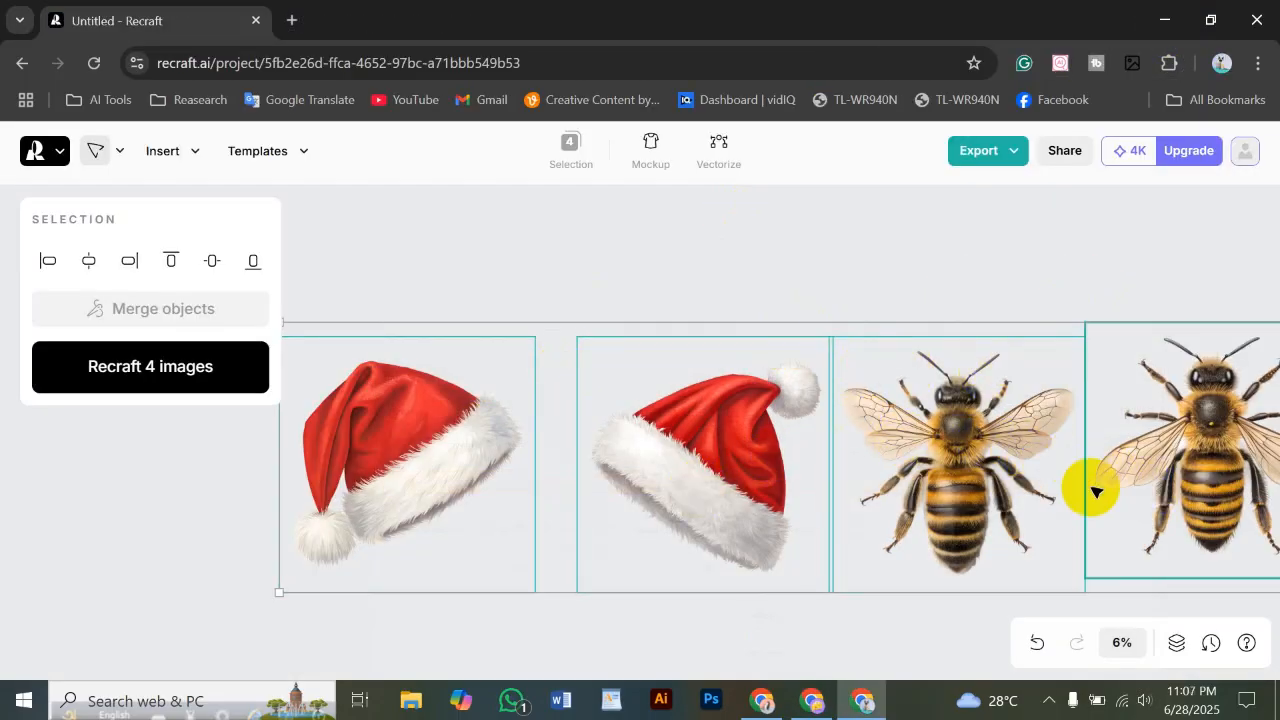
# Shift the row of four images slightly up and align the outer bee level with and close to its neighbour
pyautogui.hotkey('ctrl', '-')
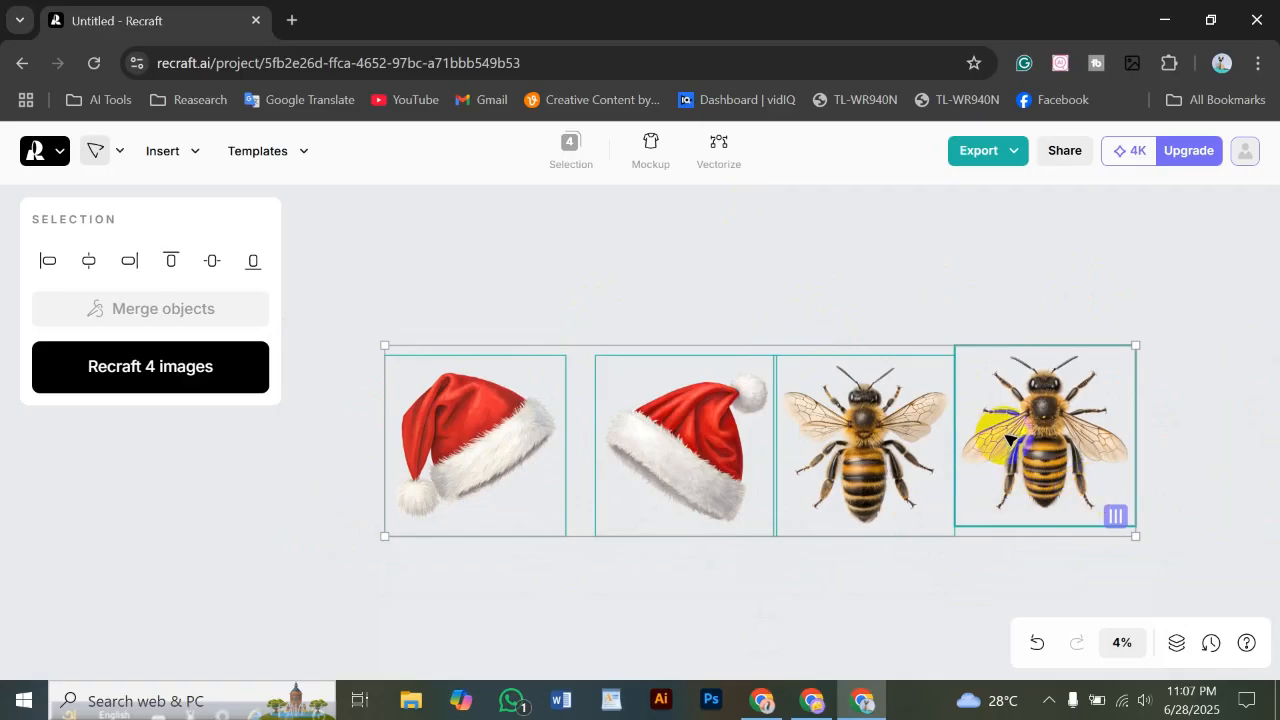
pyautogui.moveTo(1008, 437)
pyautogui.mouseDown()
pyautogui.moveTo(1028, 443)
pyautogui.moveTo(1006, 424)
pyautogui.mouseUp()
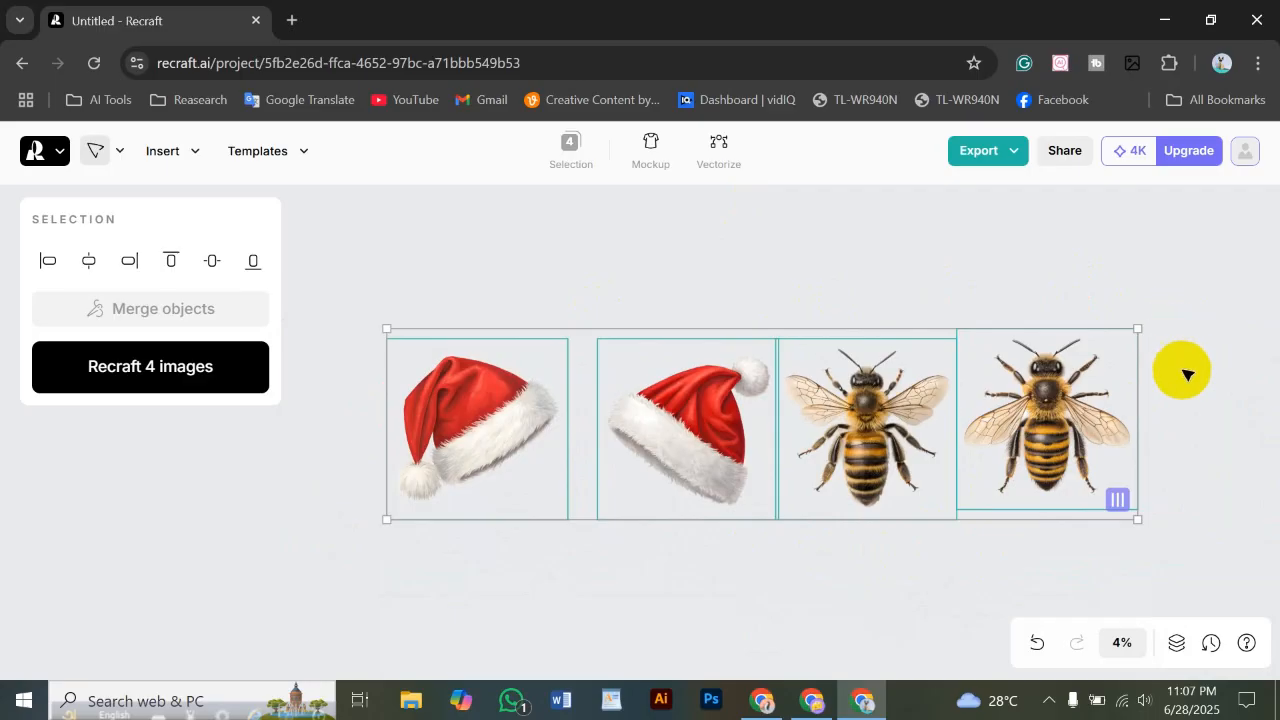
pyautogui.click(1180, 340)
pyautogui.moveTo(1011, 418); pyautogui.dragTo(1028, 428)
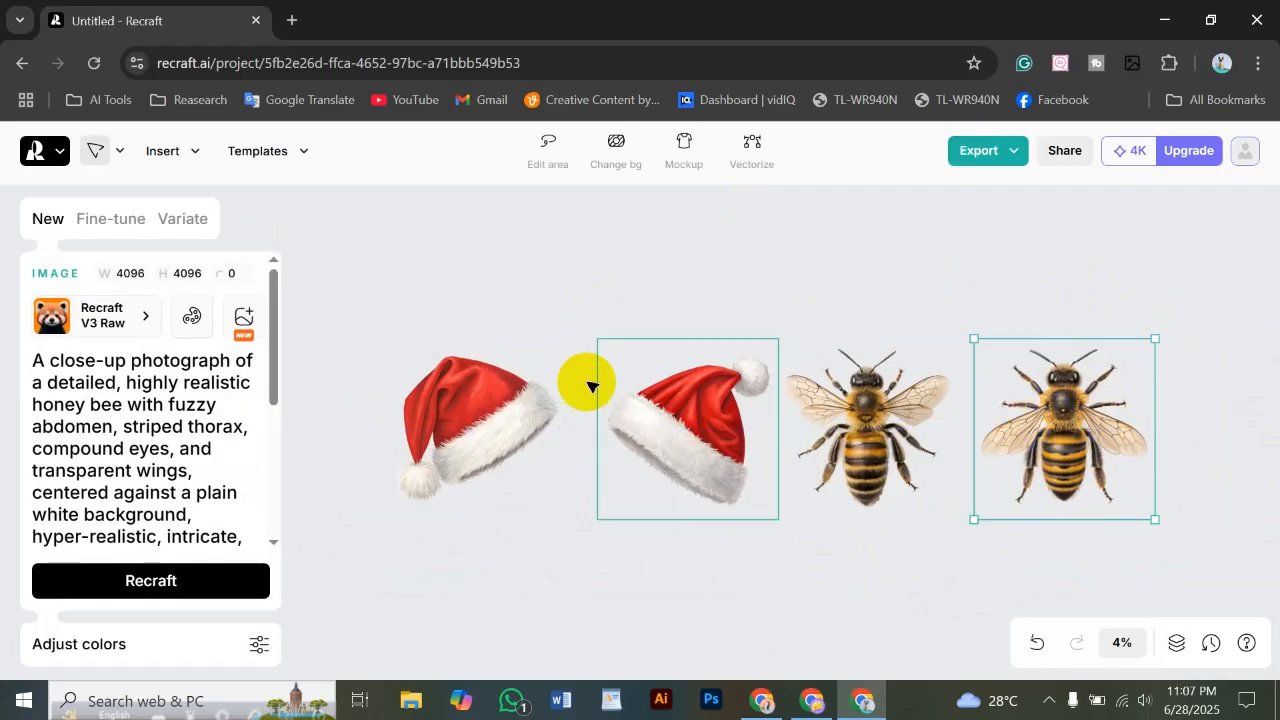
pyautogui.moveTo(350, 230); pyautogui.dragTo(1120, 535)
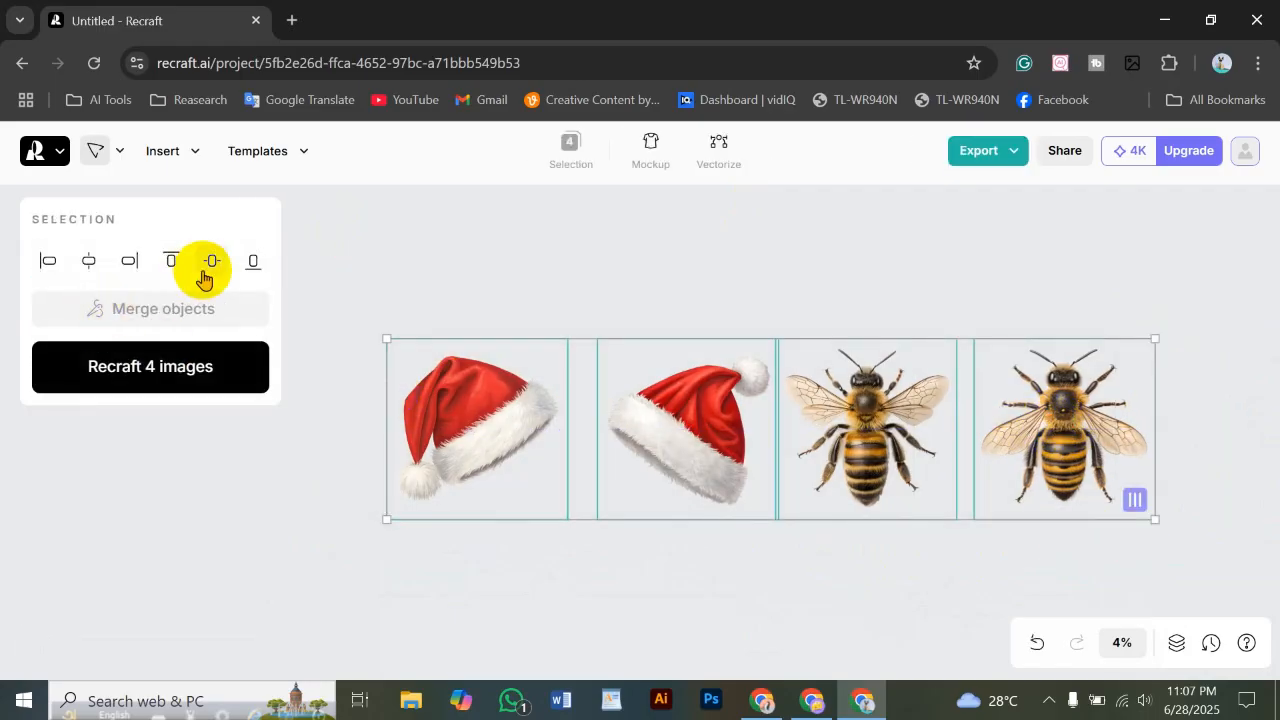
pyautogui.click(974, 243)
pyautogui.moveTo(1045, 410); pyautogui.dragTo(1040, 418)
pyautogui.click(834, 277)
pyautogui.click(452, 416)
pyautogui.click(663, 430)
pyautogui.click(866, 430)
pyautogui.click(1020, 455)
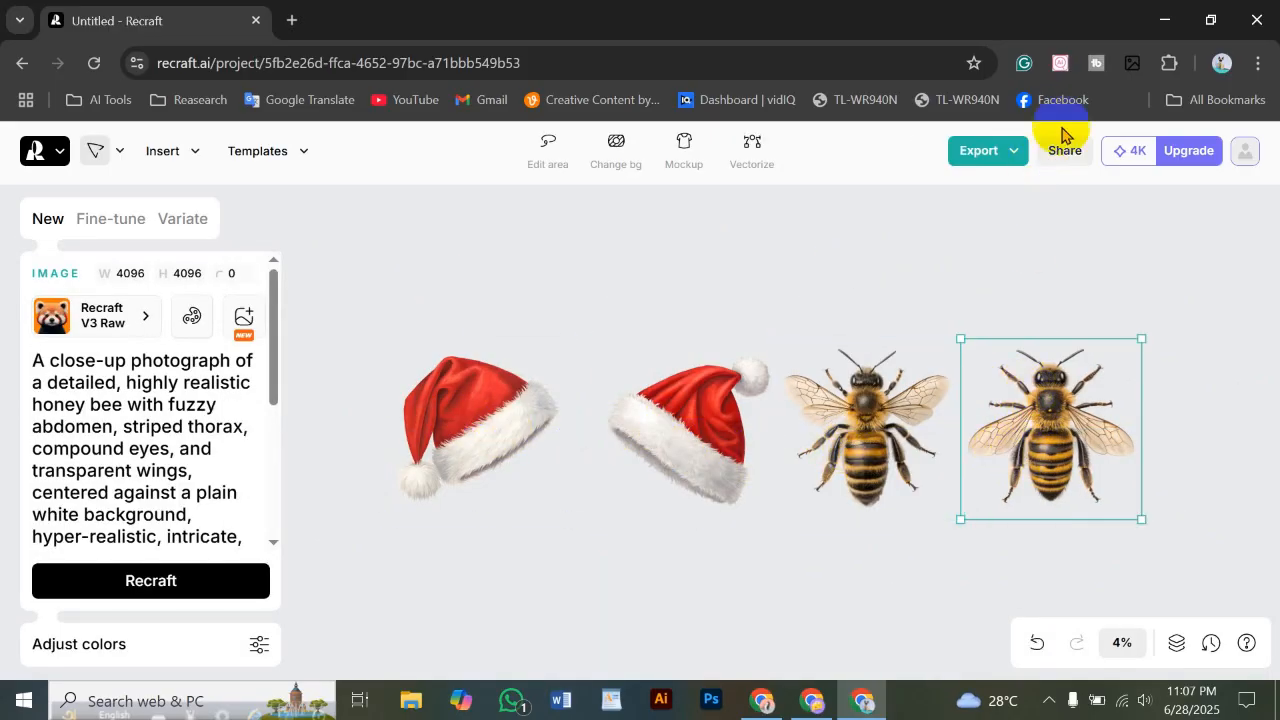
# Select both Santa hats and both bees and export the four images as PNG
pyautogui.click(1000, 160)
pyautogui.moveTo(370, 300); pyautogui.dragTo(1000, 500)
pyautogui.click(990, 155)
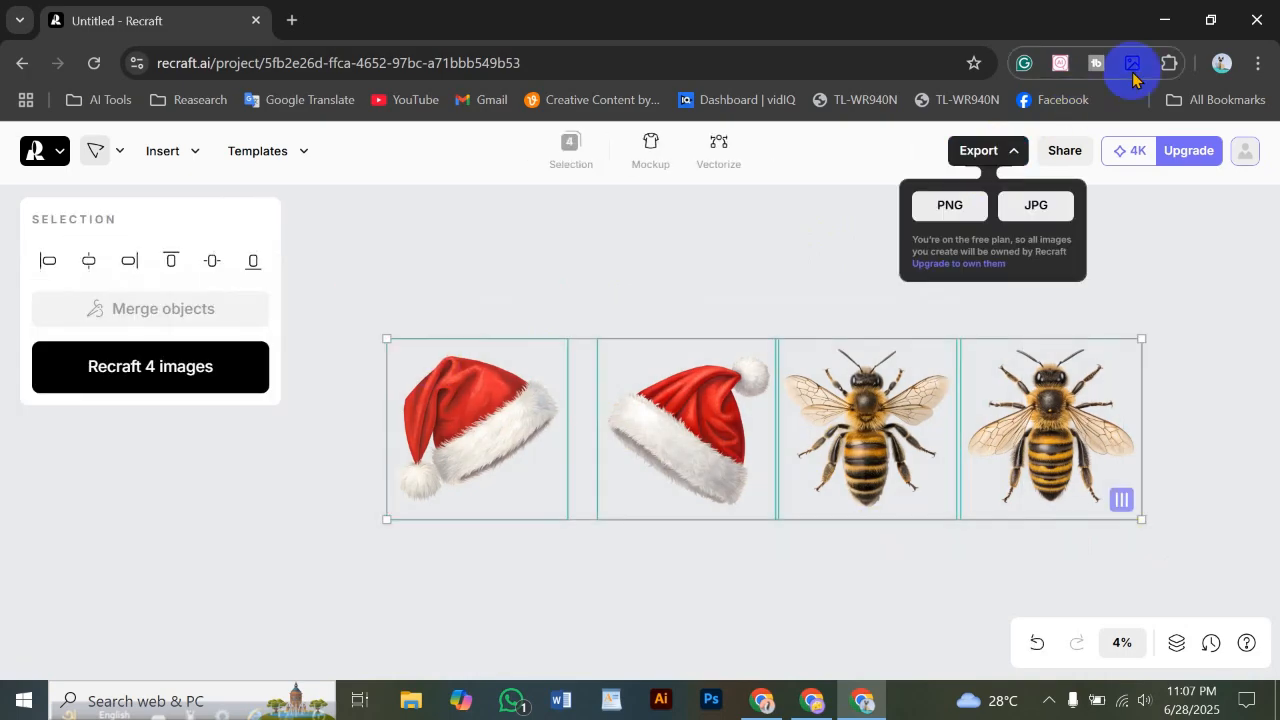
pyautogui.click(1222, 301)
pyautogui.moveTo(455, 272); pyautogui.dragTo(1160, 570)
pyautogui.click(984, 151)
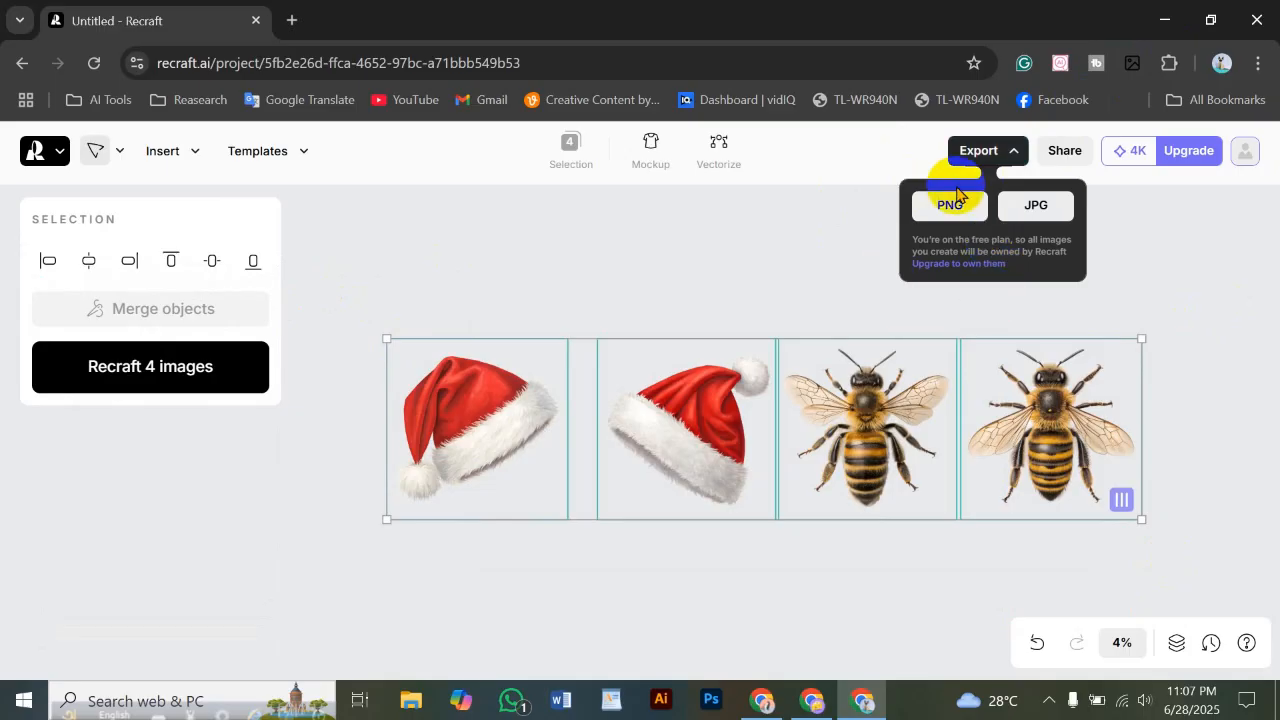
pyautogui.click(961, 208)
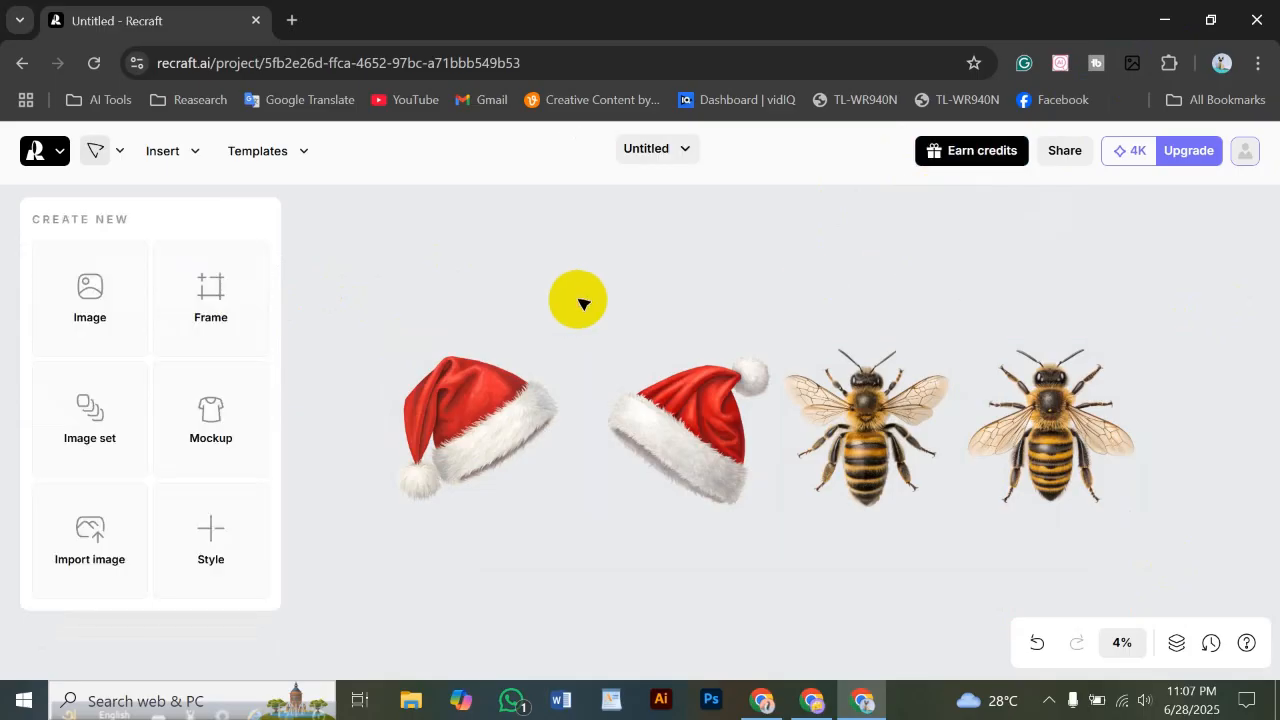
# Open the folder that contains the downloaded Untitled (1).zip from the browser's recent downloads
pyautogui.click(997, 165)
pyautogui.click(998, 152)
pyautogui.click(1188, 65)
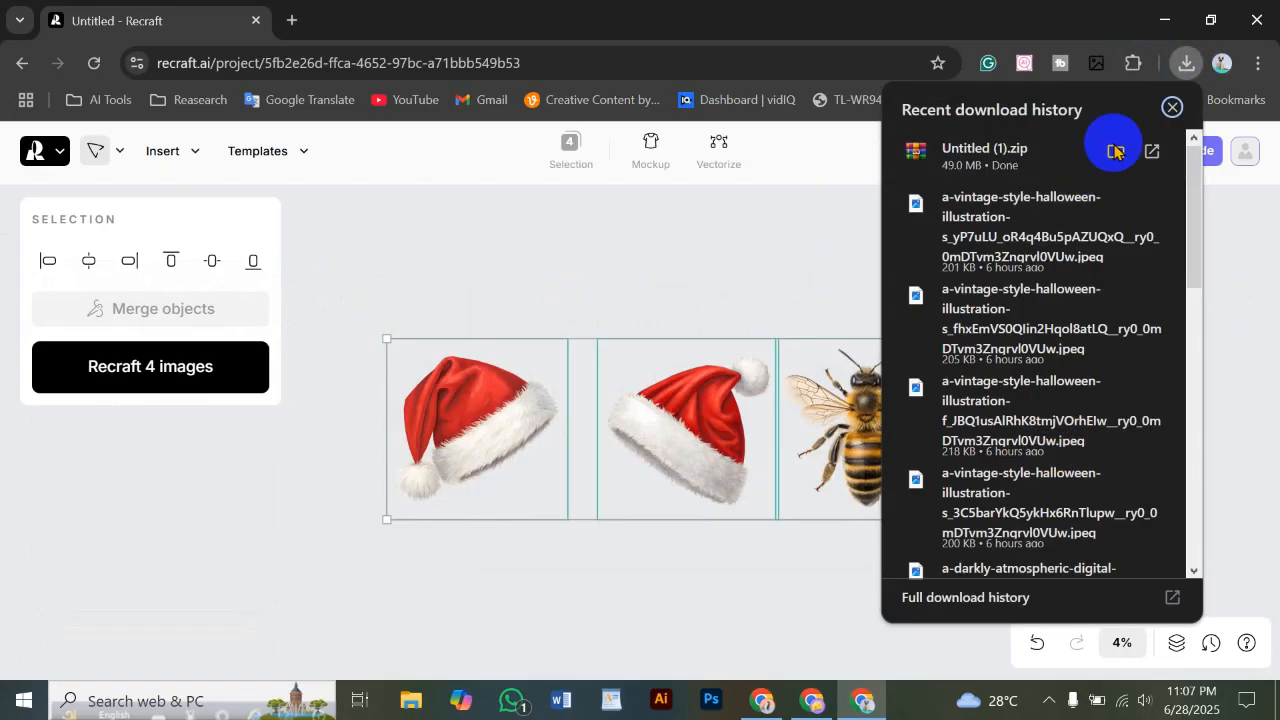
pyautogui.click(1115, 151)
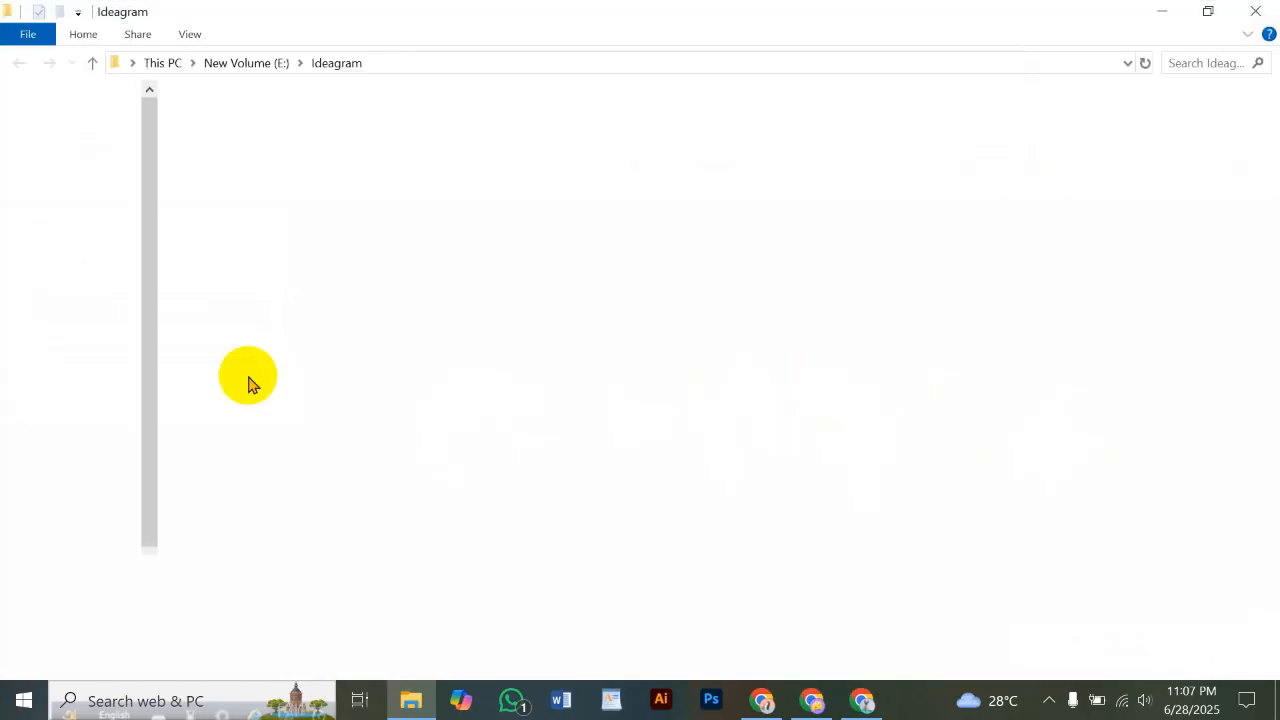
# Create a new folder named Recraft inside the Ideagram folder
pyautogui.moveTo(560, 342); pyautogui.dragTo(729, 429)
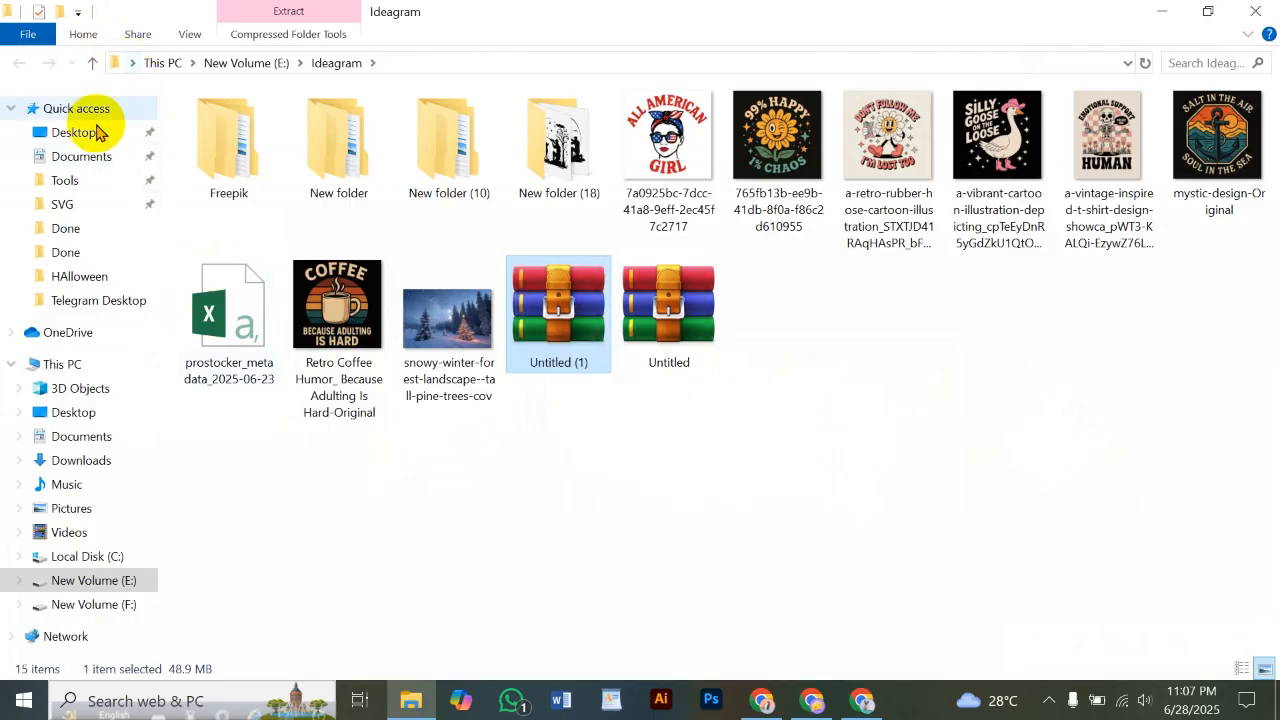
pyautogui.click(60, 12)
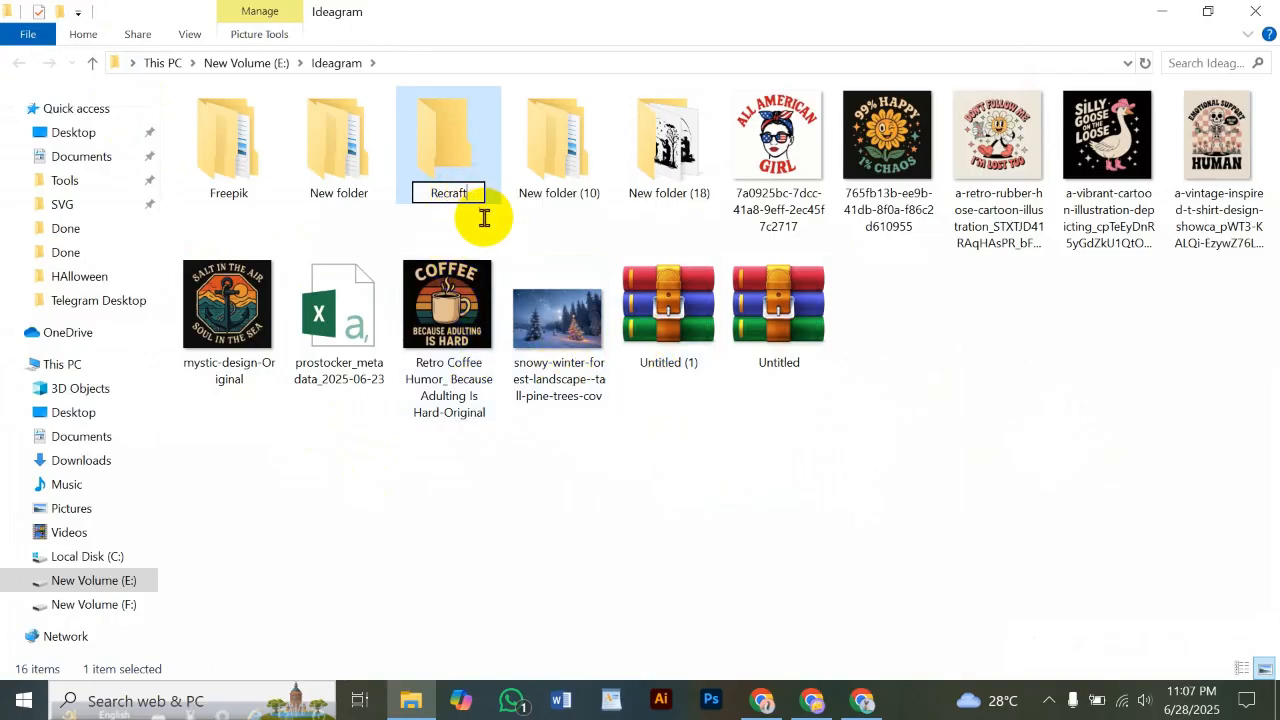
pyautogui.press('Return')
# Move the Untitled (1) archive into the Recraft folder and open that folder with large thumbnails
pyautogui.click(670, 365)
pyautogui.moveTo(670, 340); pyautogui.dragTo(670, 145)
pyautogui.doubleClick(669, 145)
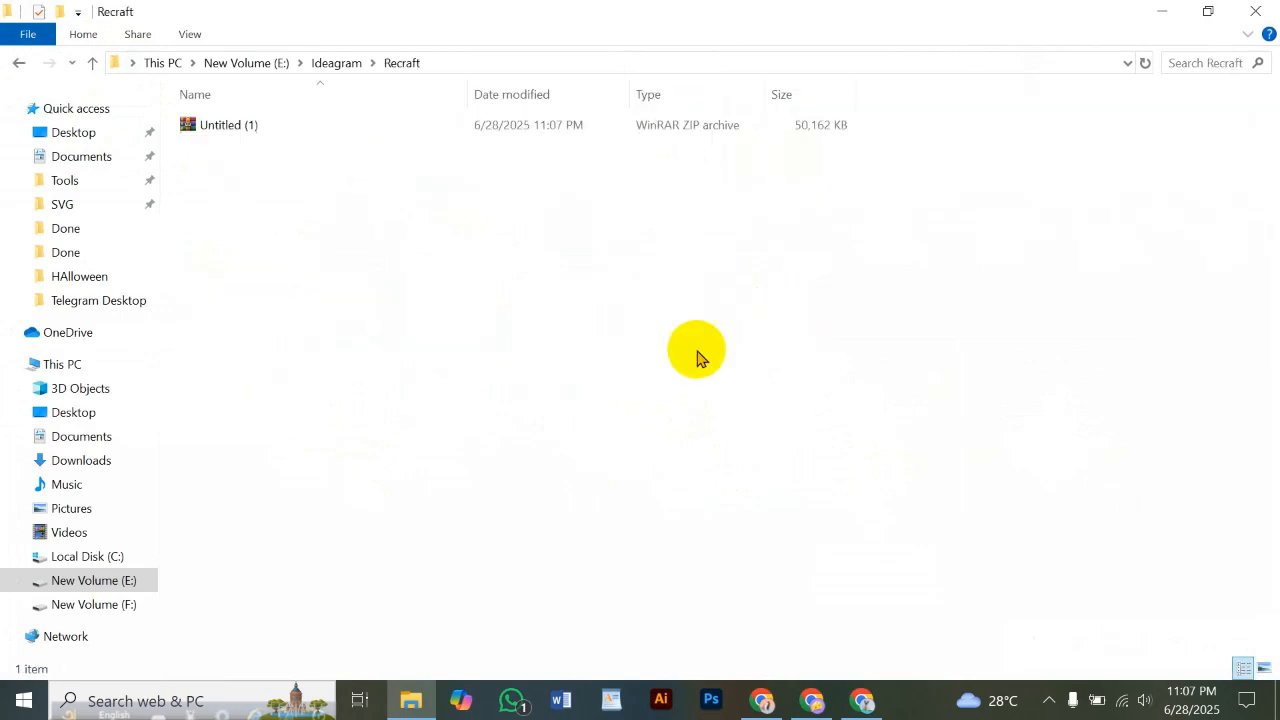
pyautogui.click(1266, 669)
# Extract the Untitled (1) archive into the Recraft folder and delete the archive
pyautogui.click(240, 145)
pyautogui.rightClick(240, 130)
pyautogui.click(285, 207)
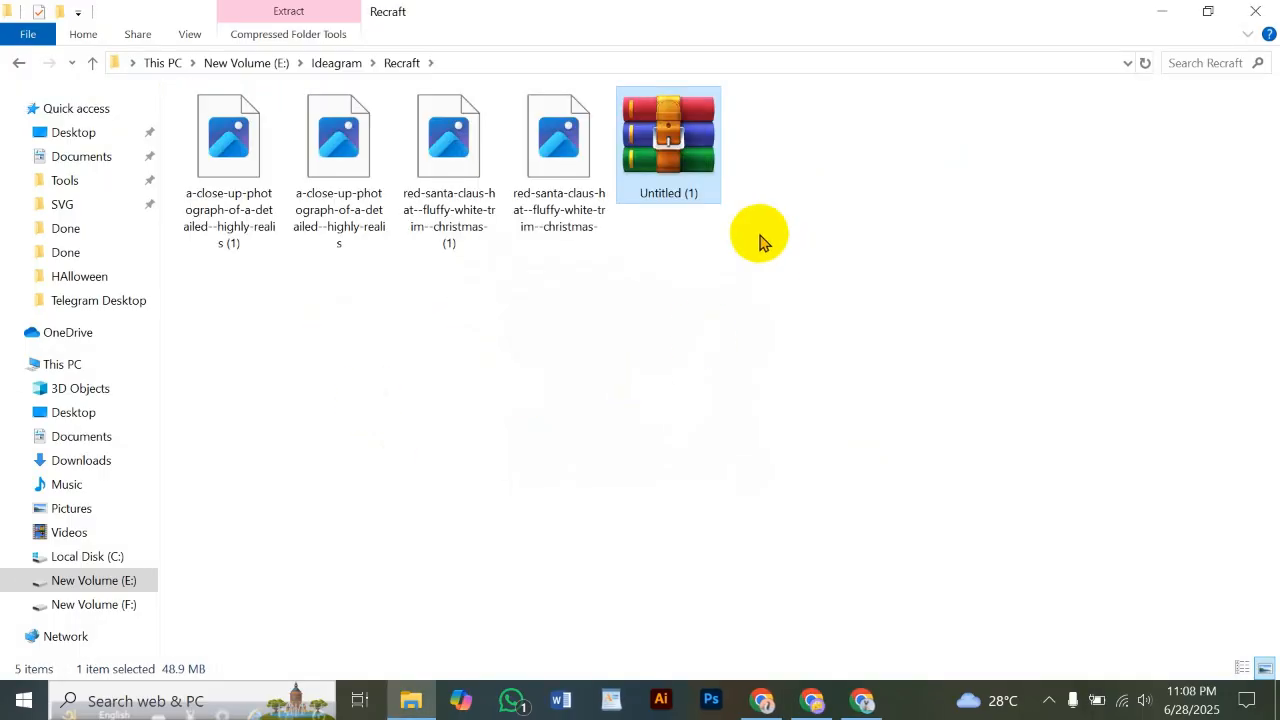
pyautogui.press('Delete')
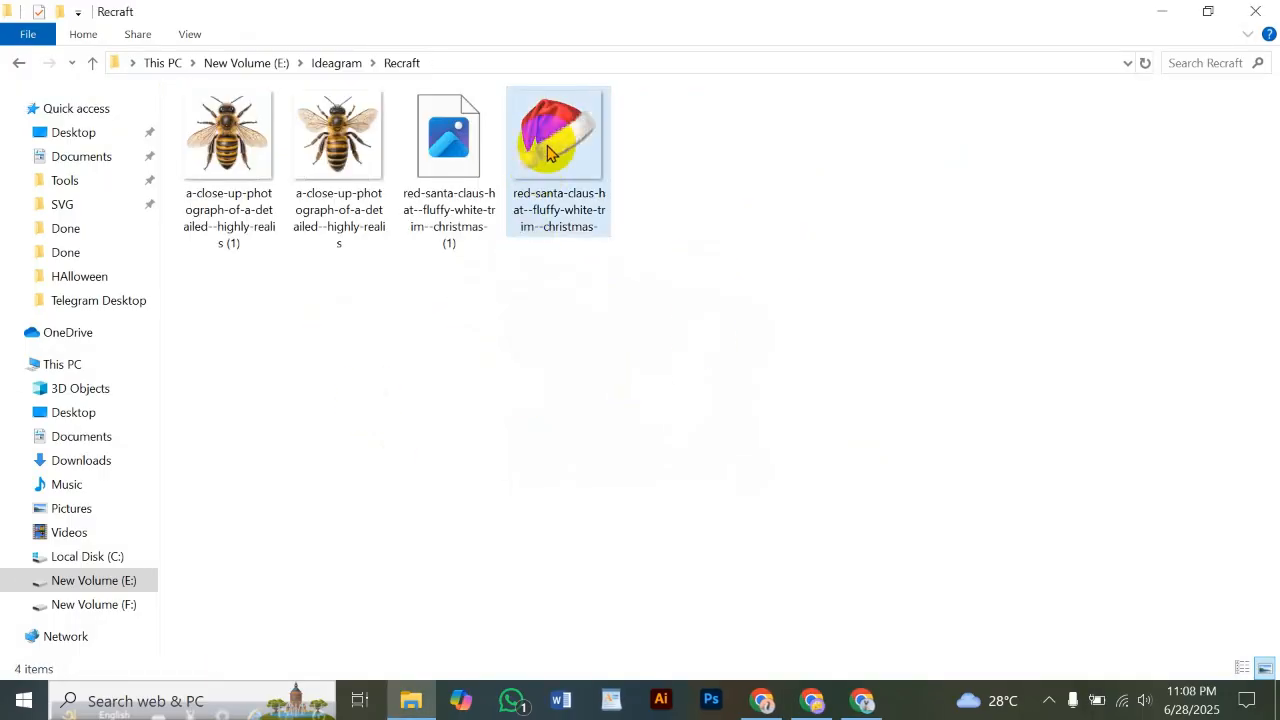
# Inspect the pixel dimensions and file size of the Santa hat PNG in its properties
pyautogui.hotkey('shift', 'F10')
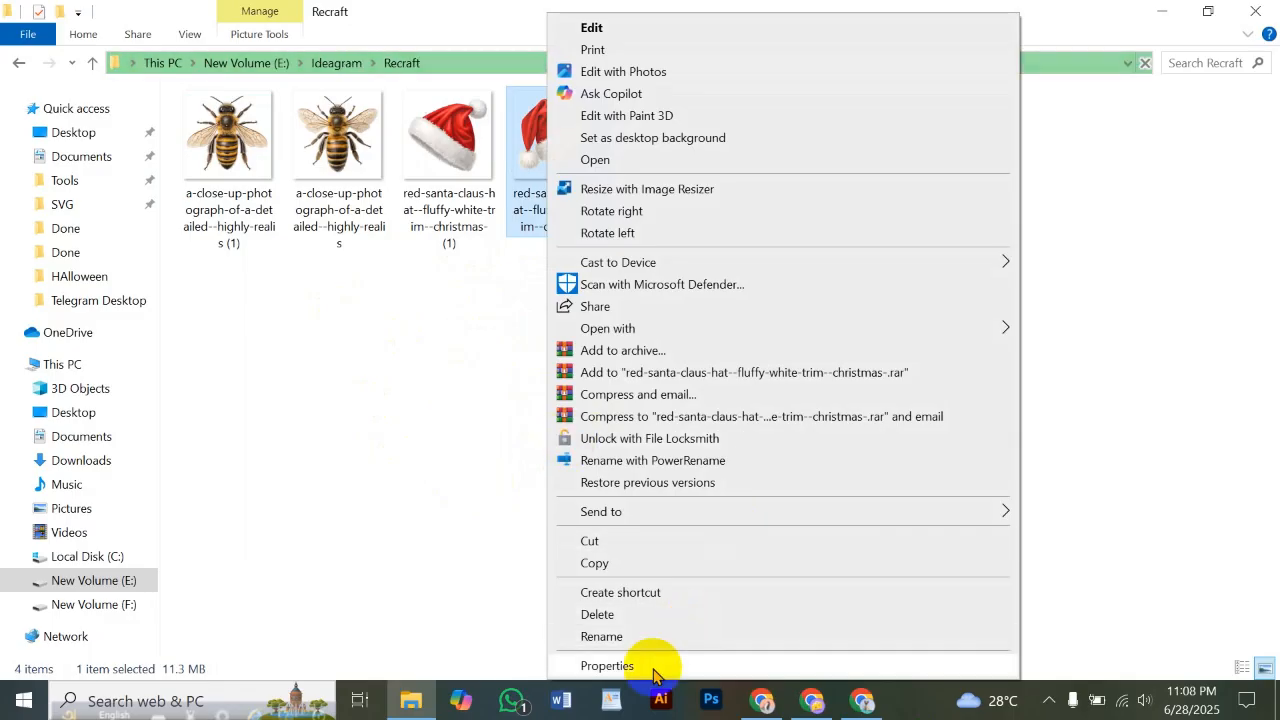
pyautogui.click(573, 125)
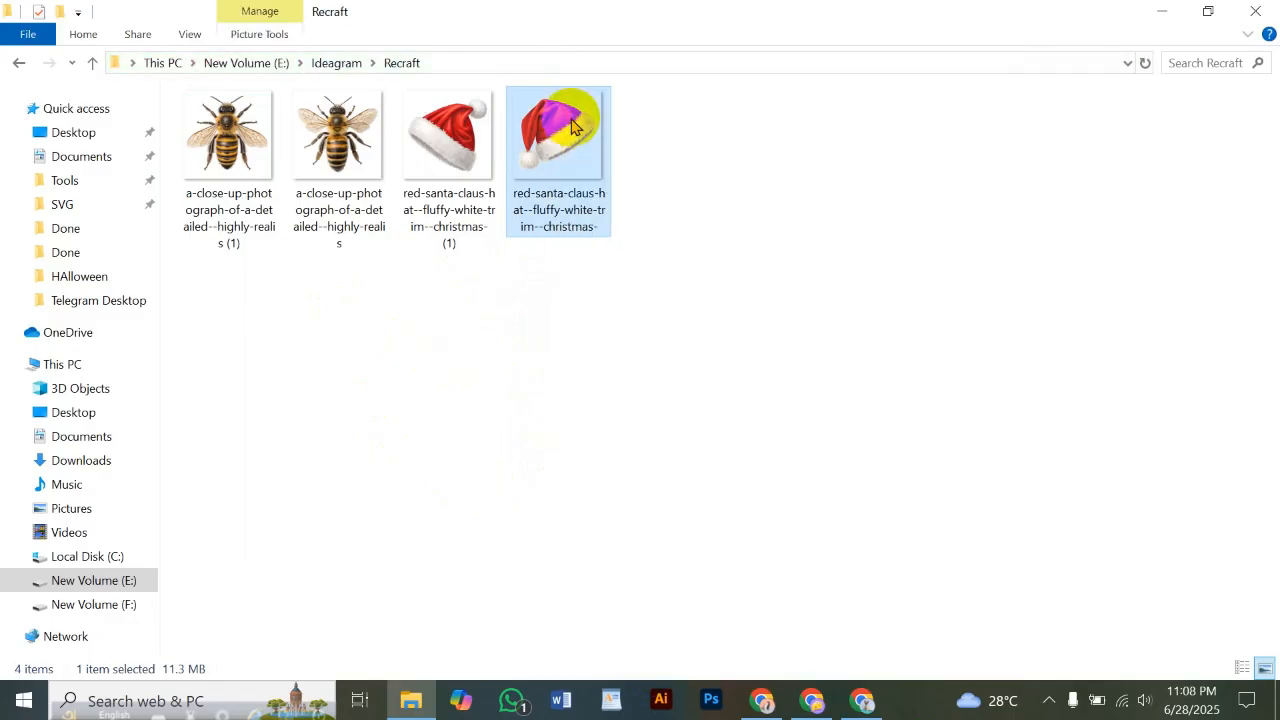
pyautogui.hotkey('shift', 'F10')
pyautogui.click(610, 663)
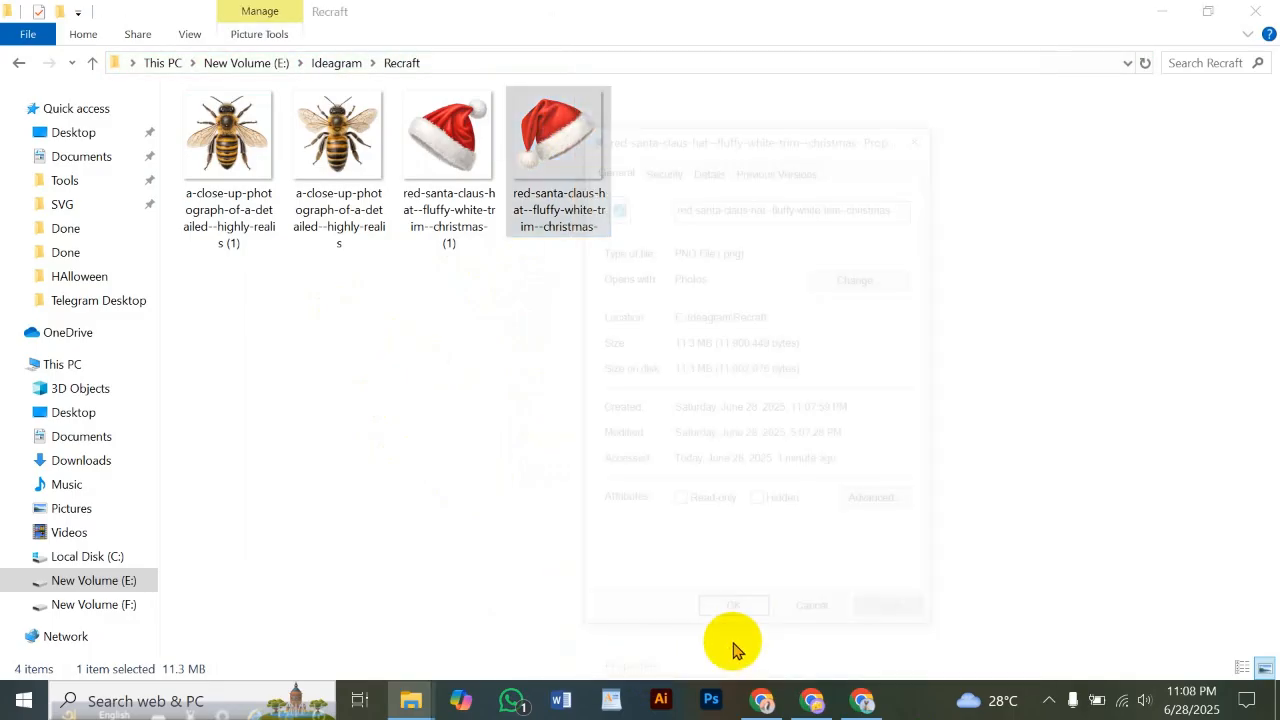
pyautogui.click(708, 166)
pyautogui.scroll(-1, 693, 404)
pyautogui.scroll(1, 690, 390)
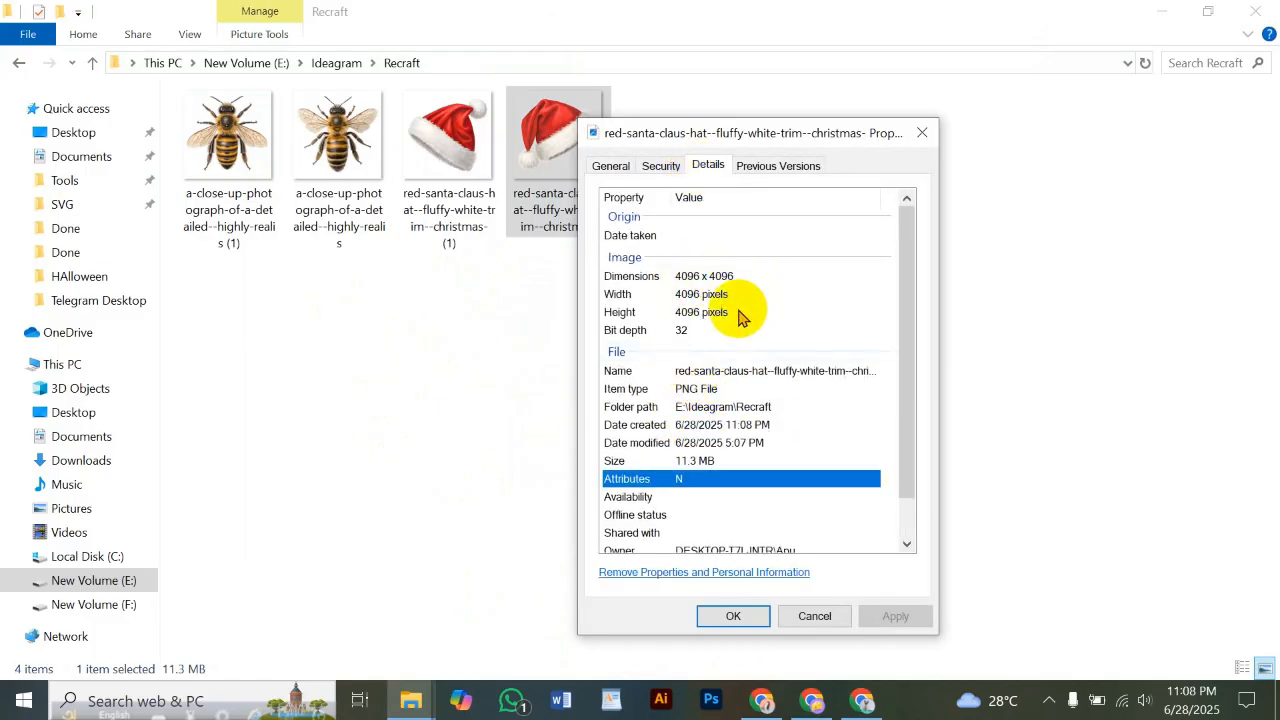
pyautogui.click(611, 167)
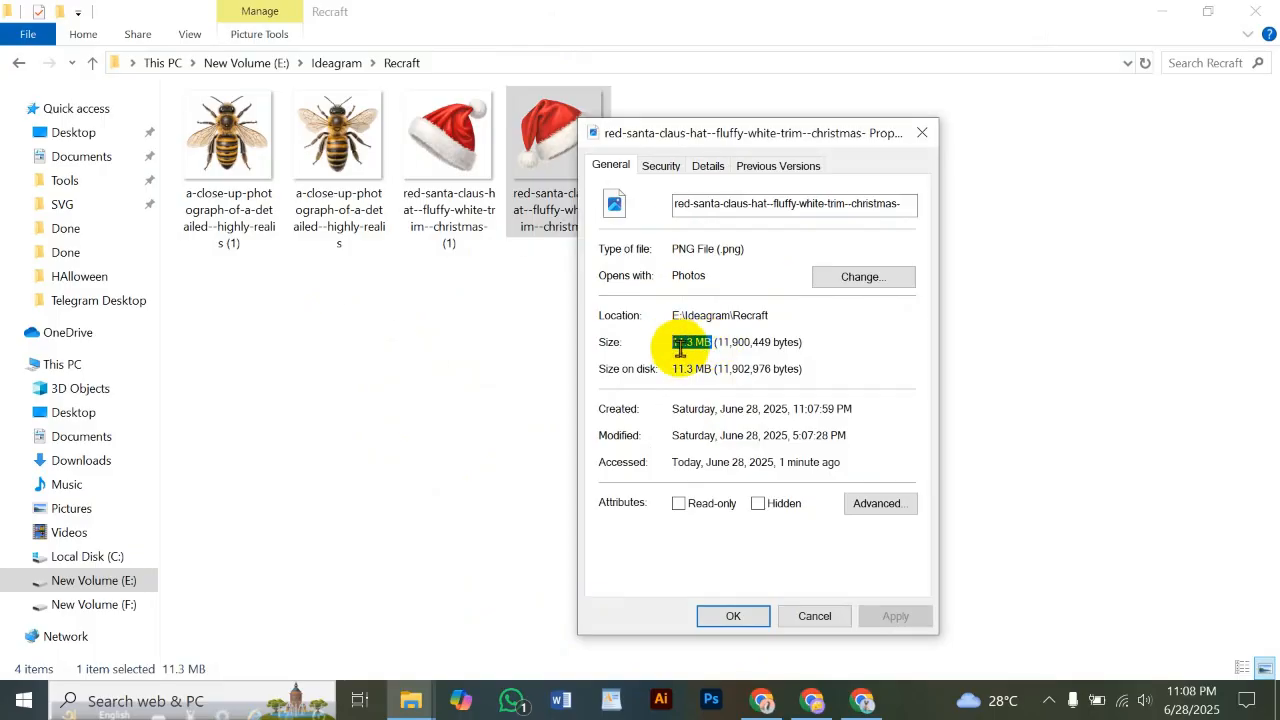
pyautogui.click(814, 615)
# Check the combined properties of the four PNG images in the Recraft folder and upload them to Adobe Stock
pyautogui.click(469, 300)
pyautogui.moveTo(725, 200); pyautogui.dragTo(271, 143)
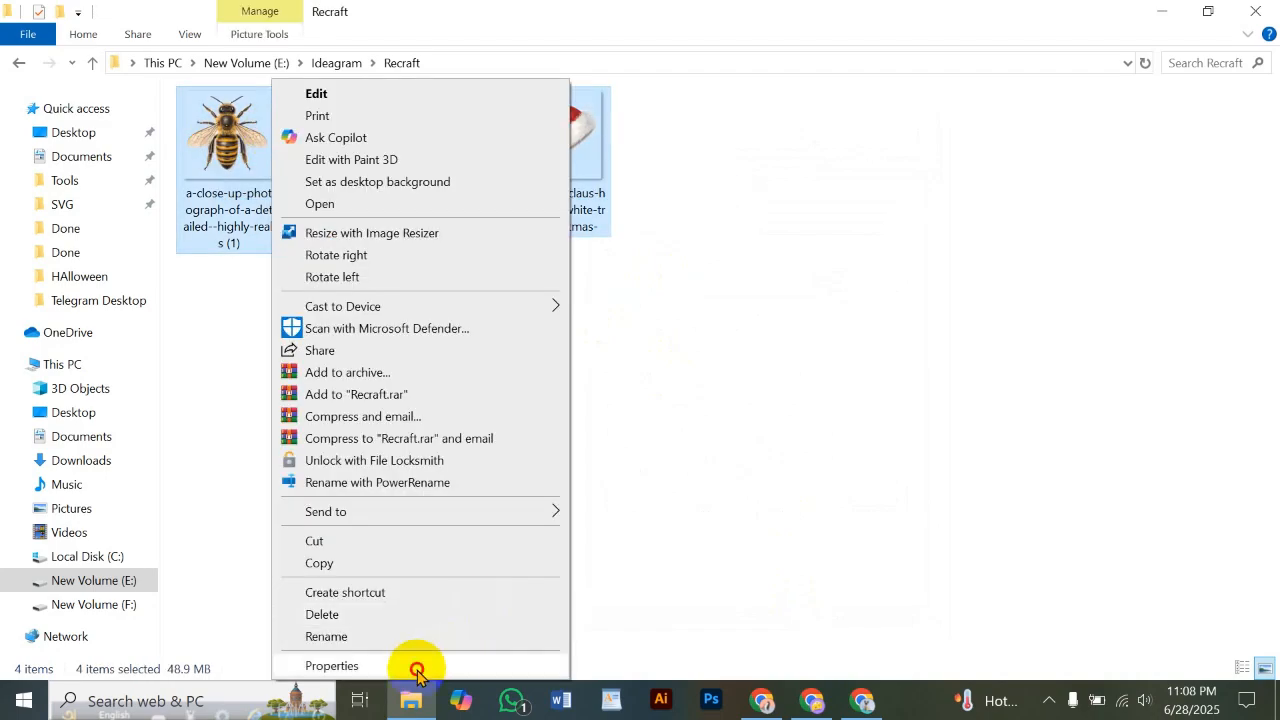
pyautogui.click(414, 665)
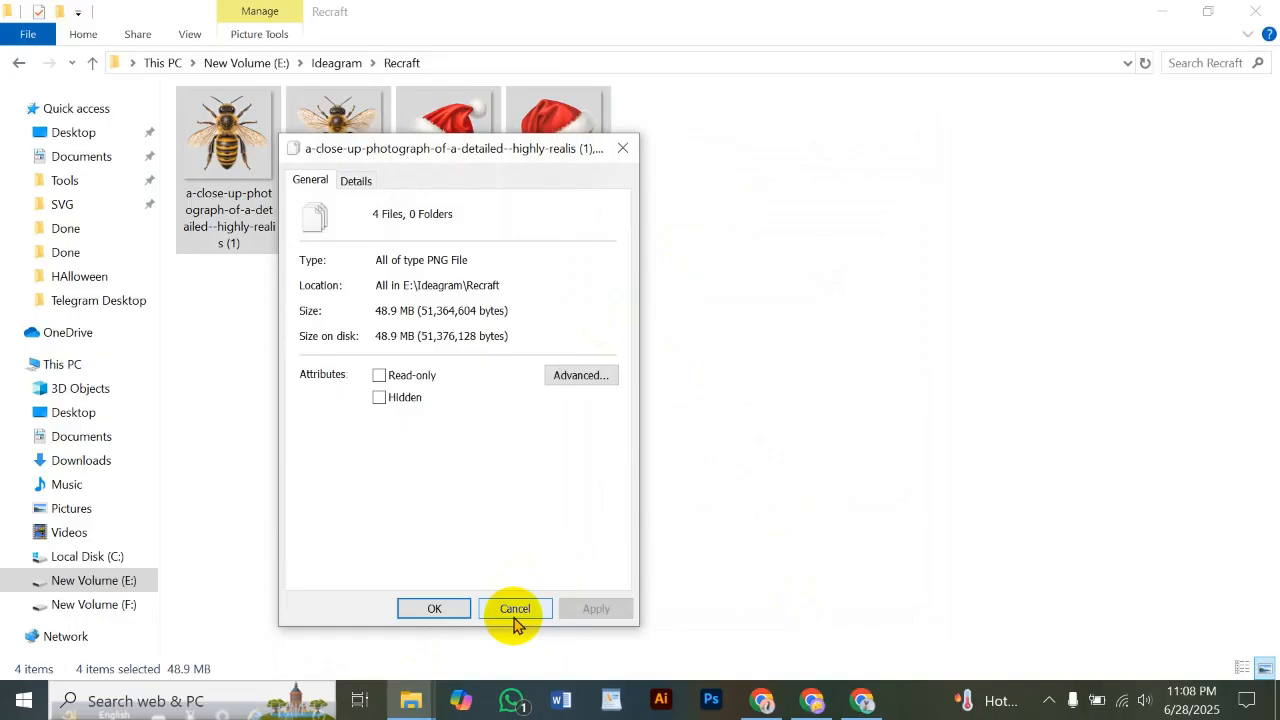
pyautogui.click(514, 617)
pyautogui.click(651, 311)
pyautogui.moveTo(651, 311); pyautogui.dragTo(507, 432)
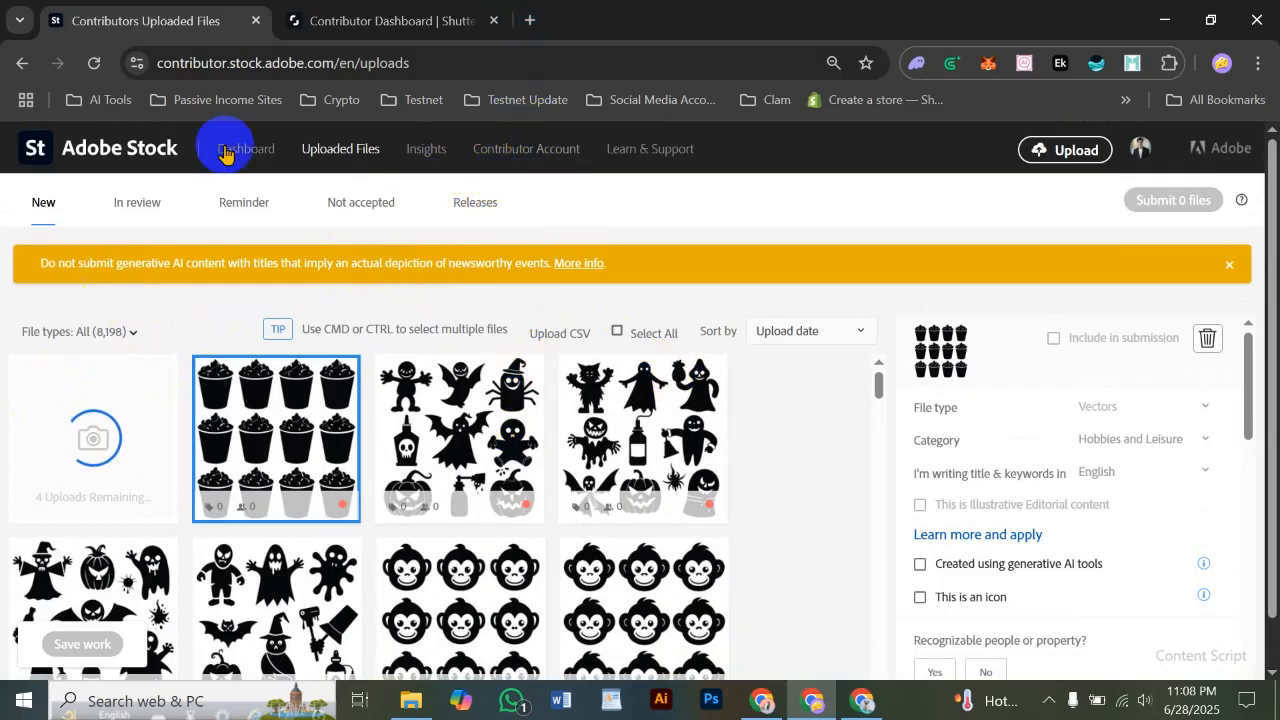
pyautogui.click(530, 20)
pyautogui.click(102, 100)
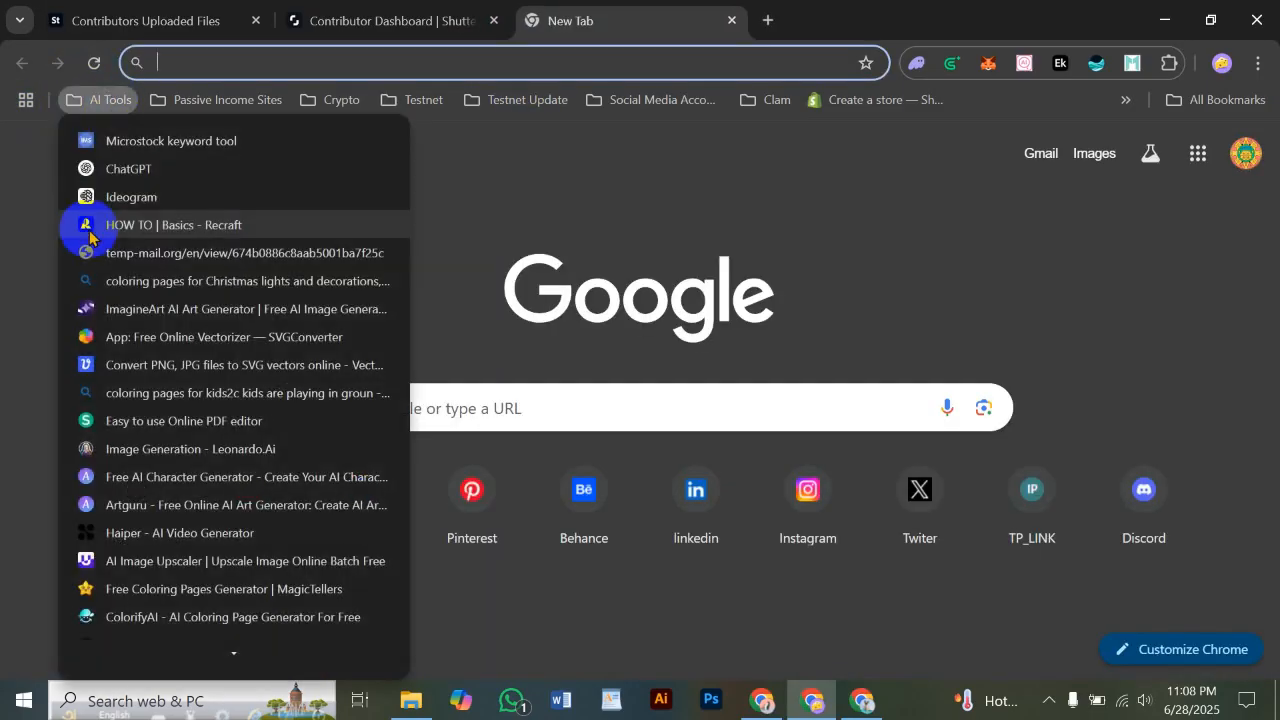
pyautogui.scroll(-3, 215, 452)
pyautogui.scroll(-2, 215, 452)
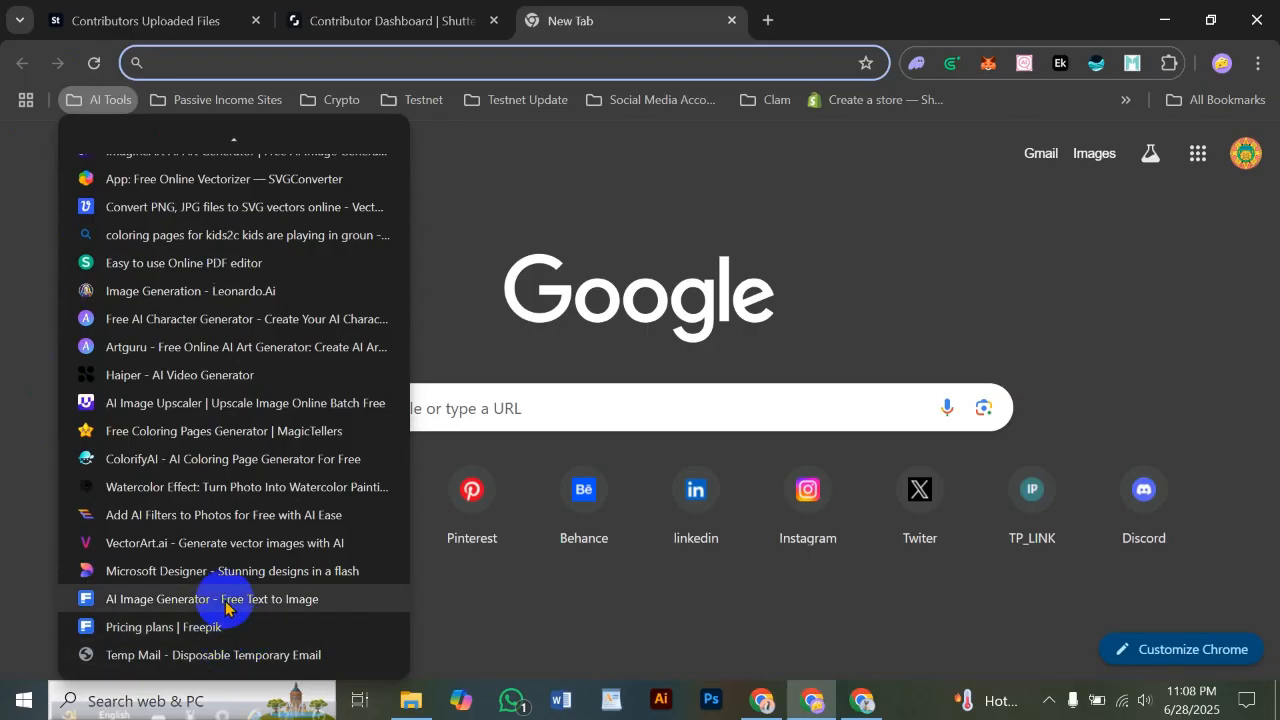
pyautogui.scroll(5, 225, 600)
pyautogui.click(26, 343)
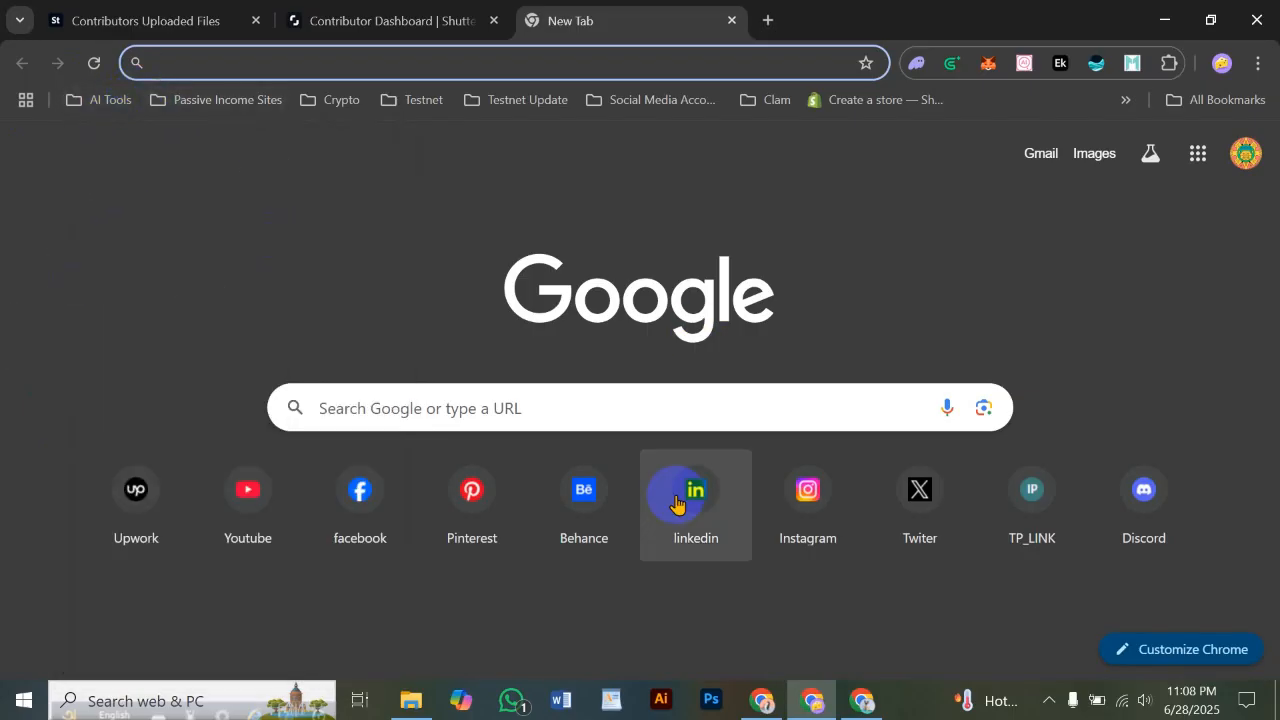
# Switch to the browser window with Recraft and open the bookmarked ProStocker metadata generator in a new tab
pyautogui.click(862, 700)
pyautogui.click(286, 17)
pyautogui.click(80, 103)
pyautogui.scroll(-5, 171, 331)
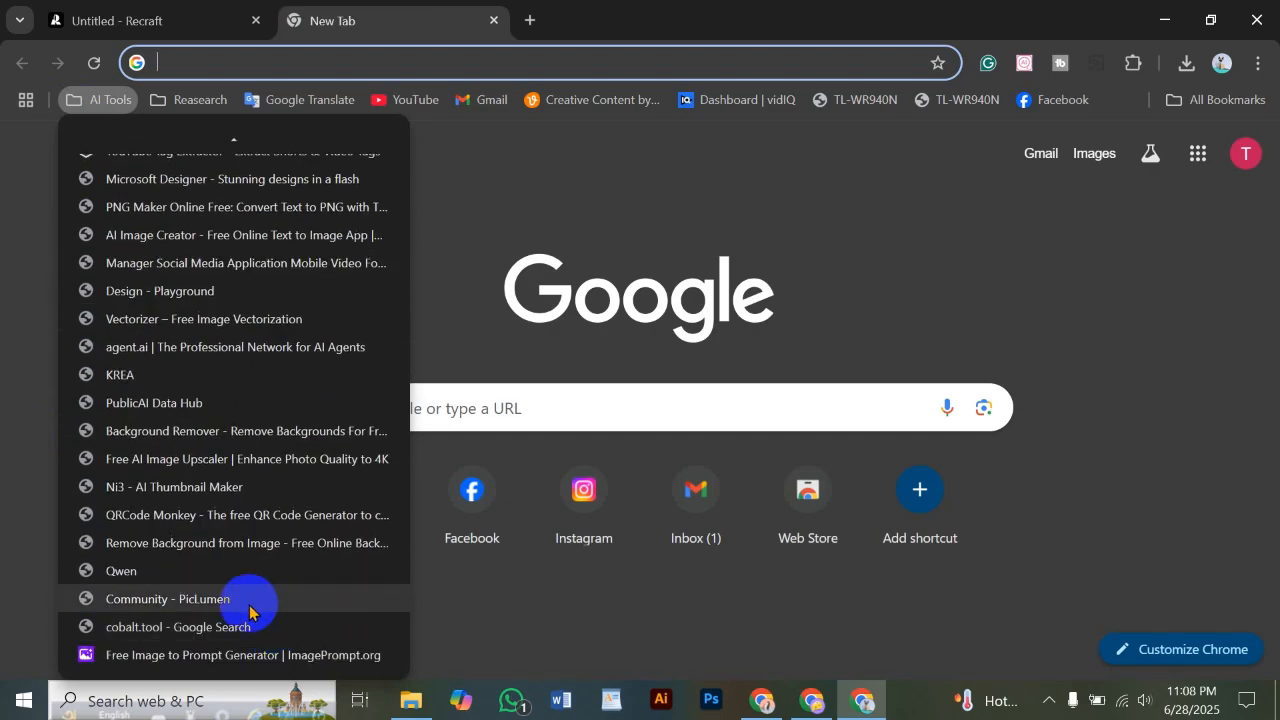
pyautogui.scroll(5, 137, 449)
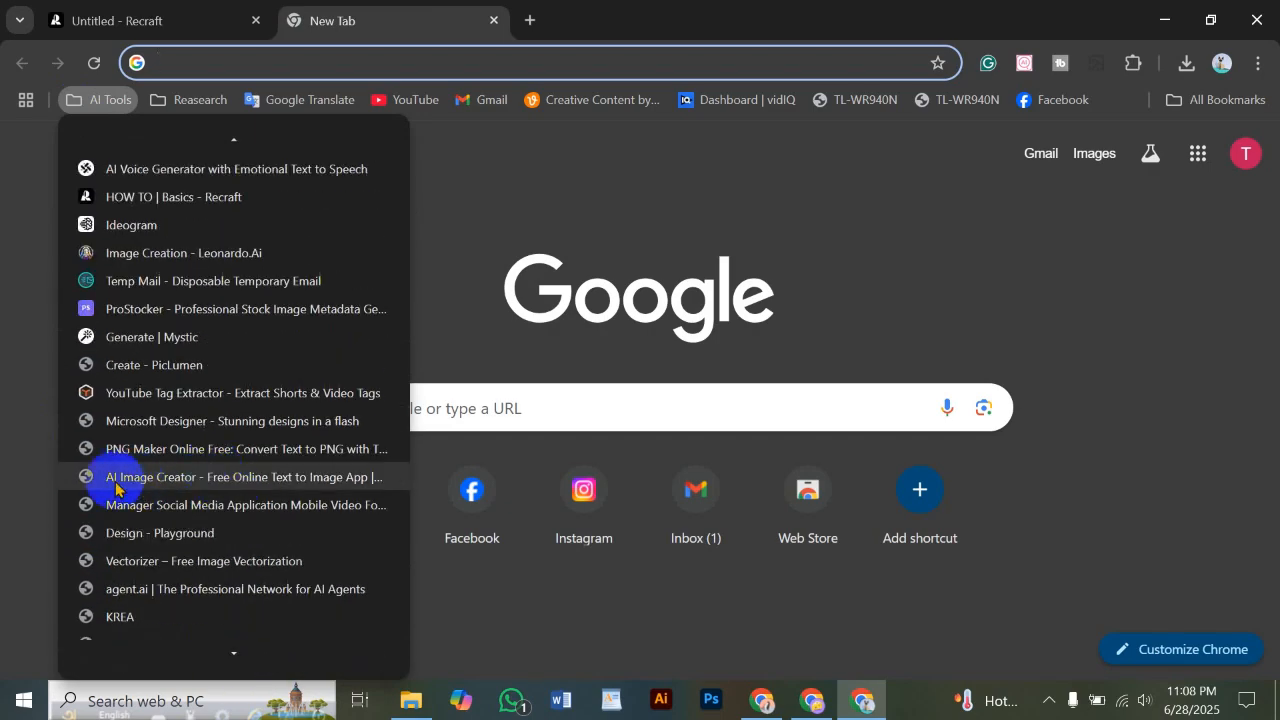
pyautogui.click(220, 309)
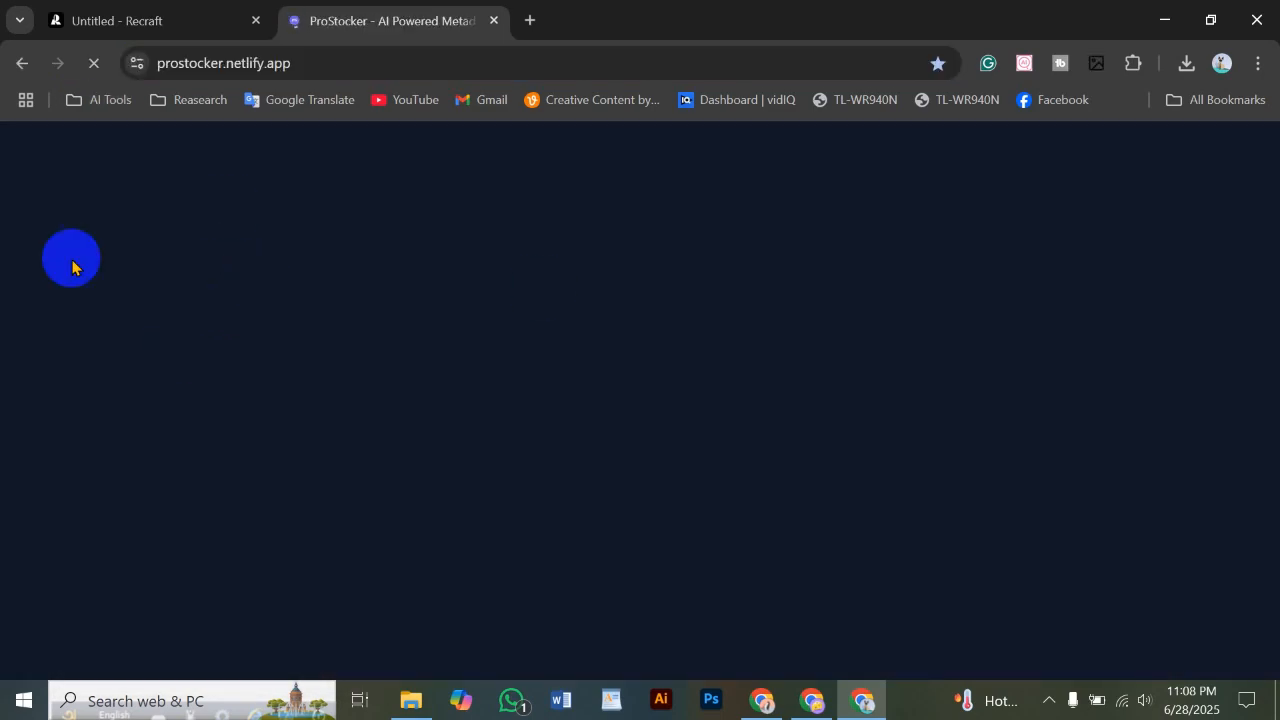
# Examine ProStocker's page for its supported file types and upload options, and close its tab
pyautogui.scroll(-2, 666, 271)
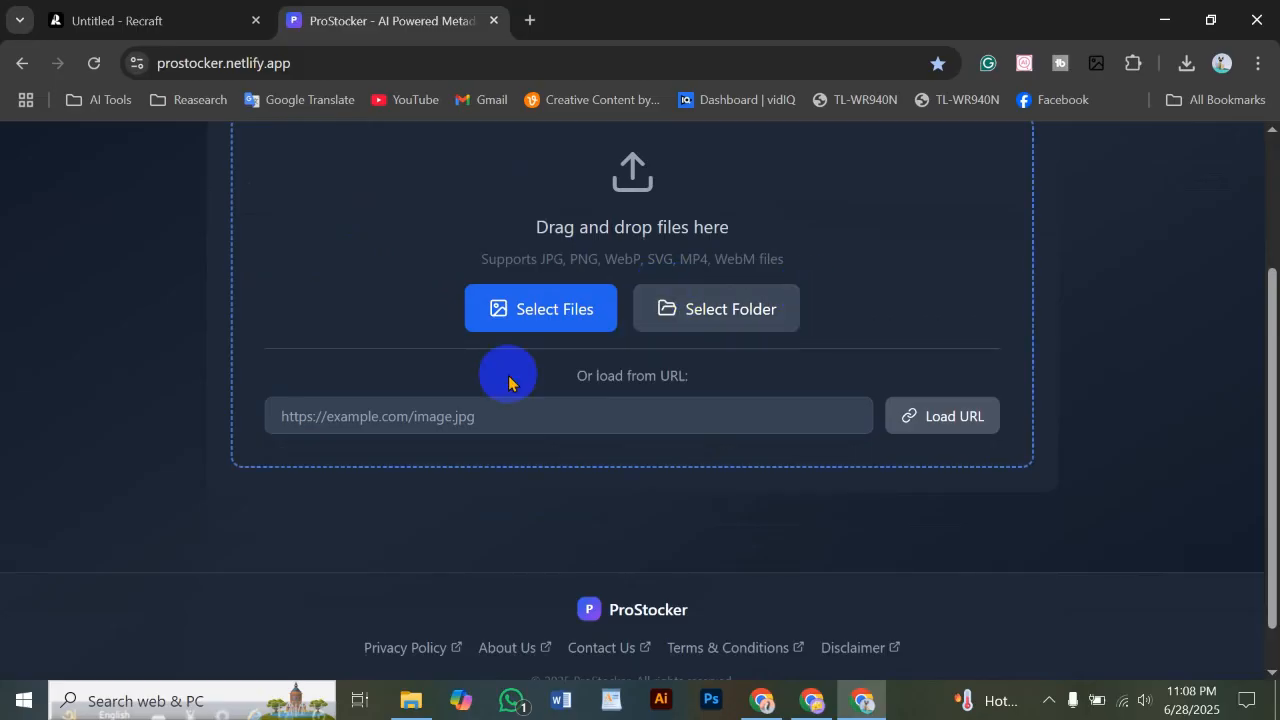
pyautogui.scroll(2, 629, 323)
pyautogui.scroll(-2, 666, 309)
pyautogui.scroll(-1, 400, 343)
pyautogui.scroll(3, 463, 266)
pyautogui.scroll(-2, 736, 364)
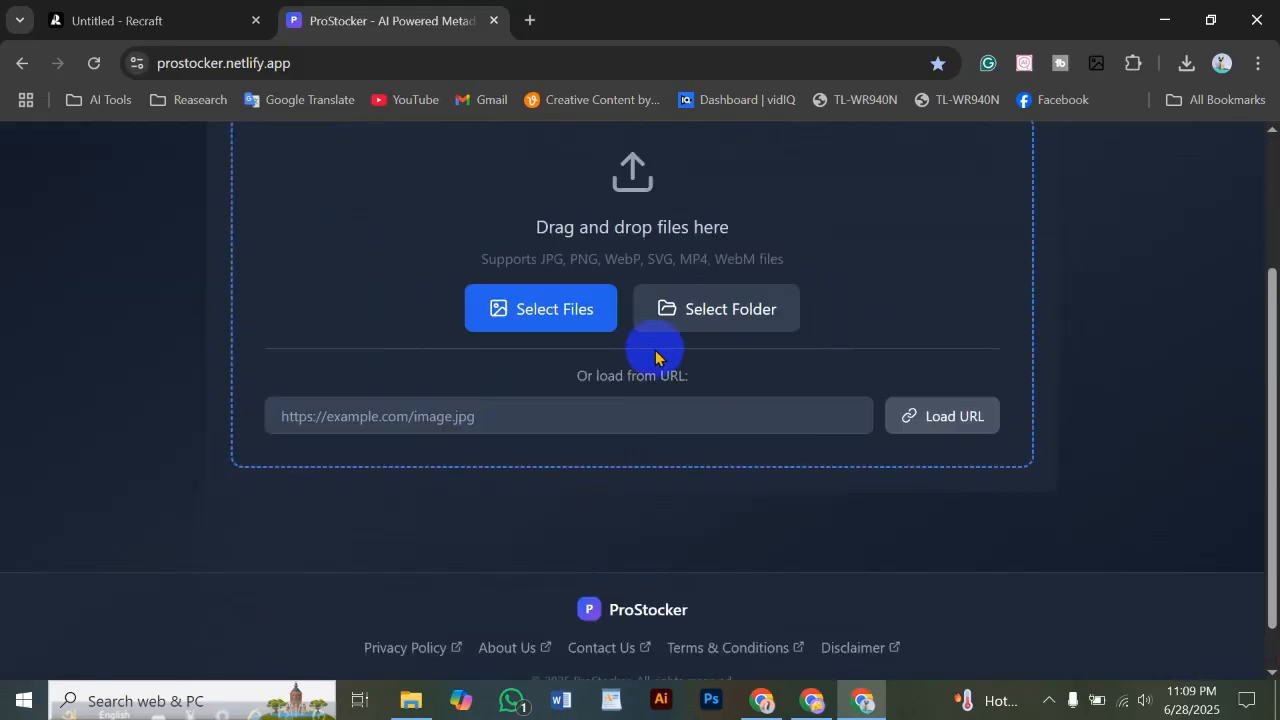
pyautogui.scroll(-1, 736, 364)
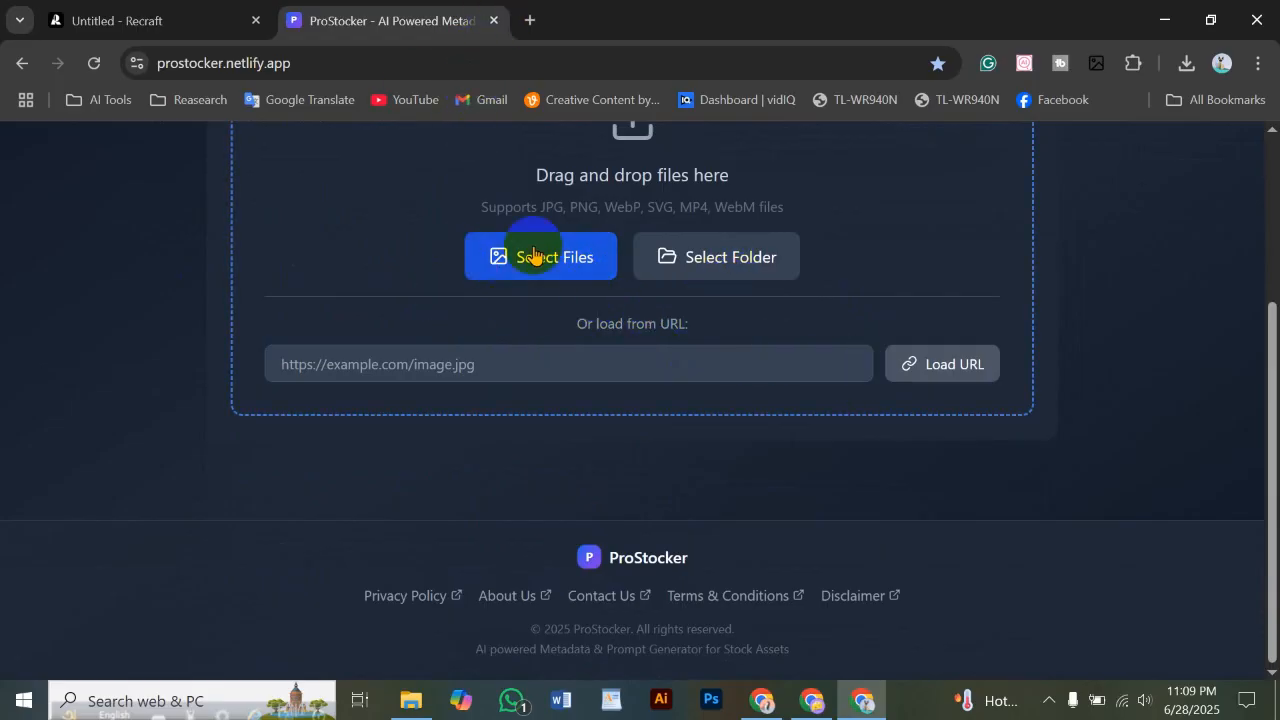
pyautogui.click(491, 20)
pyautogui.click(826, 700)
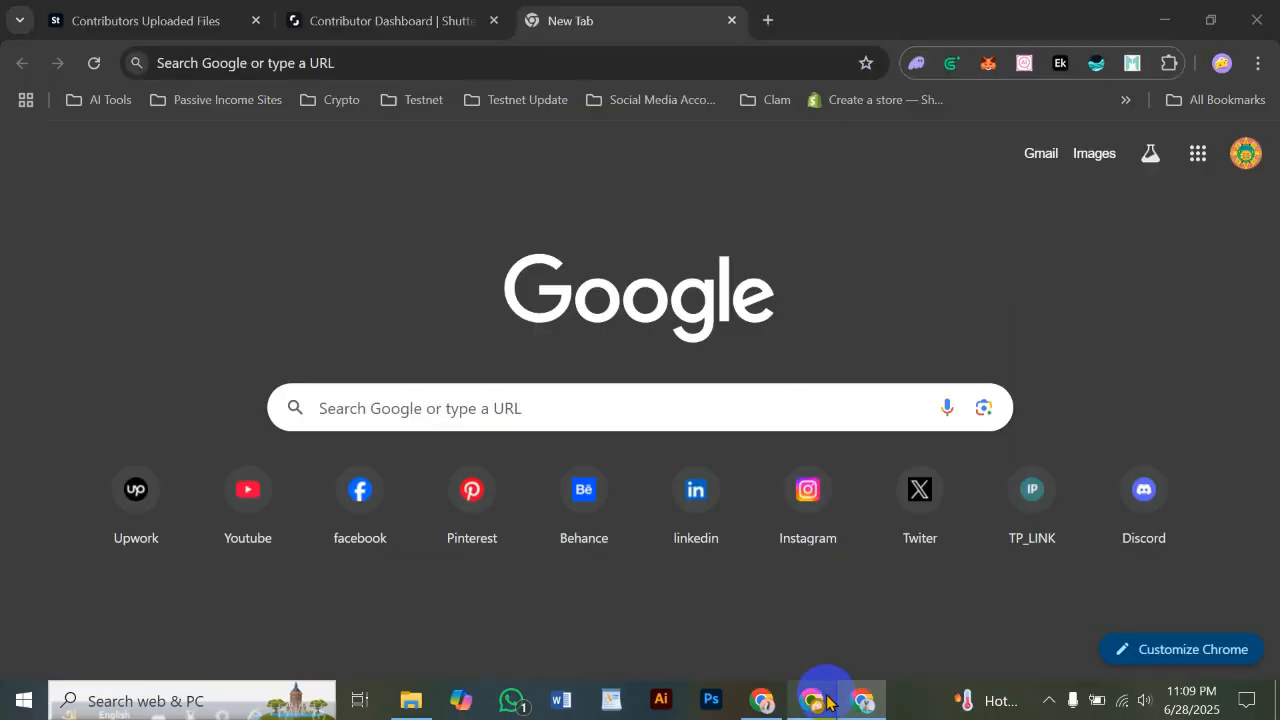
pyautogui.click(223, 14)
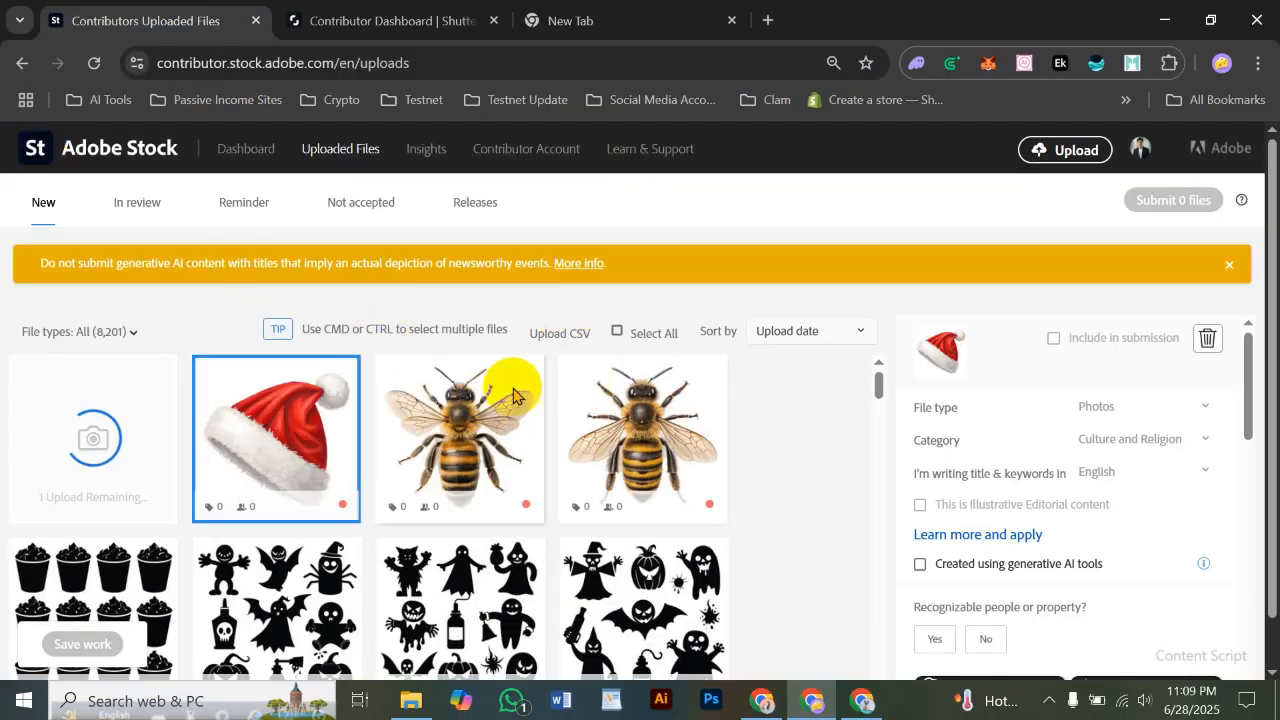
pyautogui.click(665, 16)
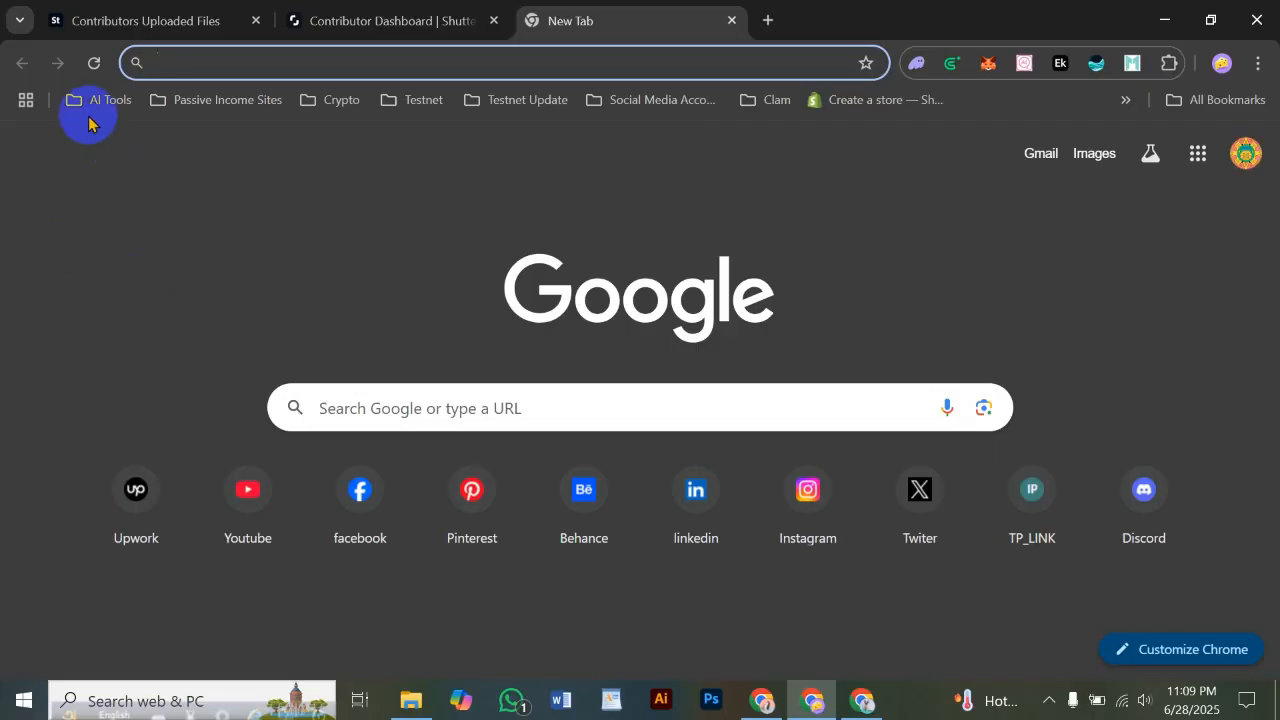
pyautogui.click(100, 99)
pyautogui.click(123, 166)
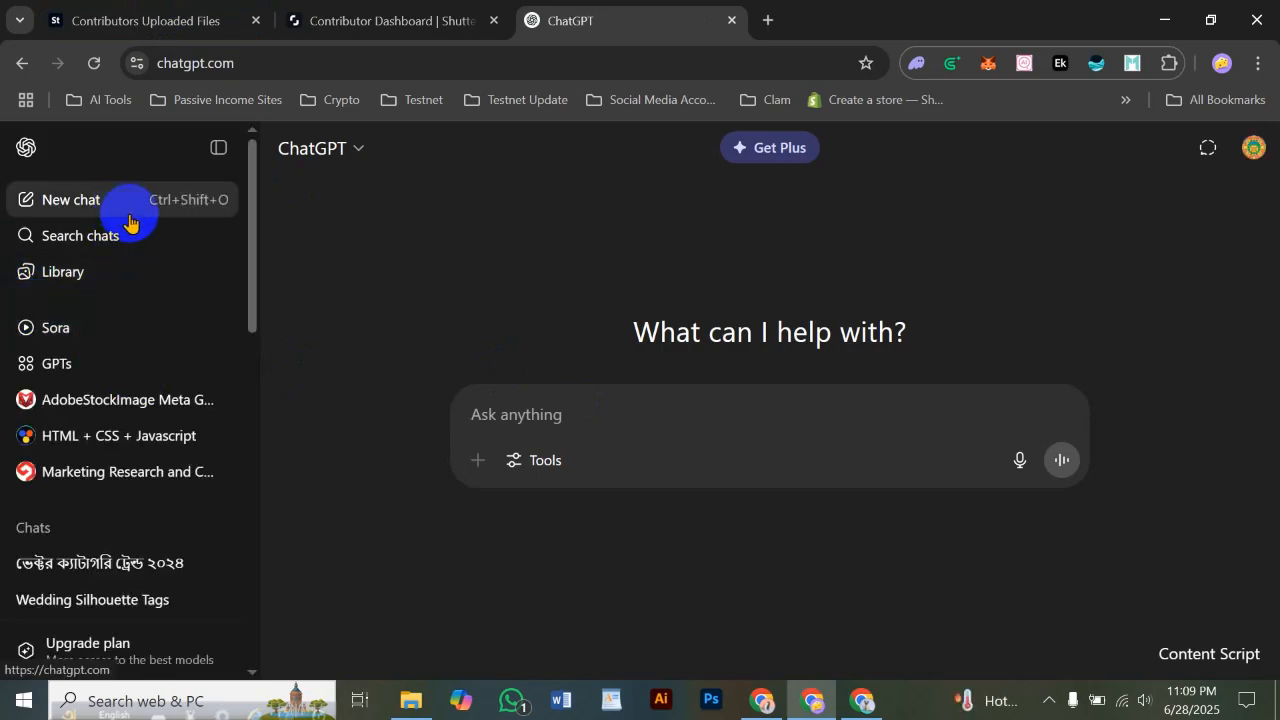
pyautogui.click(734, 20)
# Open the bookmarked ChatGPT site in a new tab of the browser window with Recraft
pyautogui.click(843, 712)
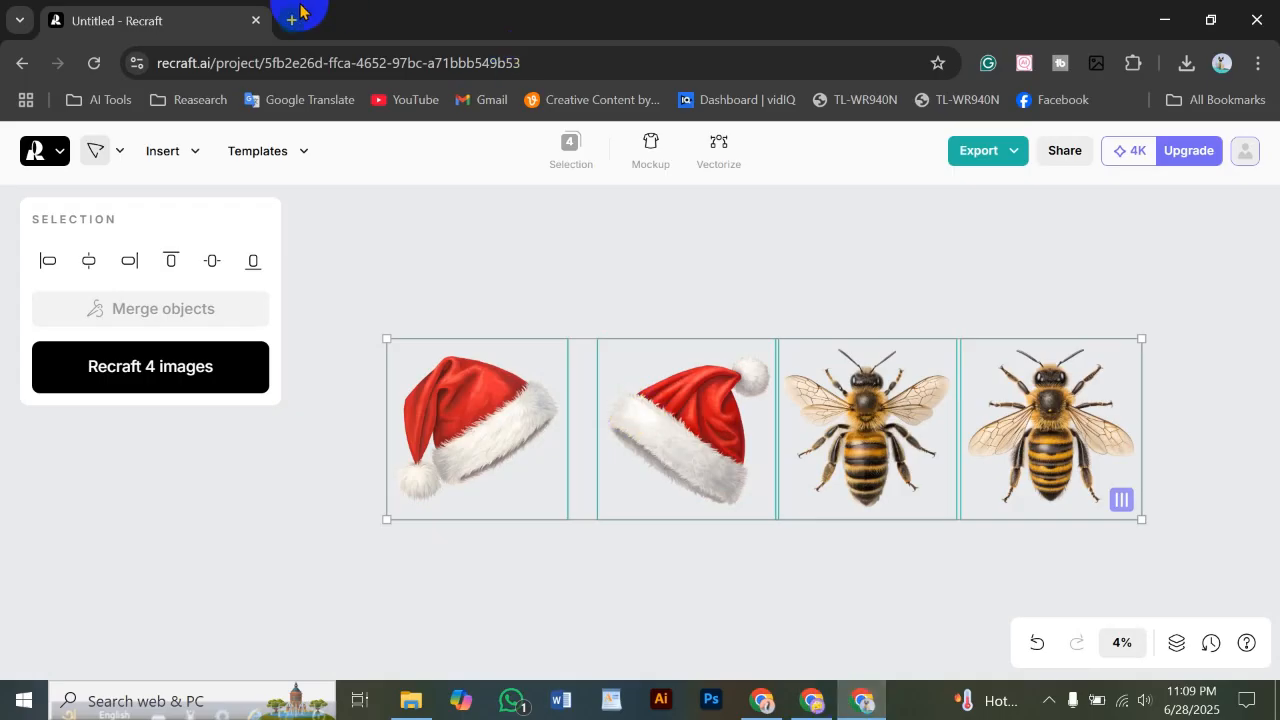
pyautogui.hotkey('ctrl', 't')
pyautogui.click(100, 99)
pyautogui.click(110, 137)
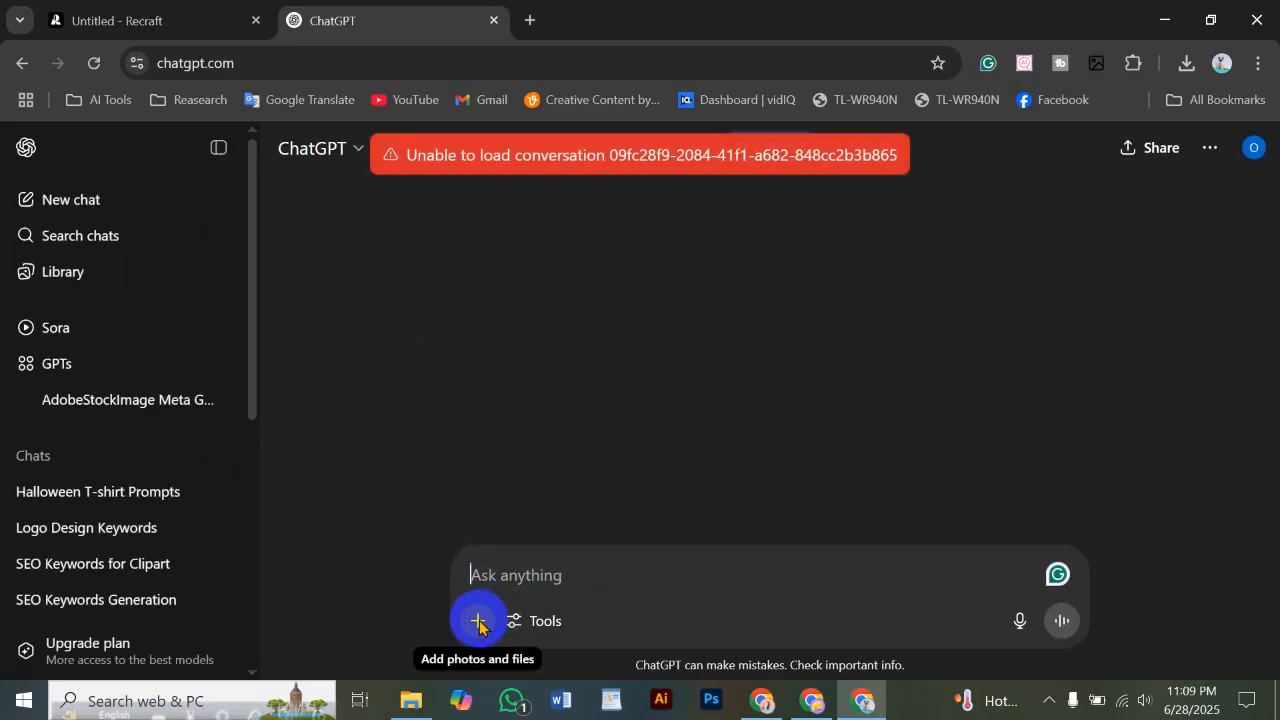
# Copy a bee image from the Adobe Stock uploads and attach it to a new ChatGPT message
pyautogui.click(168, 26)
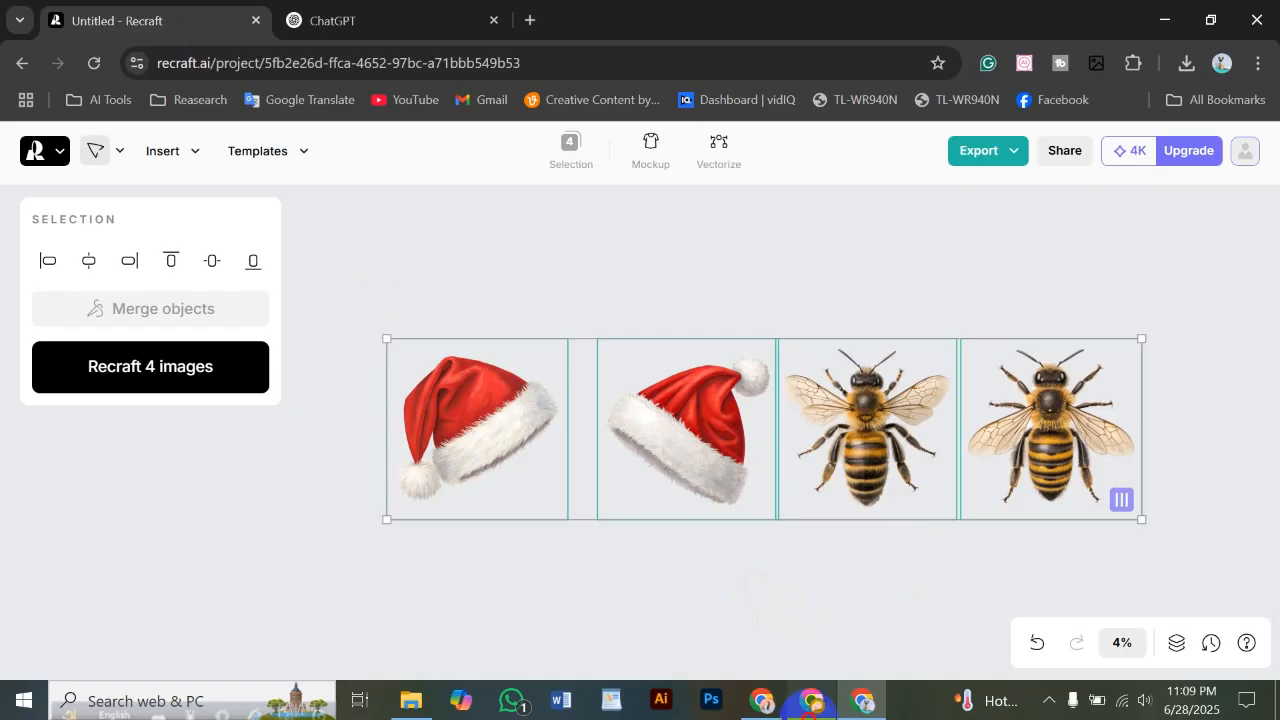
pyautogui.click(808, 700)
pyautogui.click(145, 20)
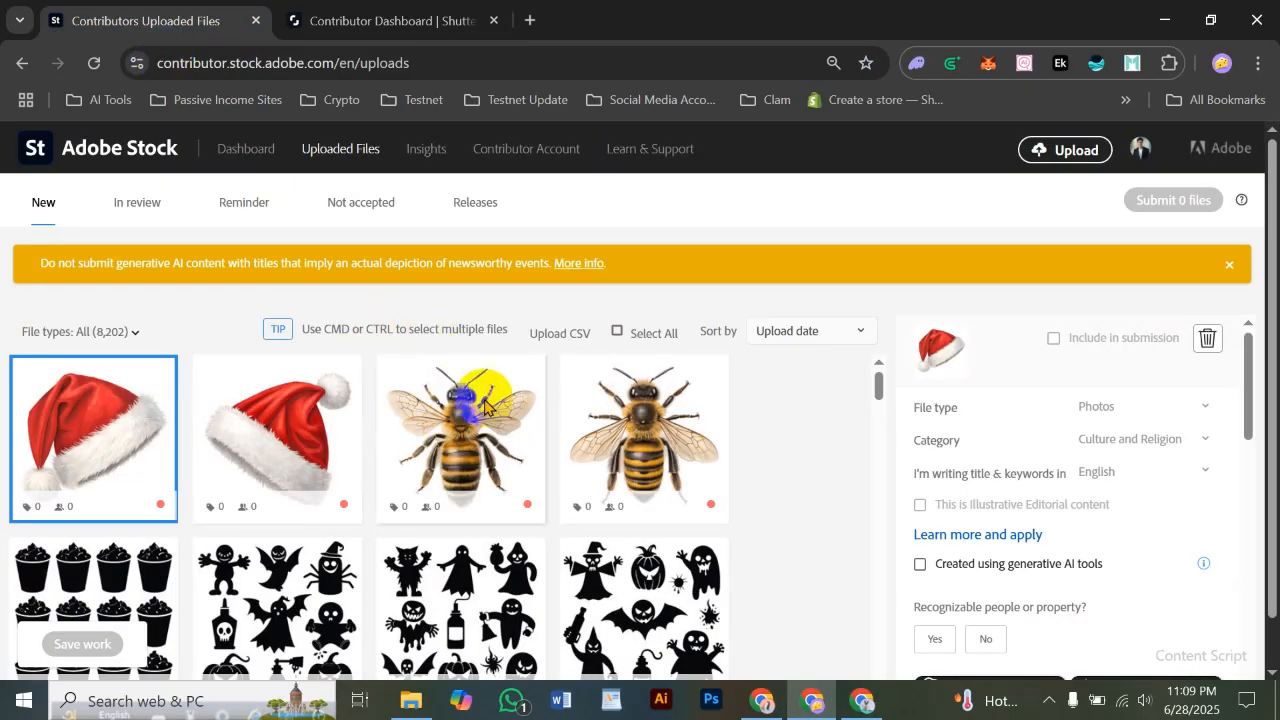
pyautogui.rightClick(546, 447)
pyautogui.click(567, 195)
pyautogui.click(860, 700)
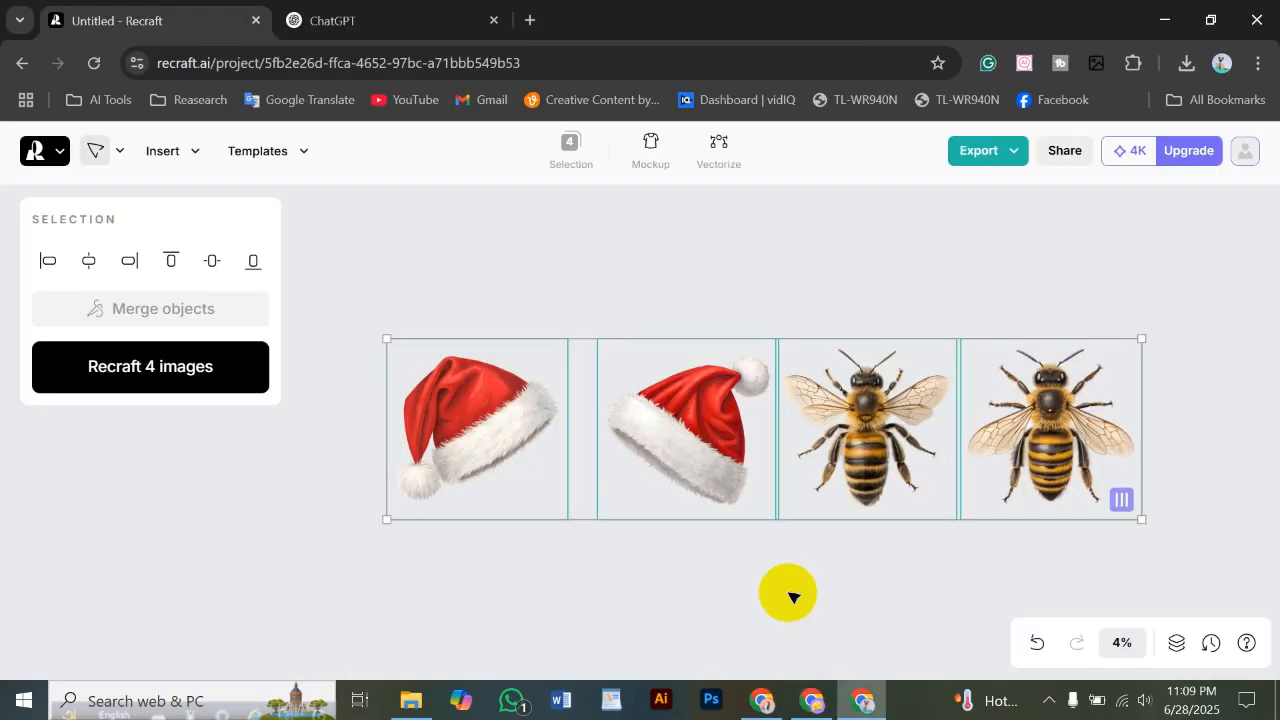
pyautogui.click(370, 18)
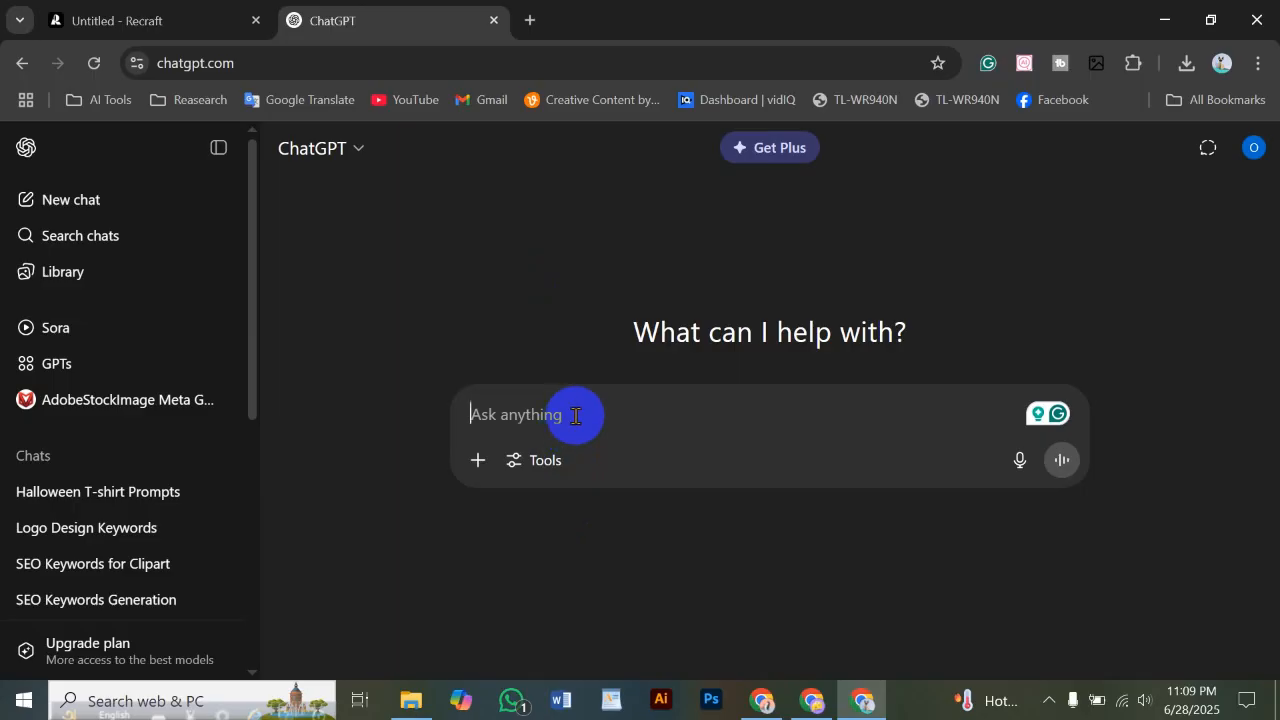
pyautogui.hotkey('ctrl', 'v')
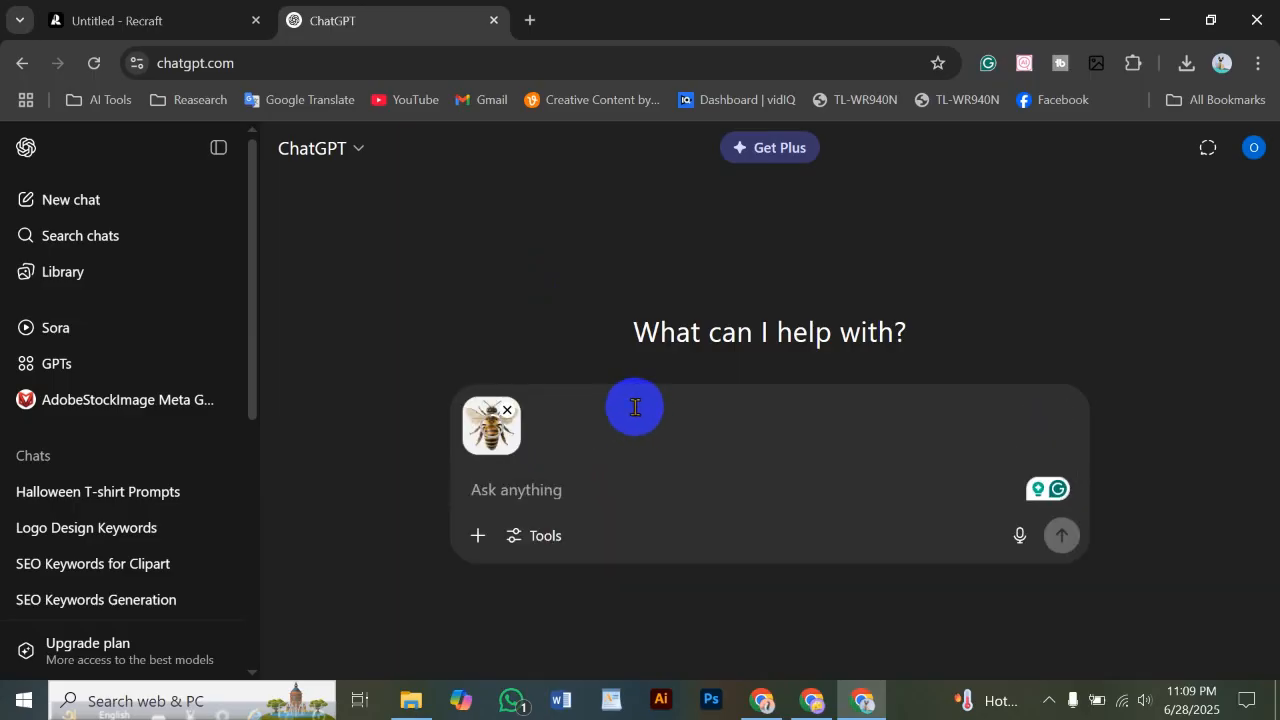
# Submit the prompt "Write a searchable title and 45 very short single words, related title keywords with commas, SEO-friendly to rank top in search results, no repeated keywords."
pyautogui.press('super+v')
pyautogui.scroll(-5, 614, 337)
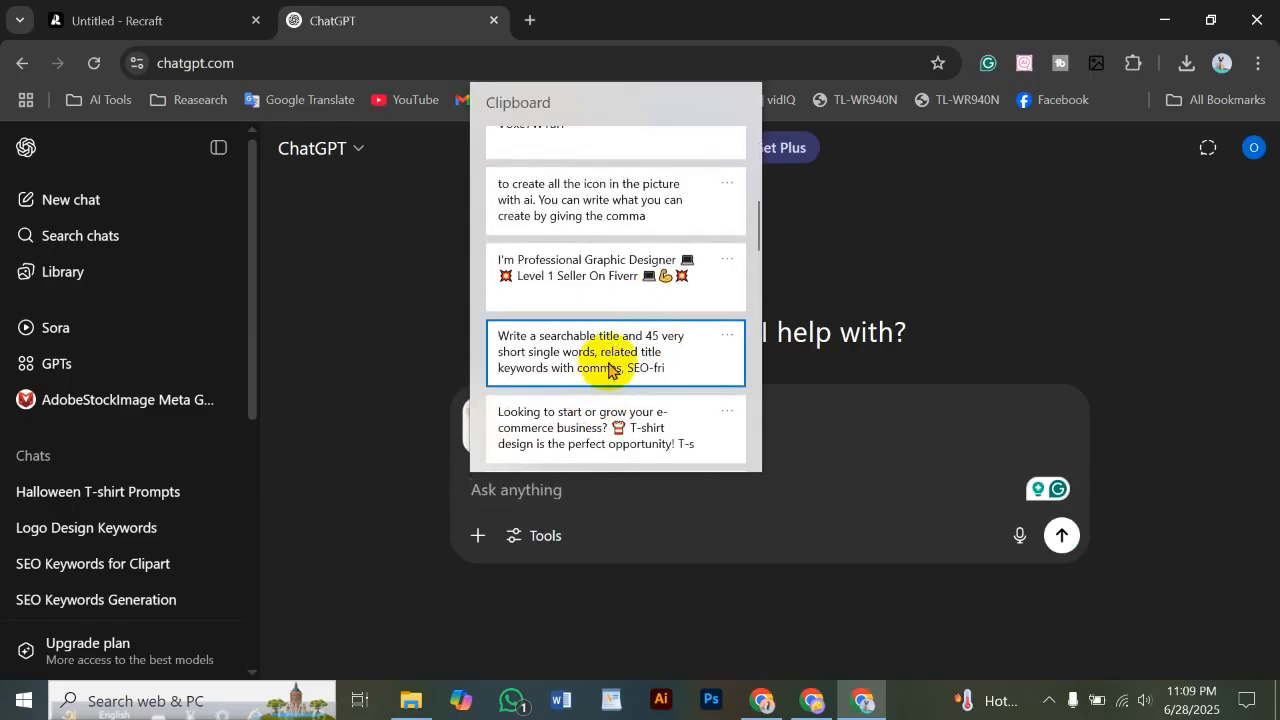
pyautogui.click(608, 368)
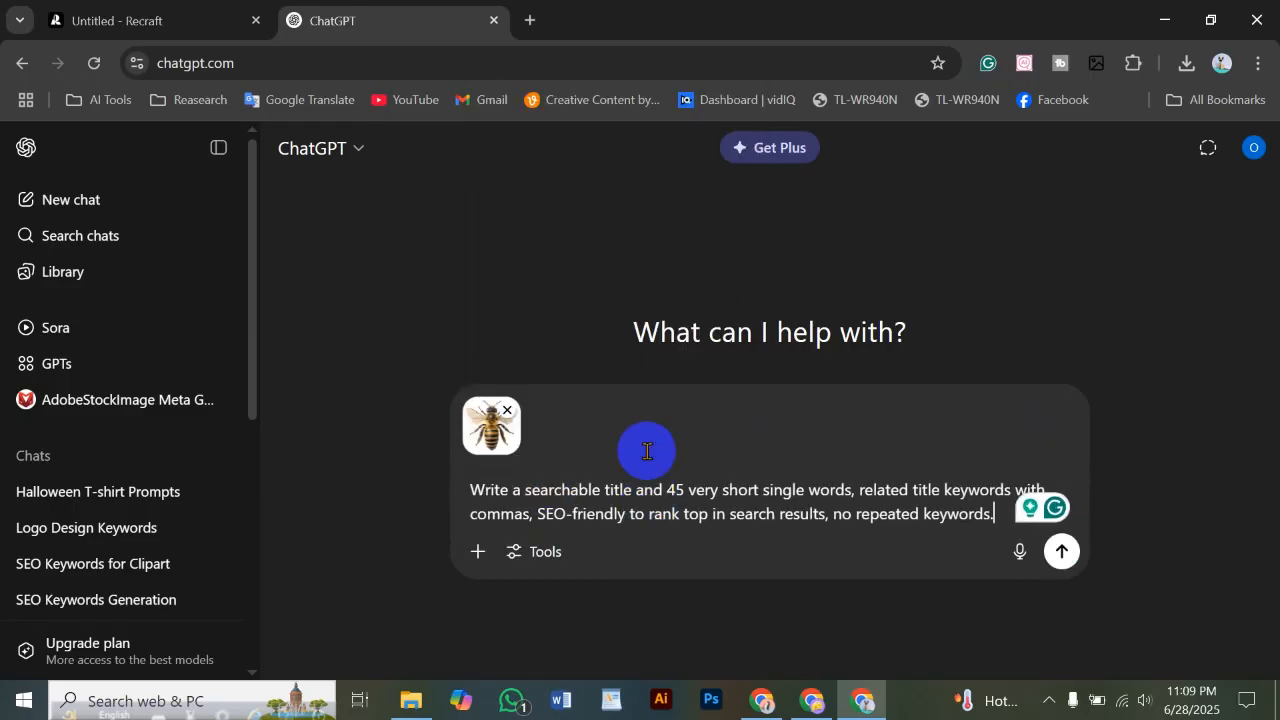
pyautogui.click(1063, 556)
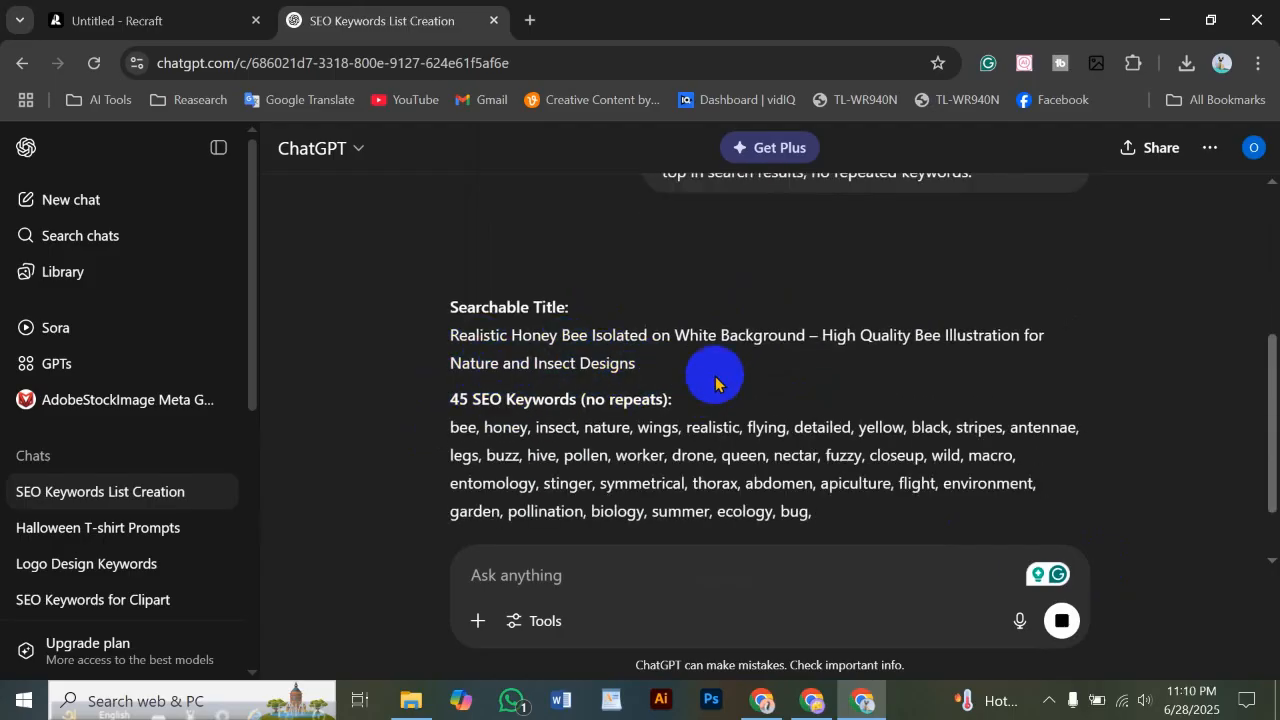
# Copy the searchable title and the SEO keyword list from ChatGPT's reply about the bee
pyautogui.moveTo(449, 251); pyautogui.dragTo(653, 287)
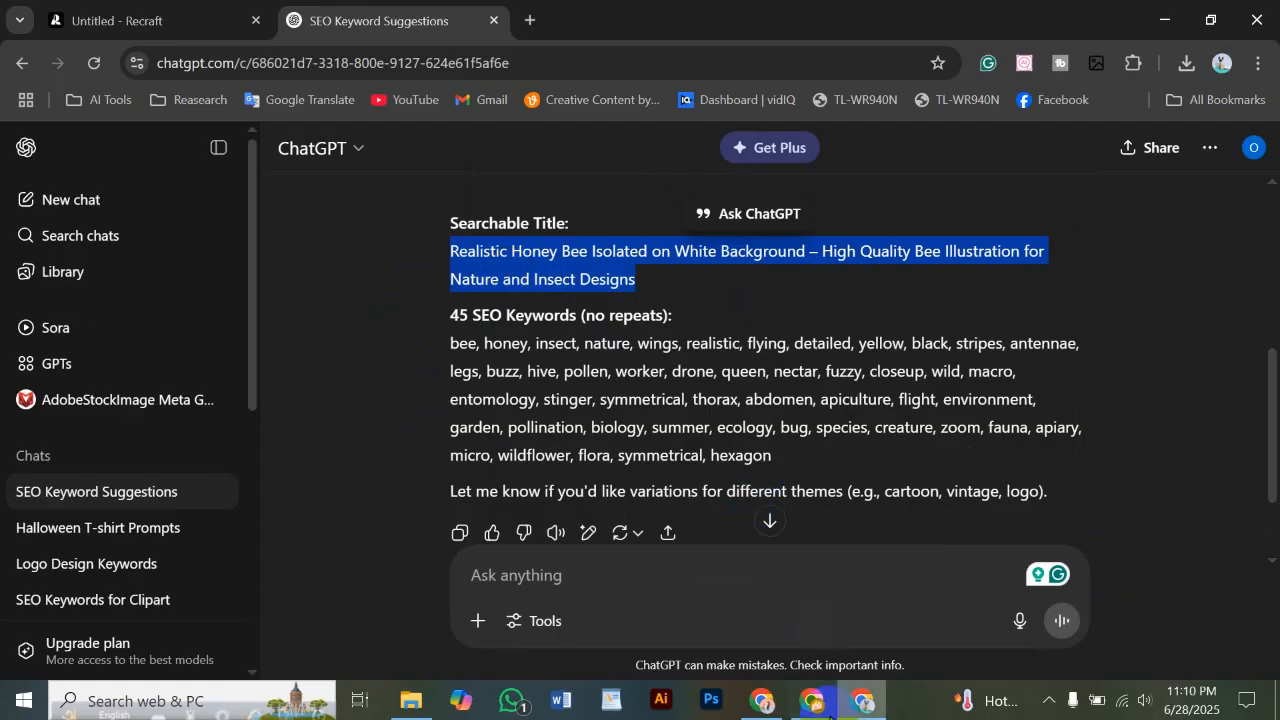
pyautogui.moveTo(446, 315); pyautogui.dragTo(890, 463)
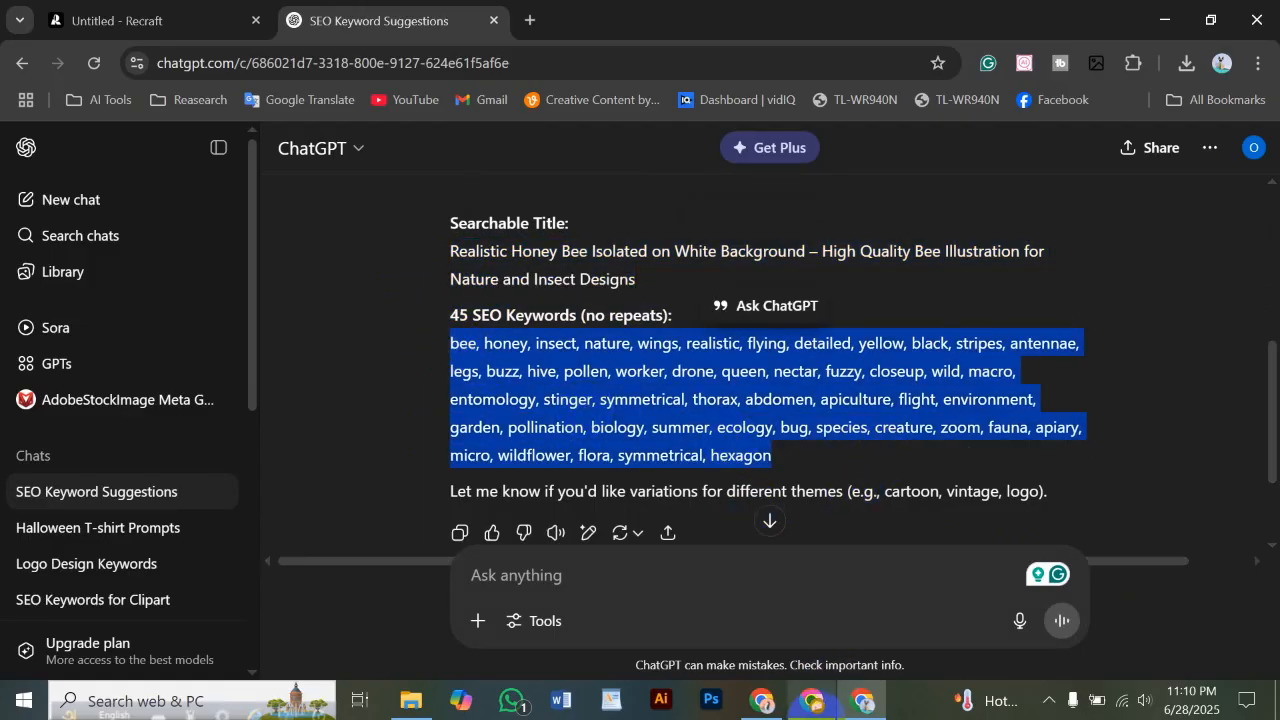
# Select both bee images in the Adobe Stock uploads and mark them as created using generative AI tools
pyautogui.click(811, 700)
pyautogui.click(515, 470)
pyautogui.keyDown('ctrl'); pyautogui.click(577, 461); pyautogui.keyUp('ctrl')
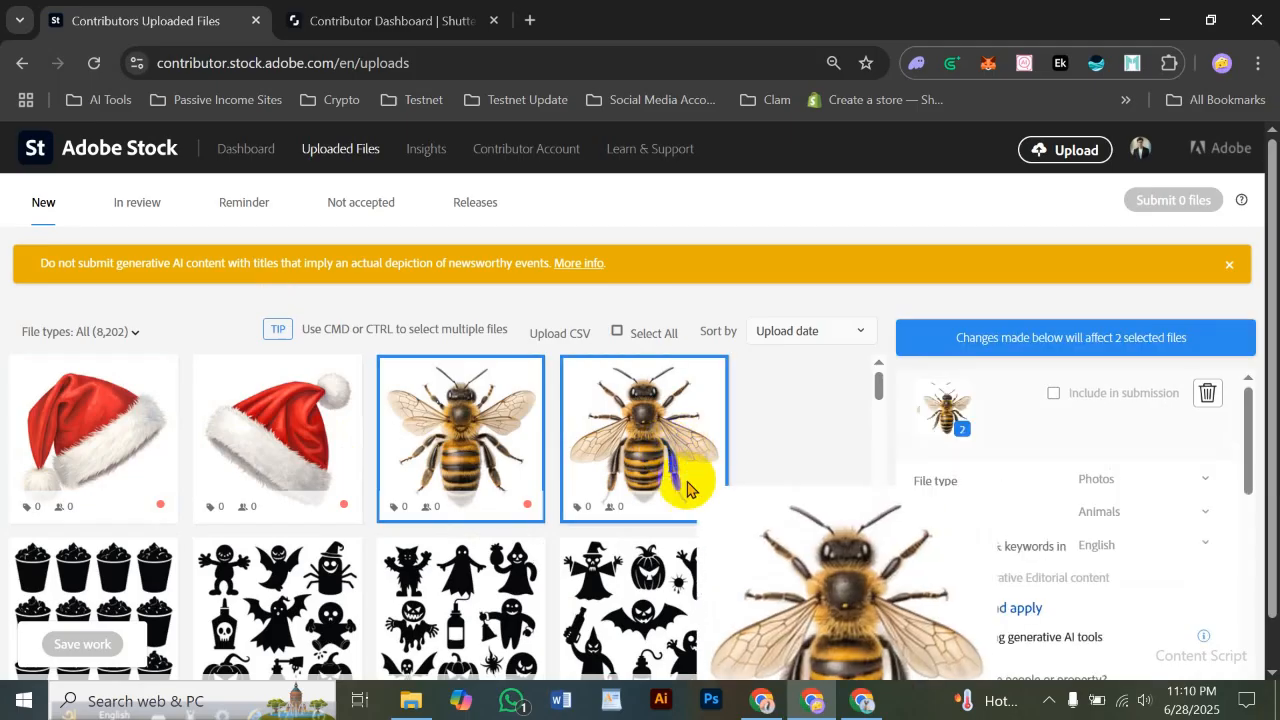
pyautogui.scroll(-1, 1060, 465)
pyautogui.click(1010, 545)
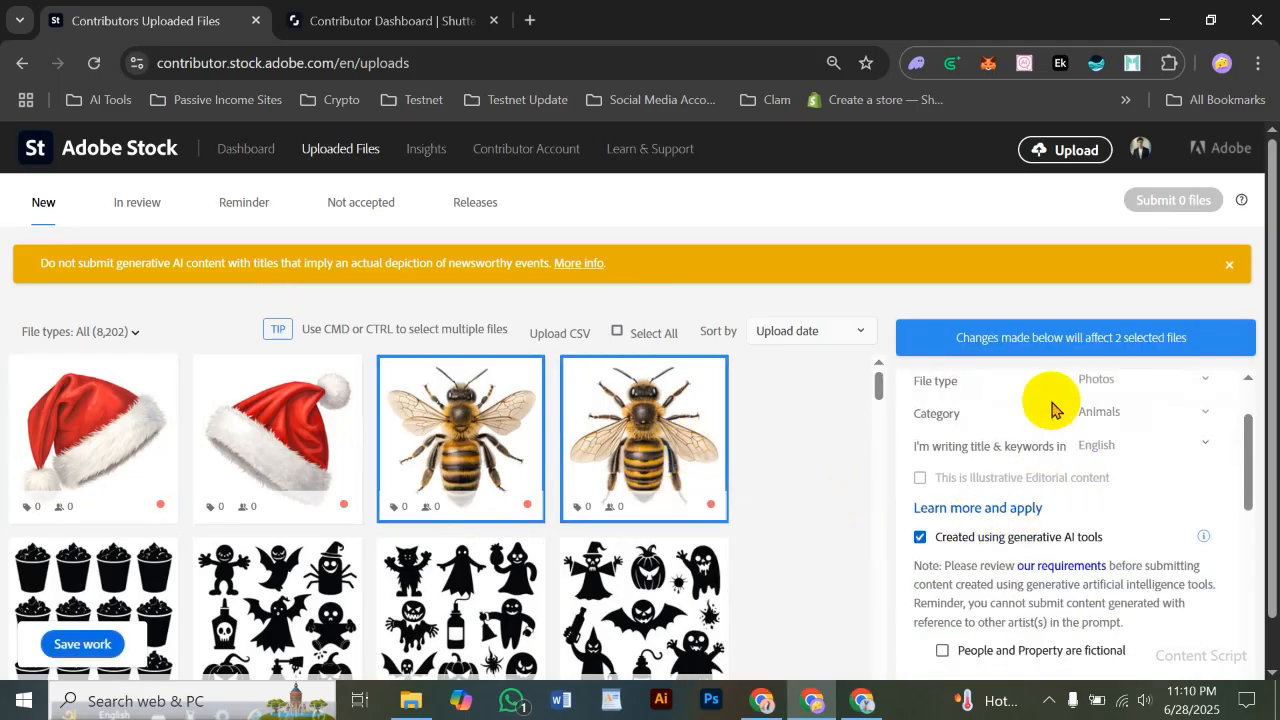
# Certify that people and property are fictional for both selected bee images and paste the copied bee keyword list into their keywords
pyautogui.scroll(-2, 974, 503)
pyautogui.click(1012, 450)
pyautogui.scroll(-3, 1003, 518)
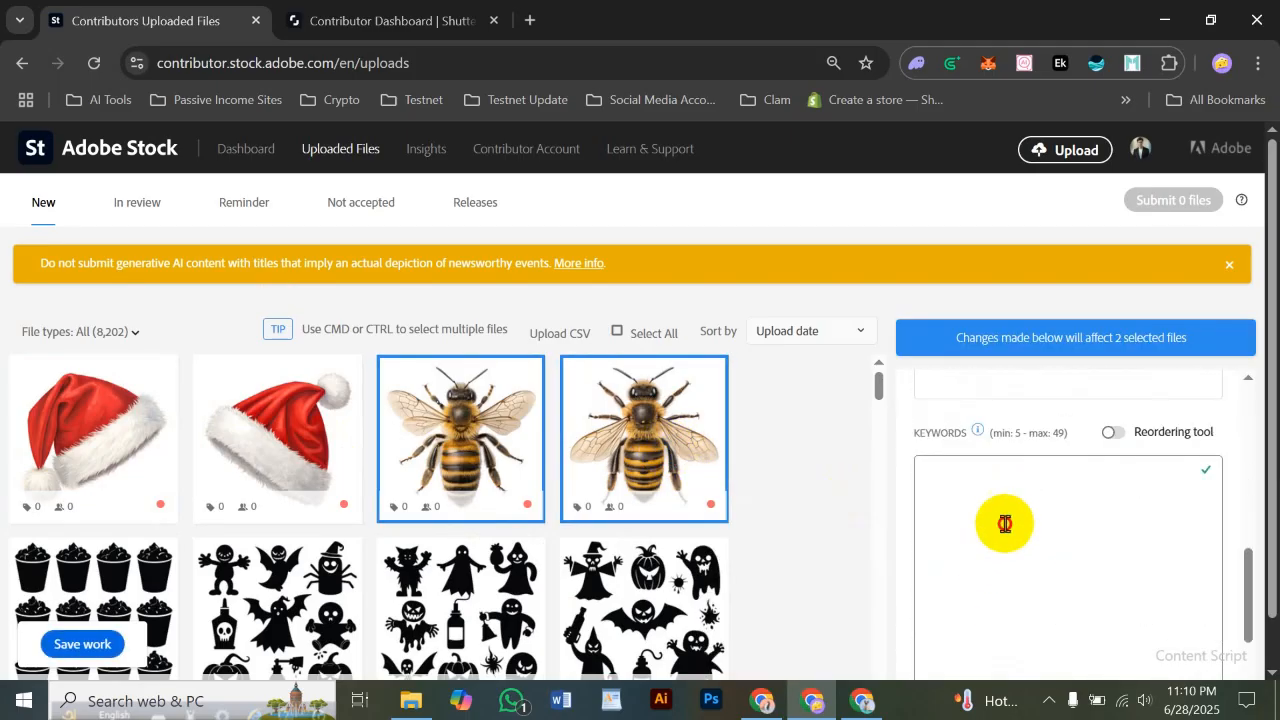
pyautogui.hotkey('ctrl', 'v')
pyautogui.scroll(2, 1000, 540)
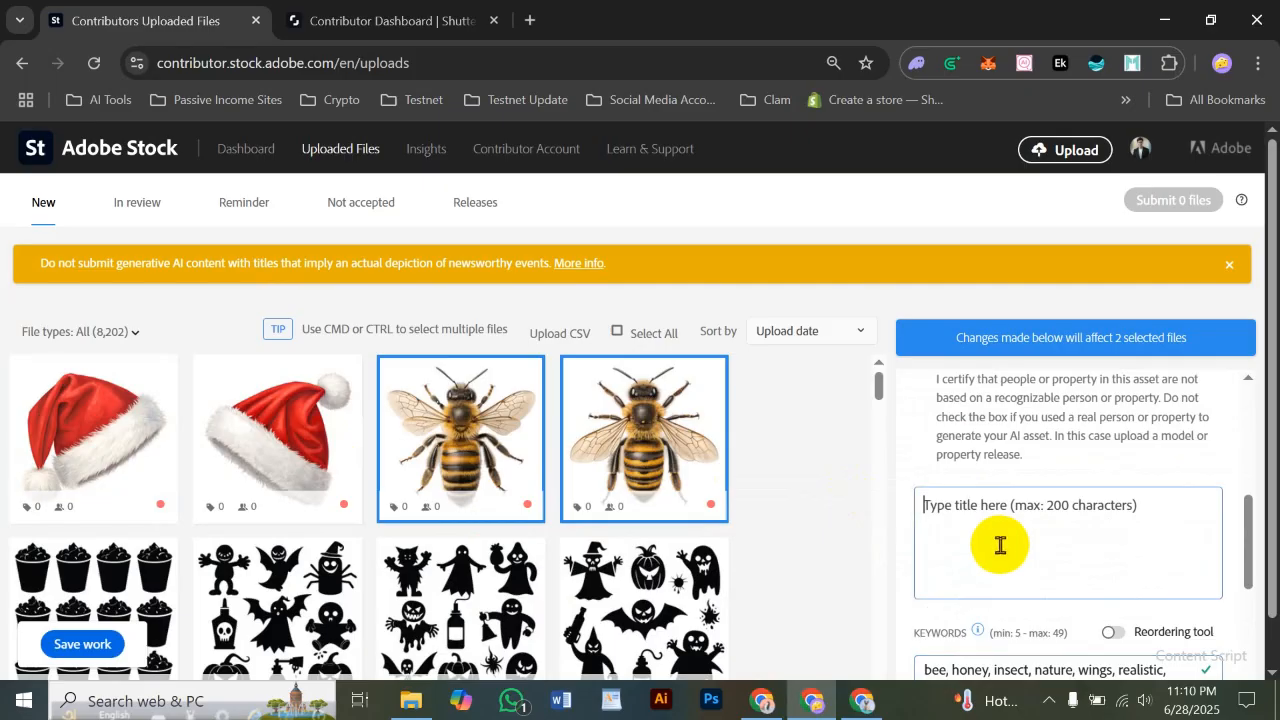
# Set both bees' title to "Realistic Honey Bee Isolated on White Background – High Quality Bee Illustration for Nature and Insect Designs" and save the work
pyautogui.click(1000, 545)
pyautogui.press('super+v')
pyautogui.click(1020, 258)
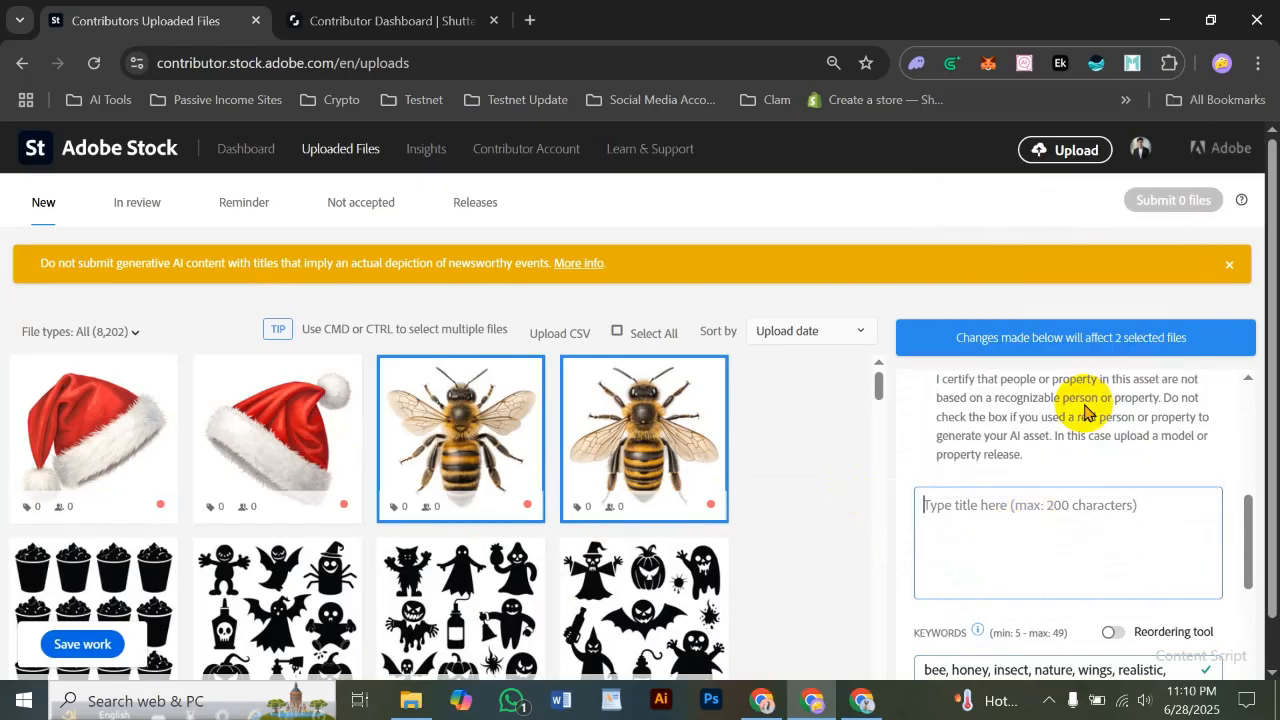
pyautogui.scroll(5, 1094, 495)
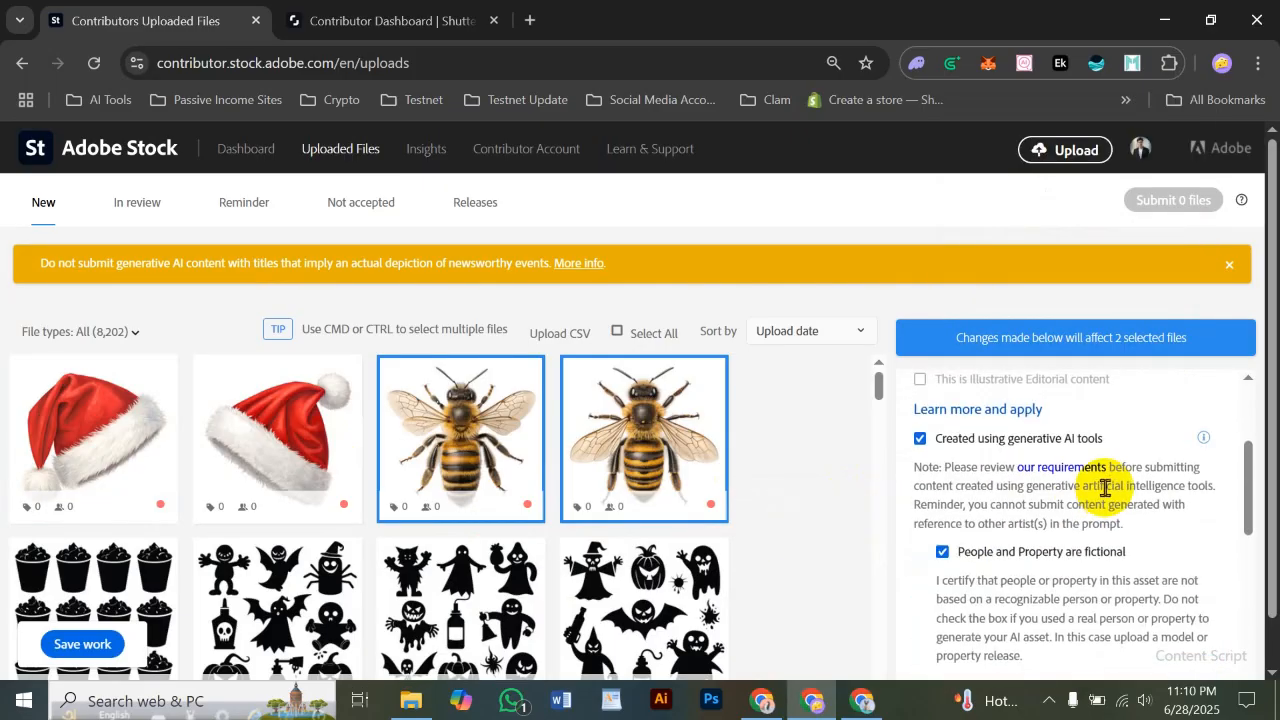
pyautogui.click(69, 643)
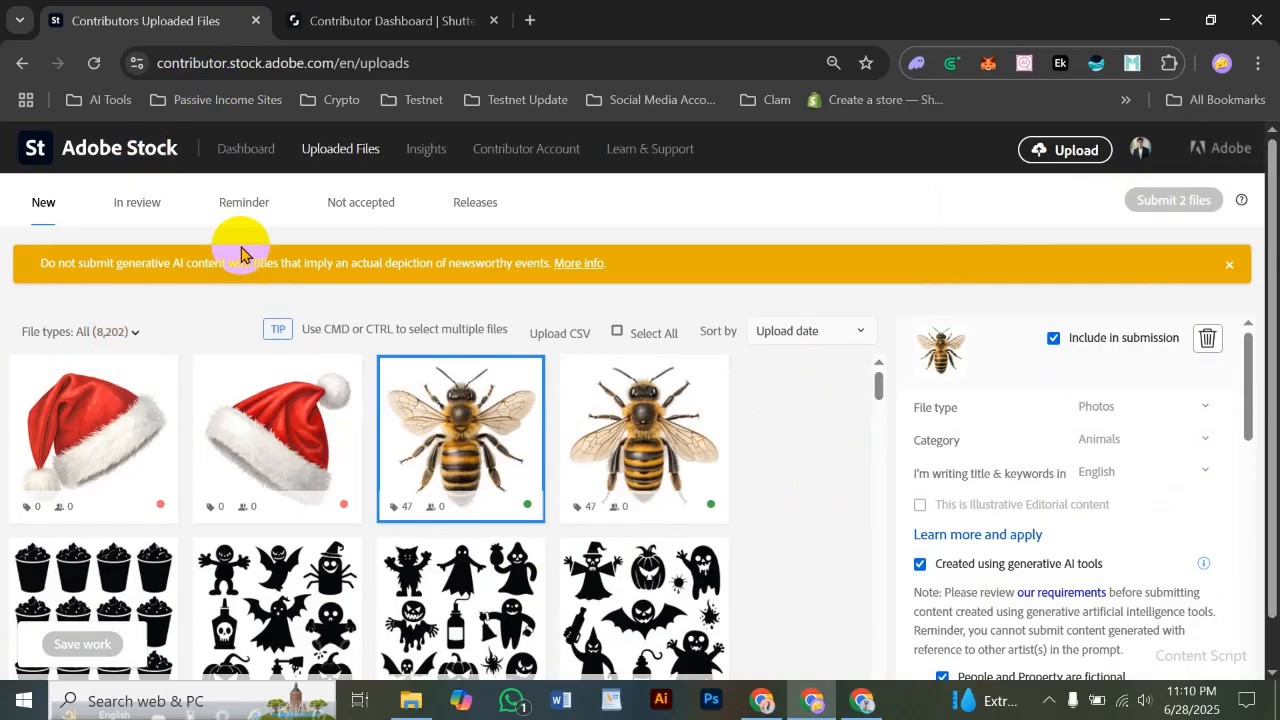
# Copy the second Santa hat image from the Adobe Stock uploads and try to attach it to the ChatGPT conversation
pyautogui.rightClick(270, 405)
pyautogui.click(363, 210)
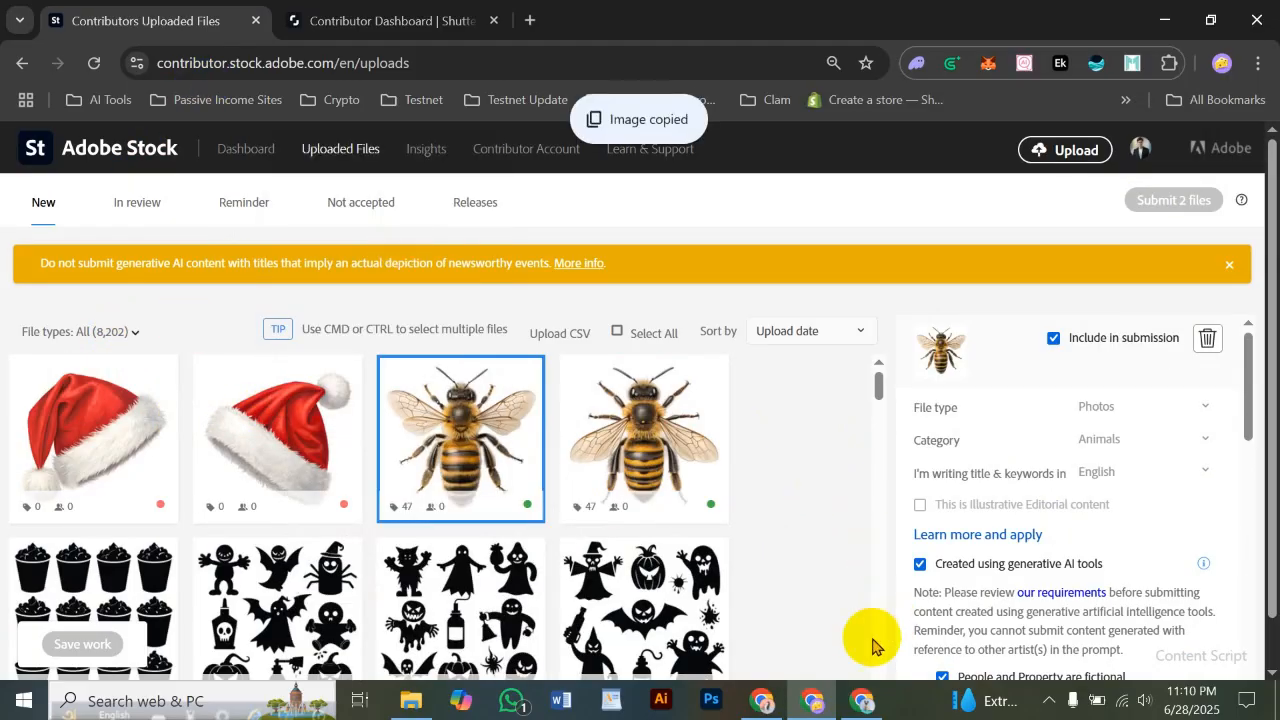
pyautogui.click(862, 700)
pyautogui.scroll(-2, 760, 554)
pyautogui.click(663, 557)
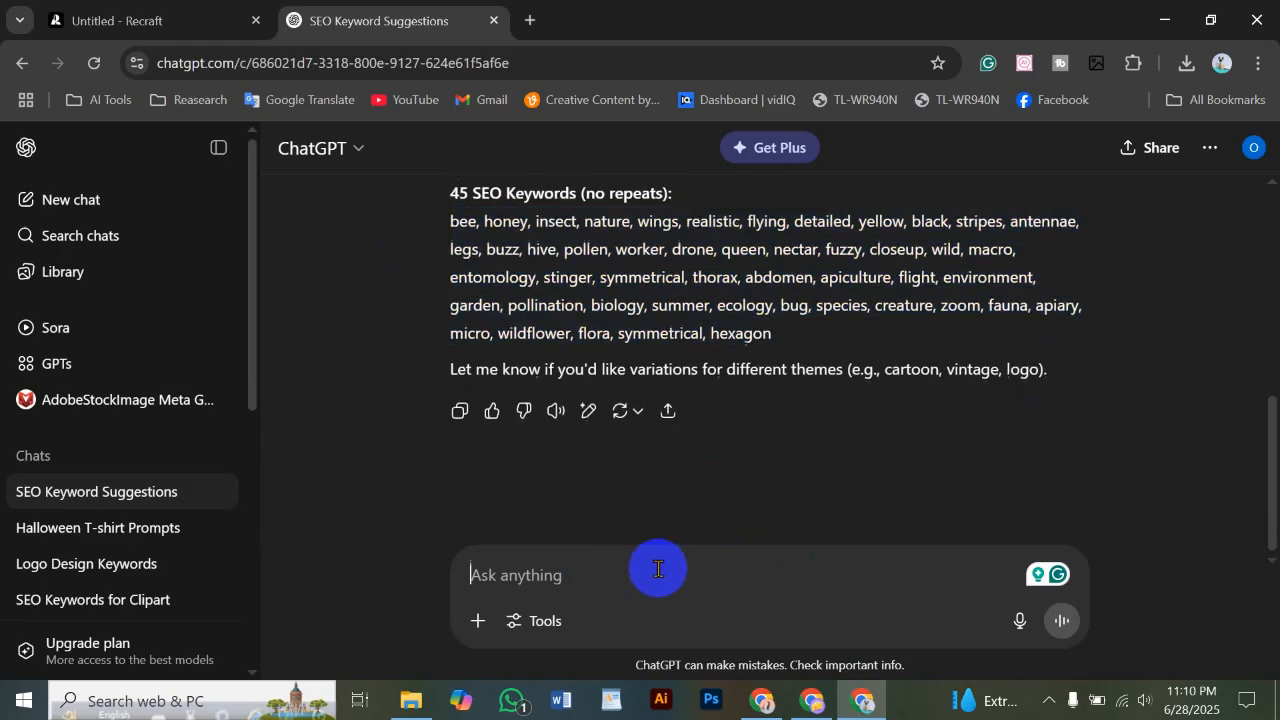
pyautogui.hotkey('ctrl', 'v')
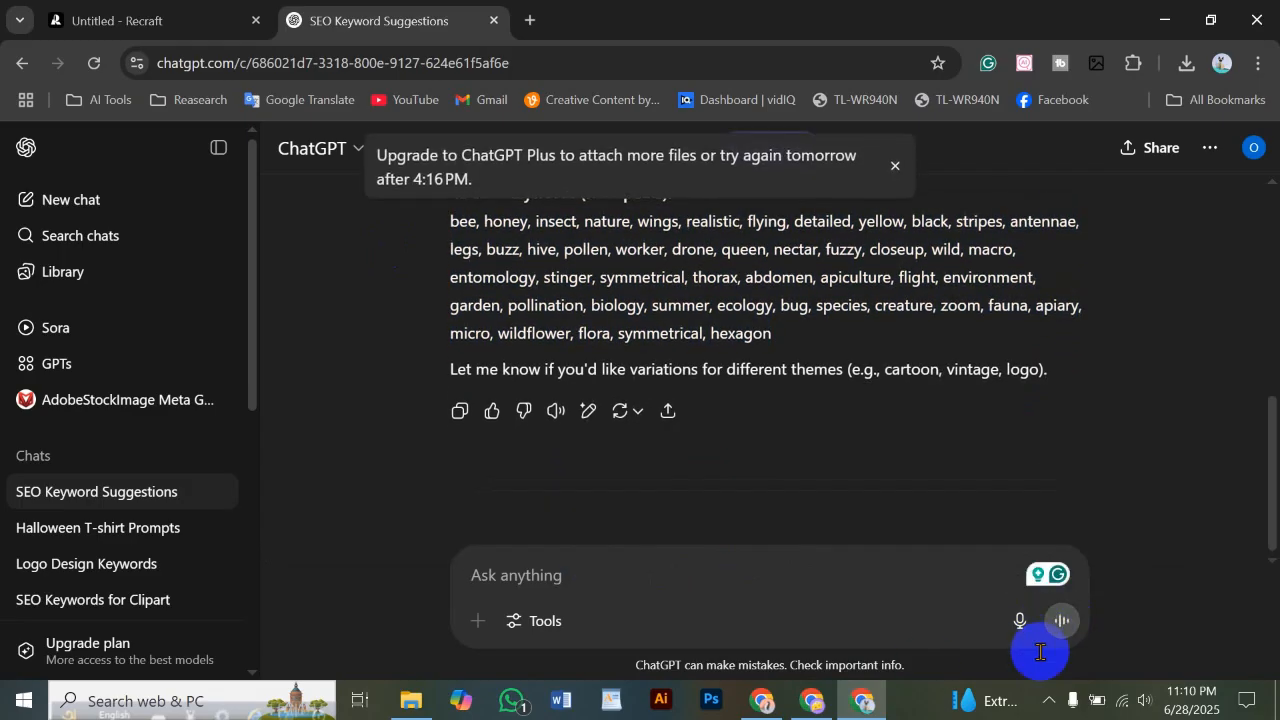
pyautogui.scroll(5, 563, 209)
pyautogui.scroll(-3, 894, 421)
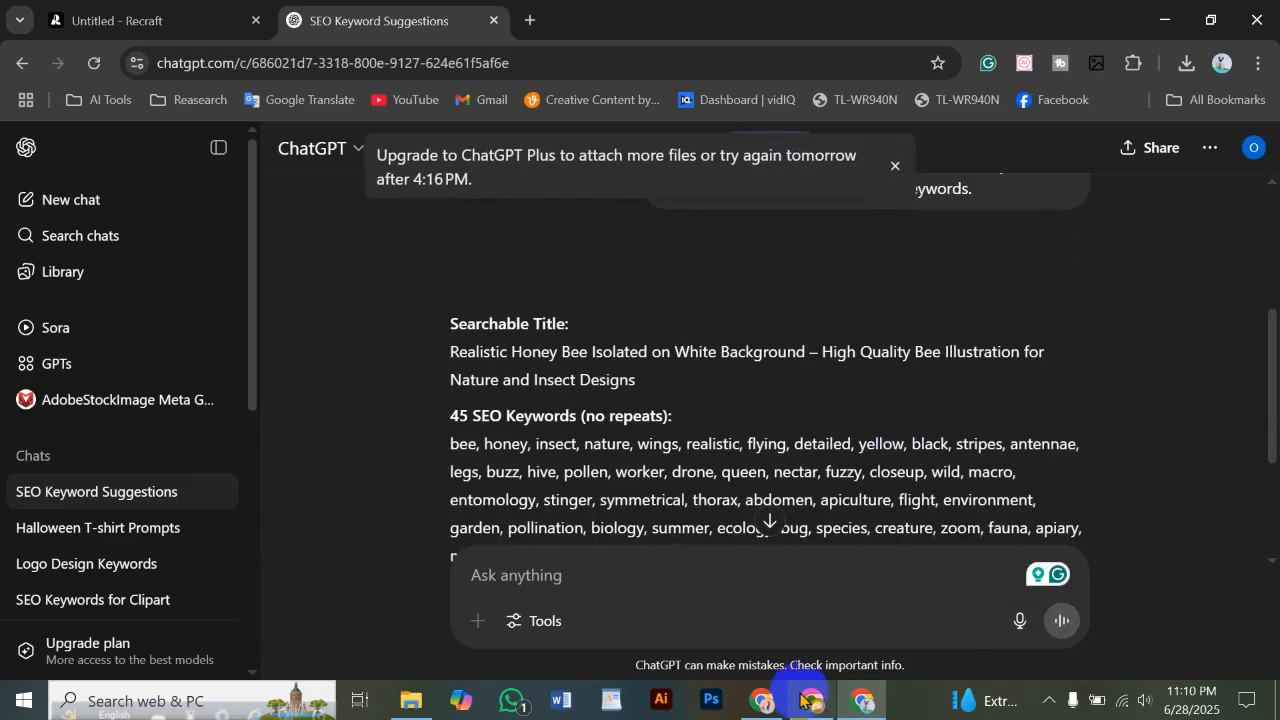
# Return to the Adobe Stock uploads, read the submission help note and review the first bee's title and keywords
pyautogui.click(815, 700)
pyautogui.click(600, 470)
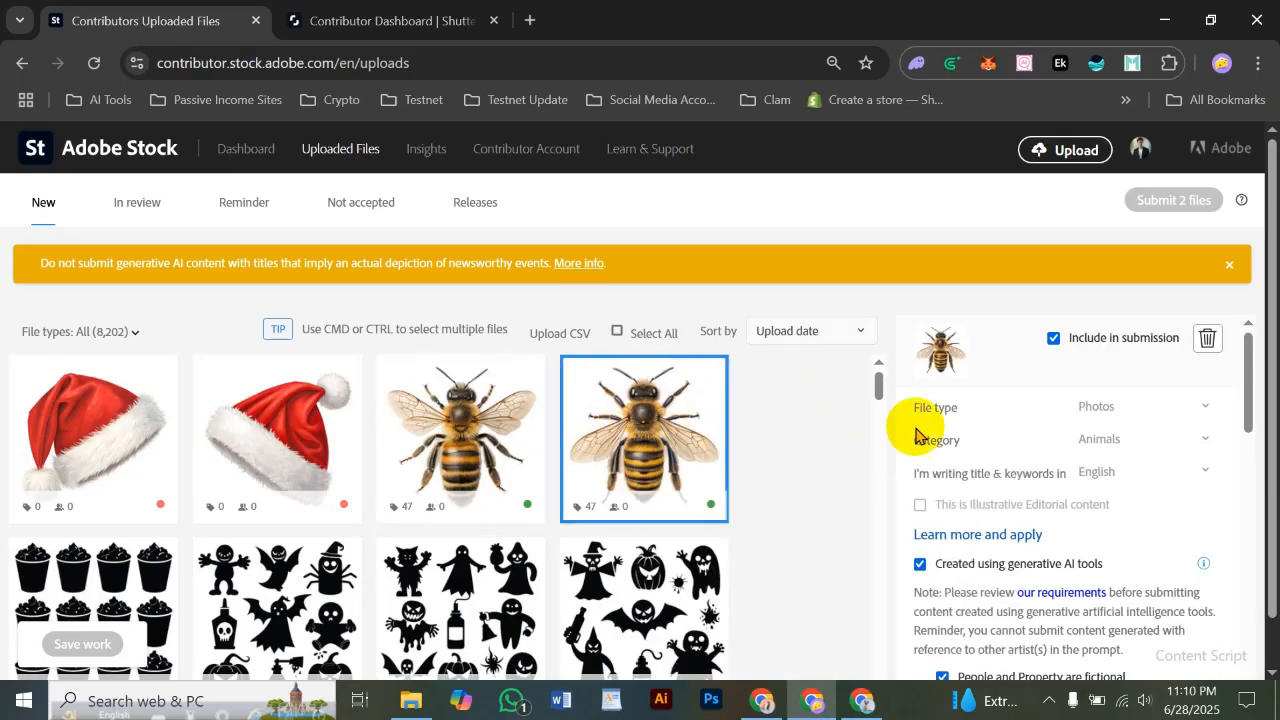
pyautogui.click(1240, 200)
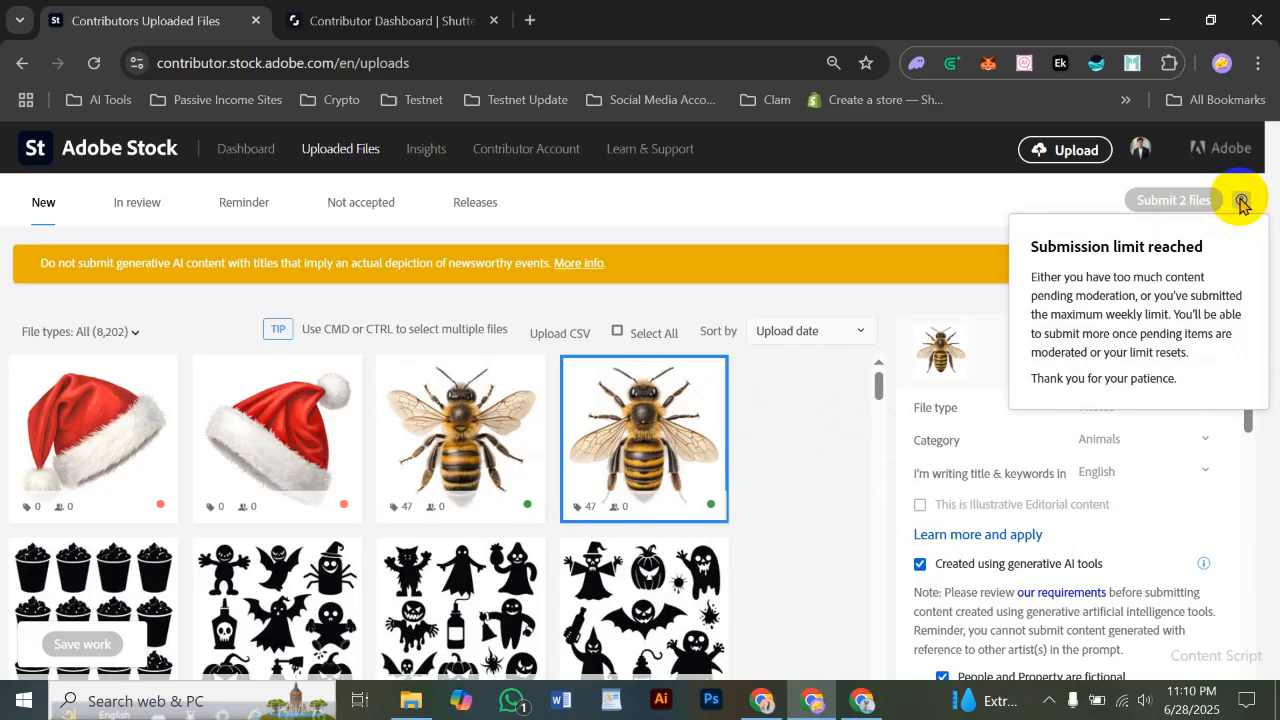
pyautogui.click(762, 432)
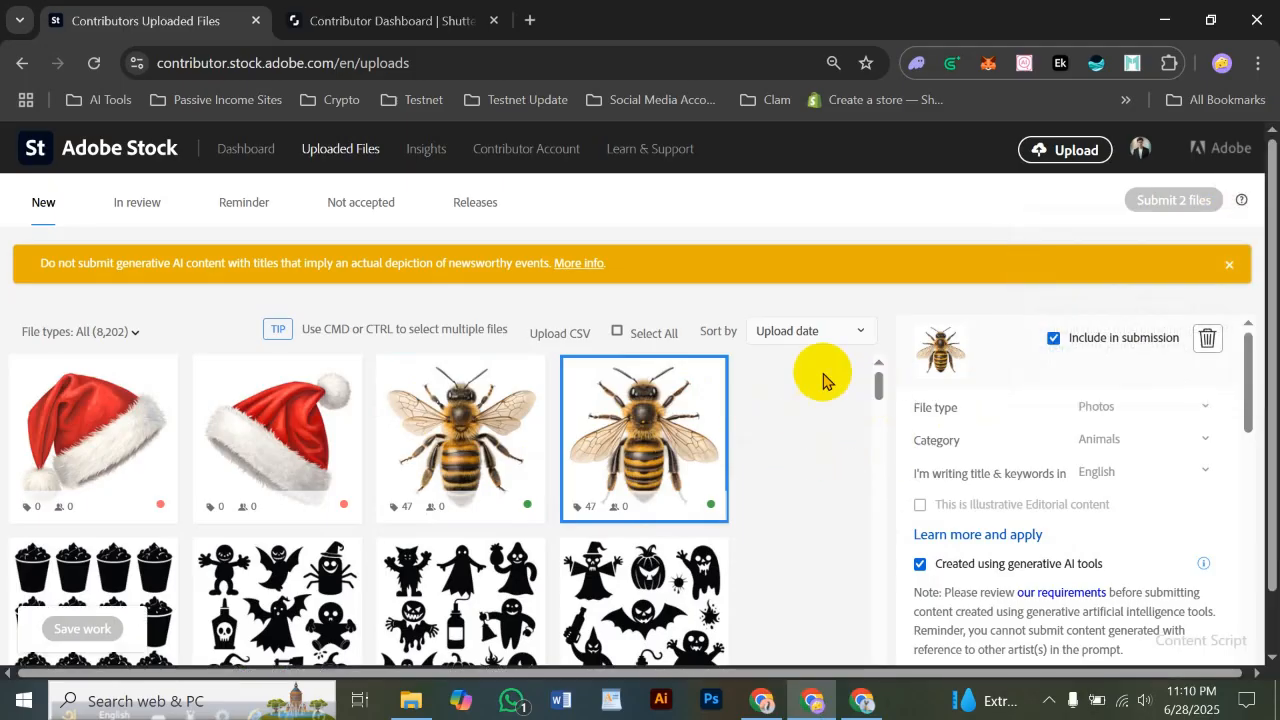
pyautogui.click(520, 445)
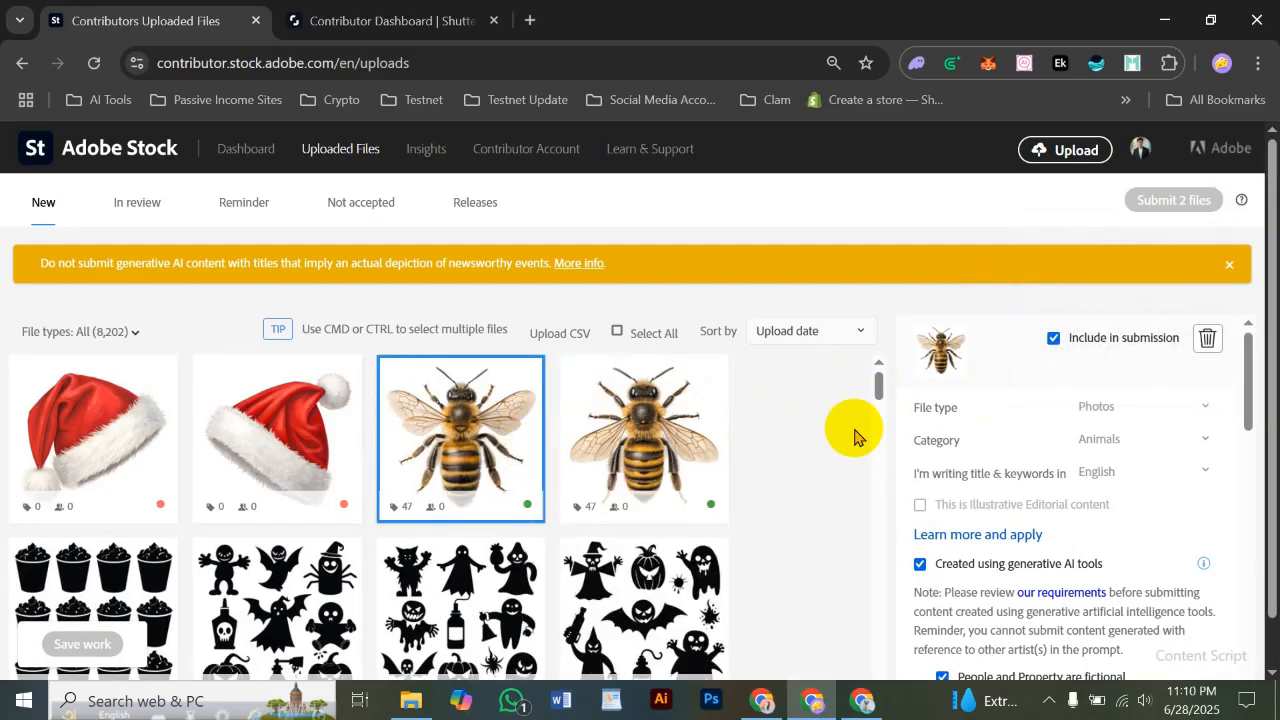
pyautogui.scroll(-6, 1020, 370)
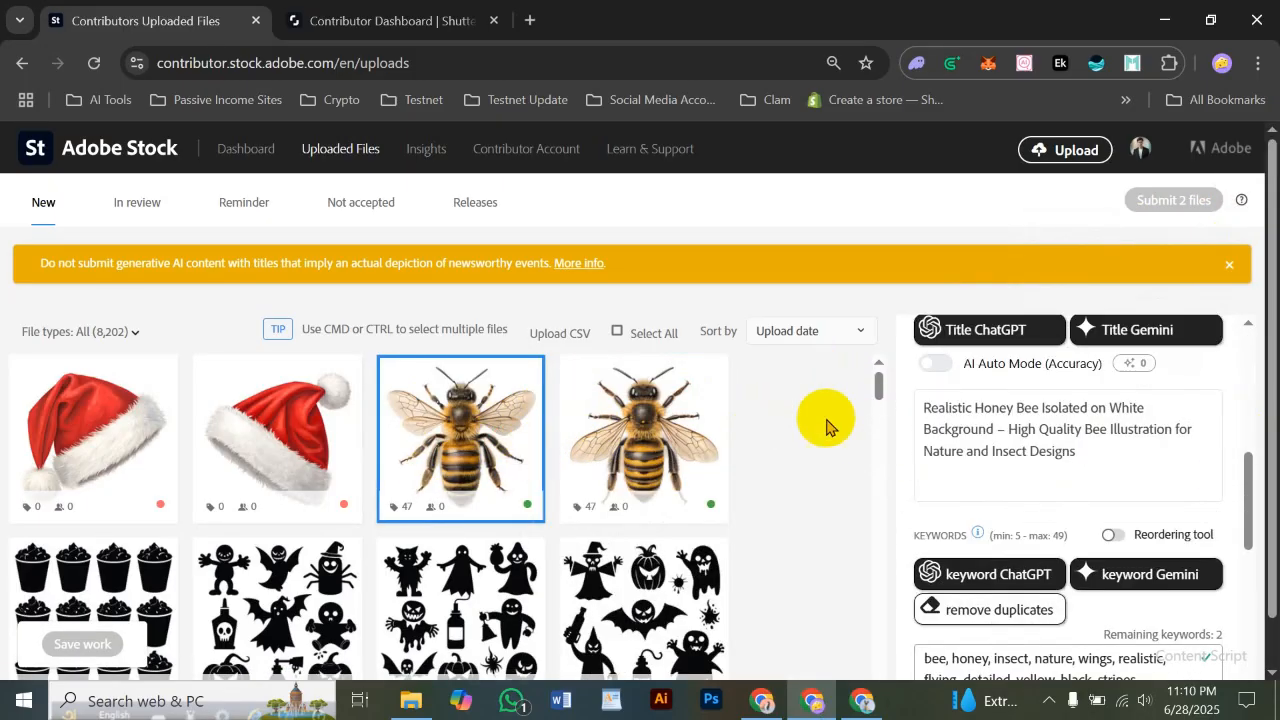
# Switch to the Recraft project and examine the Santa hat and bee images up close for detail and background quality
pyautogui.click(862, 700)
pyautogui.click(105, 12)
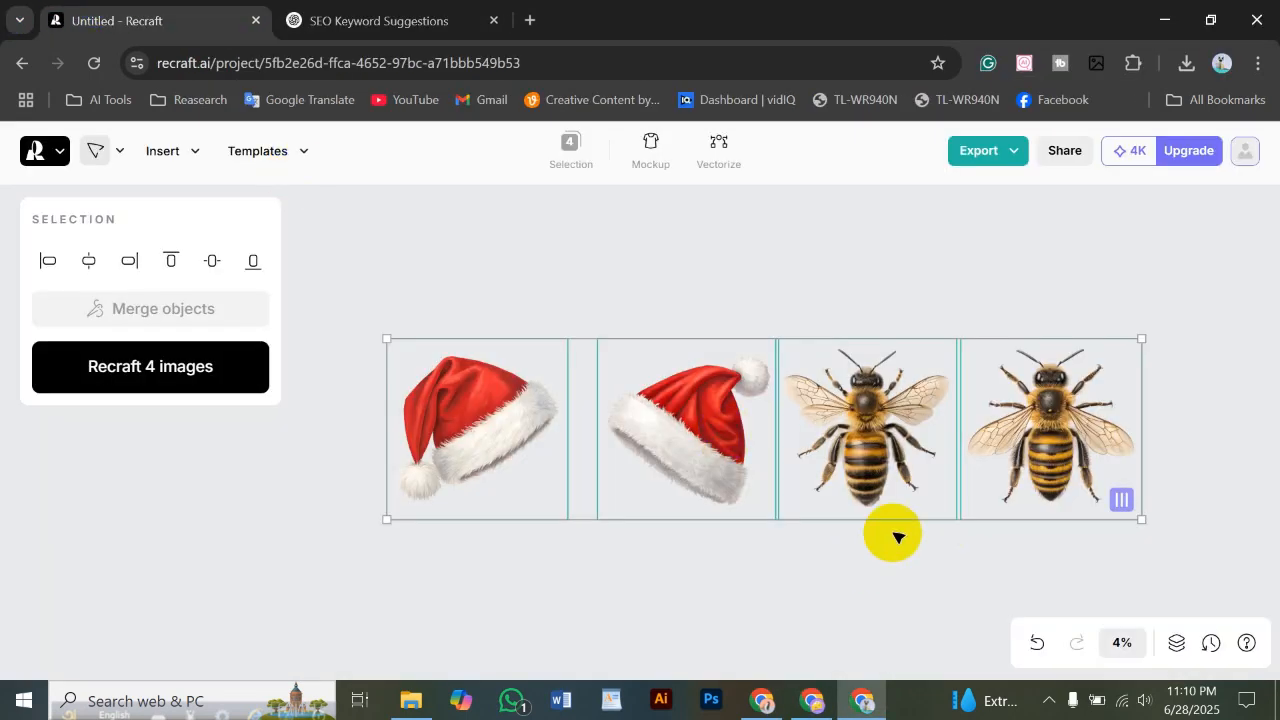
pyautogui.click(903, 592)
pyautogui.scroll(10, 994, 580)
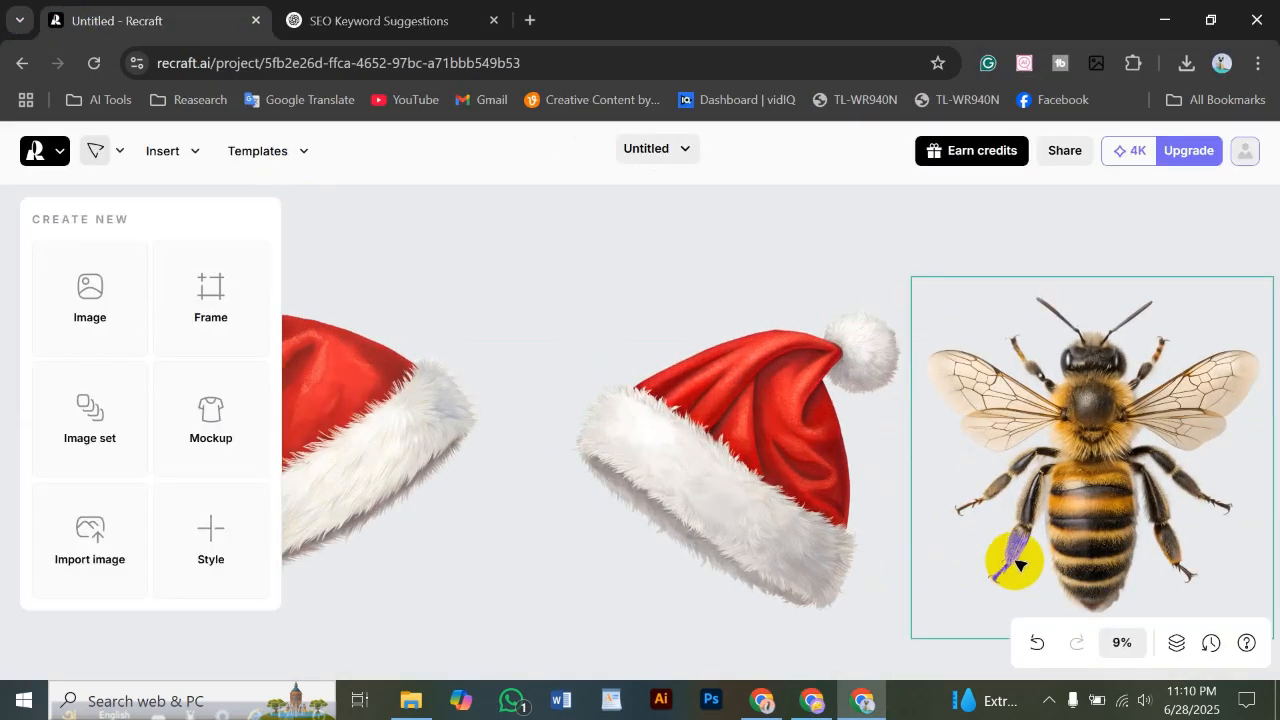
pyautogui.moveTo(1037, 505); pyautogui.dragTo(959, 430)
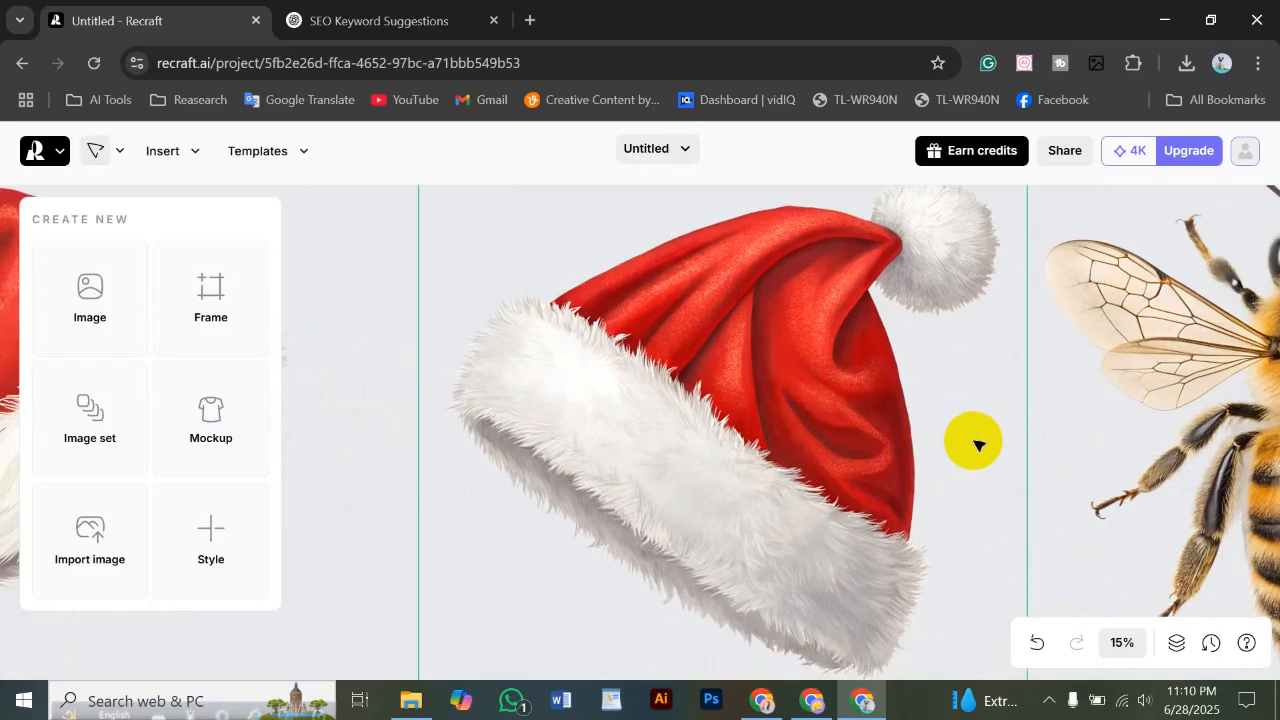
pyautogui.scroll(4, 1000, 460)
pyautogui.moveTo(1086, 457); pyautogui.dragTo(254, 398)
pyautogui.moveTo(974, 366); pyautogui.dragTo(1034, 597)
pyautogui.moveTo(1051, 447); pyautogui.dragTo(1027, 543)
pyautogui.moveTo(883, 497); pyautogui.dragTo(938, 477)
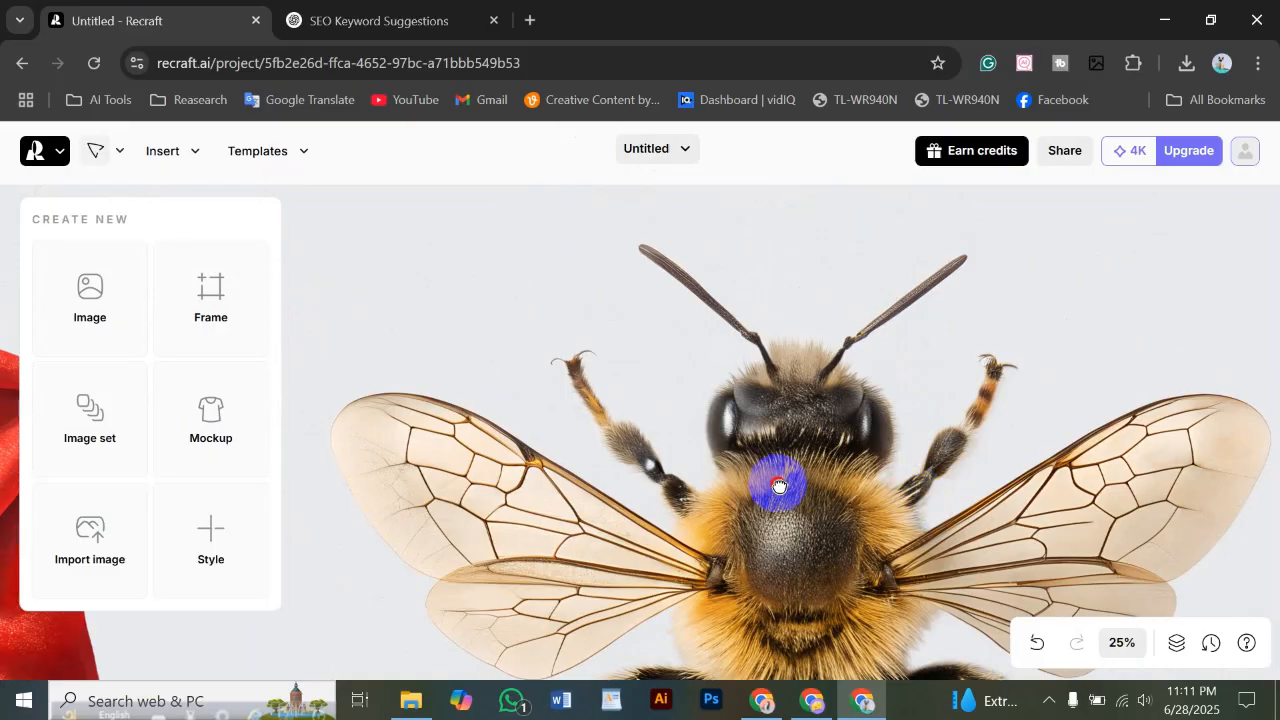
pyautogui.moveTo(771, 486); pyautogui.dragTo(791, 462)
pyautogui.moveTo(970, 465); pyautogui.dragTo(769, 449)
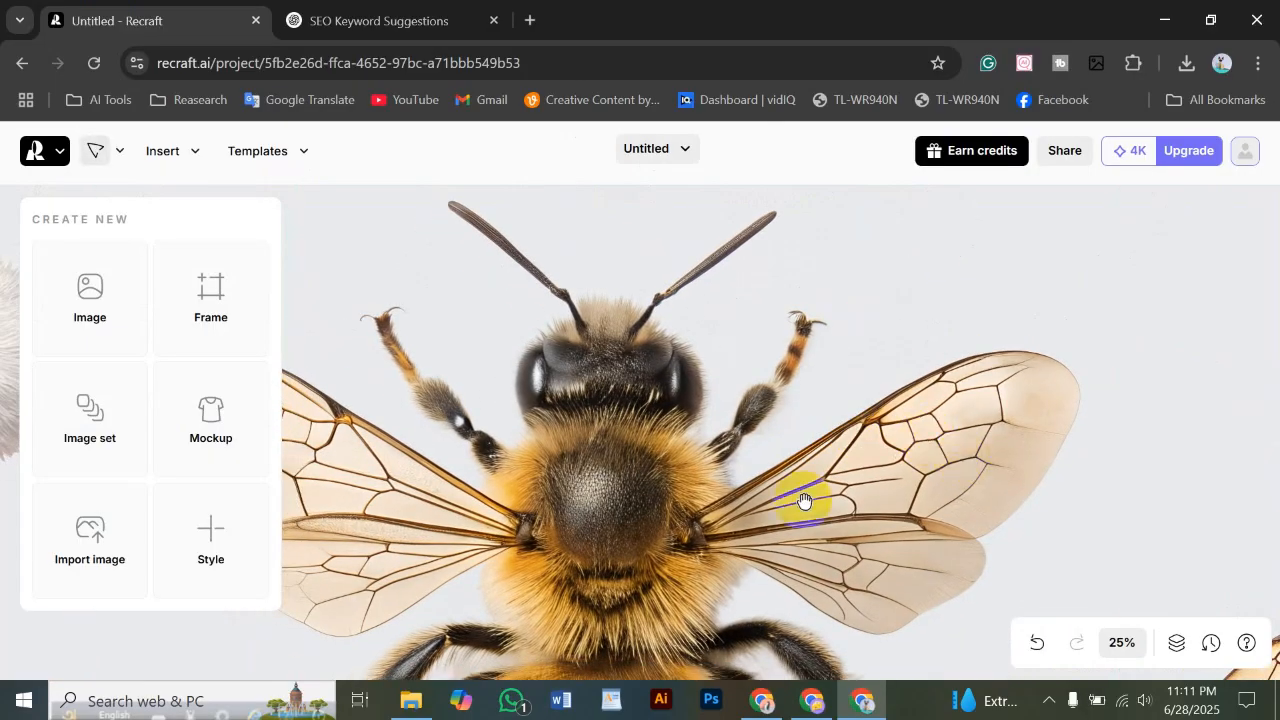
pyautogui.moveTo(681, 513); pyautogui.dragTo(809, 391)
pyautogui.moveTo(744, 495); pyautogui.dragTo(754, 375)
pyautogui.moveTo(737, 529); pyautogui.dragTo(857, 469)
pyautogui.moveTo(714, 500); pyautogui.dragTo(749, 440)
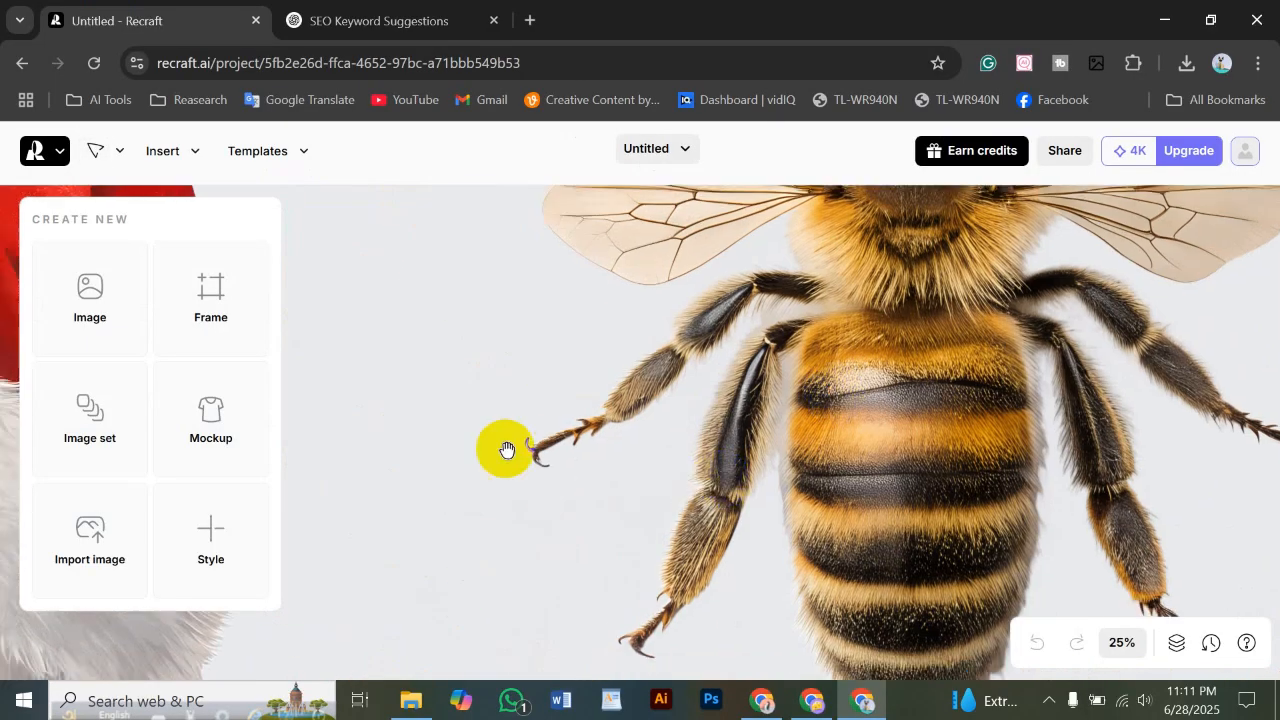
# Return to the Adobe Stock uploads, and minimize all open browser windows to show the desktop
pyautogui.click(805, 695)
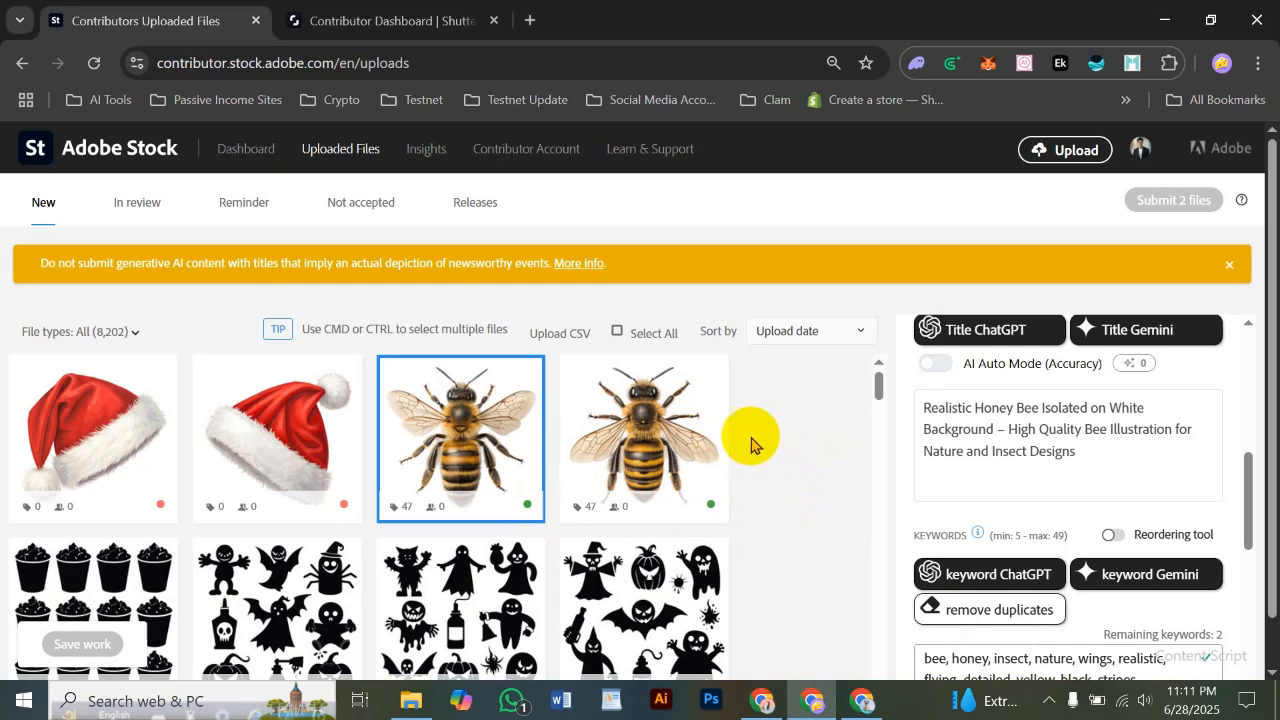
pyautogui.click(1167, 19)
pyautogui.click(1164, 19)
pyautogui.click(1167, 12)
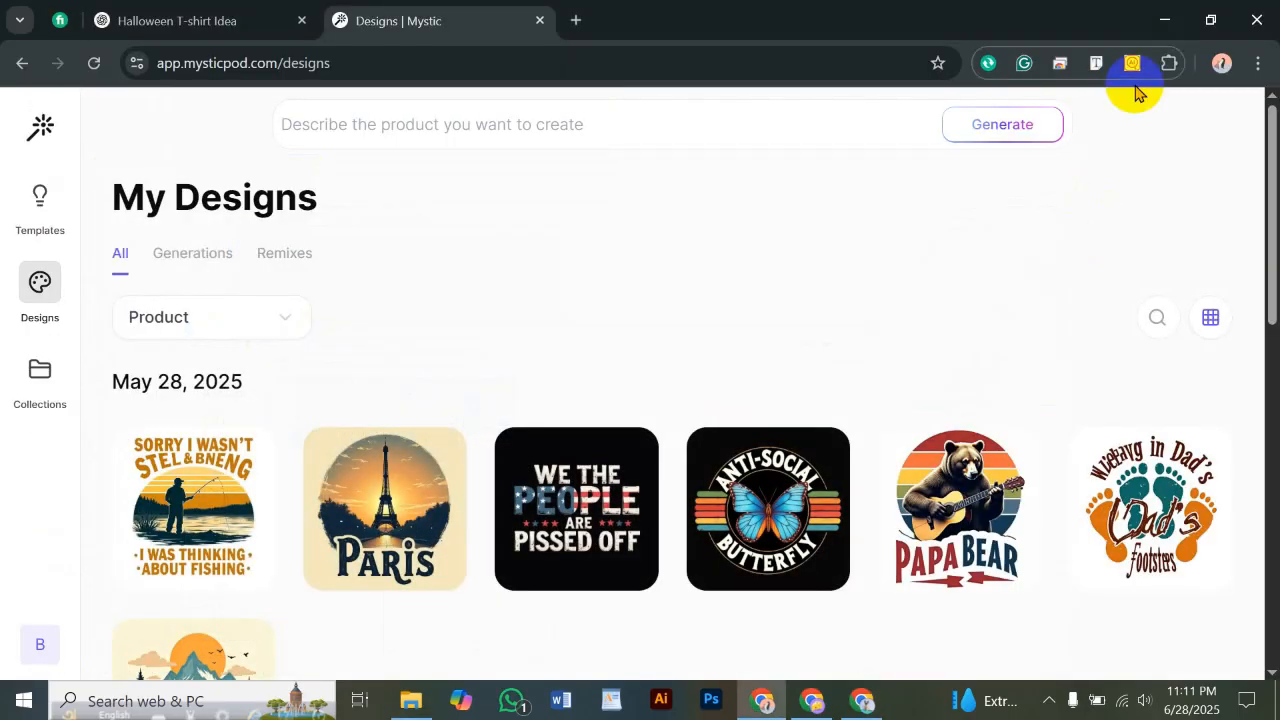
pyautogui.click(1151, 20)
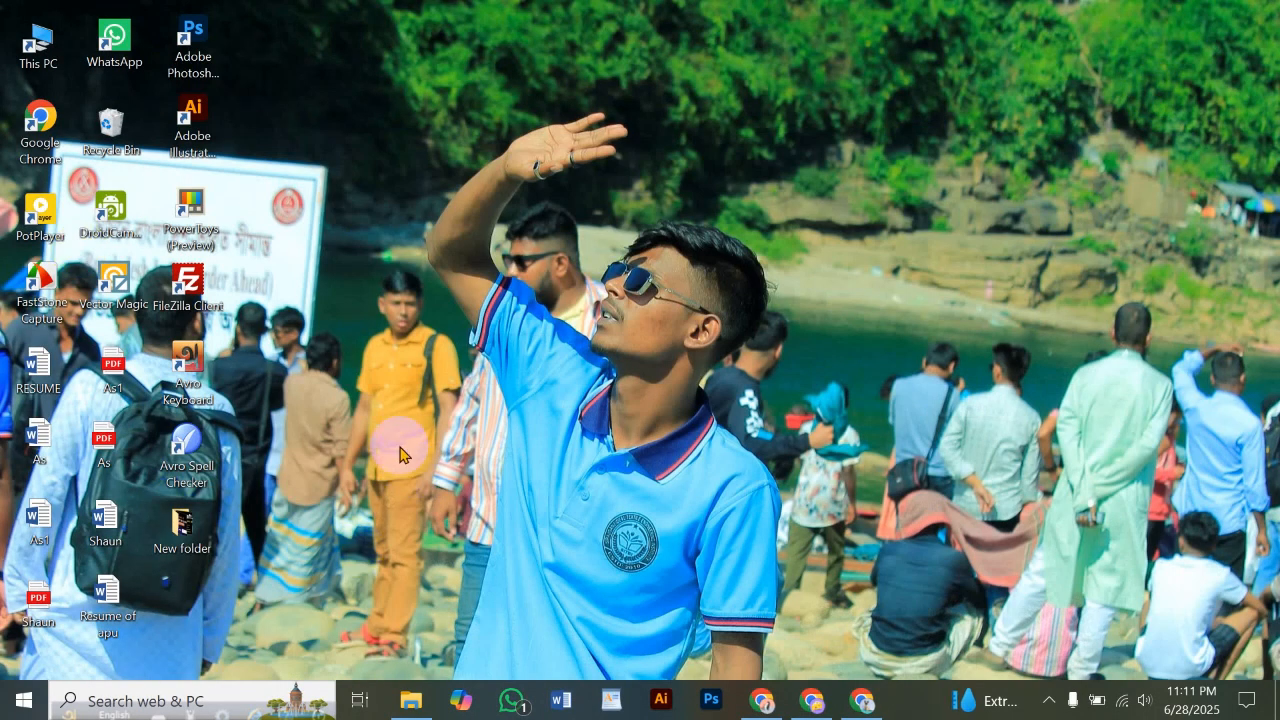